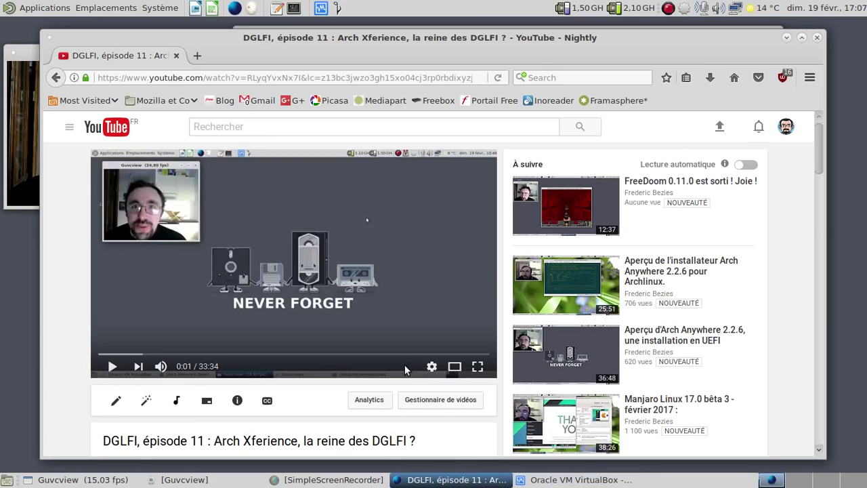
Step: Scroll to the YouTube comments and close the Firefox window so the VirtualBox manager shows
scroll(405, 365, "down", 10)
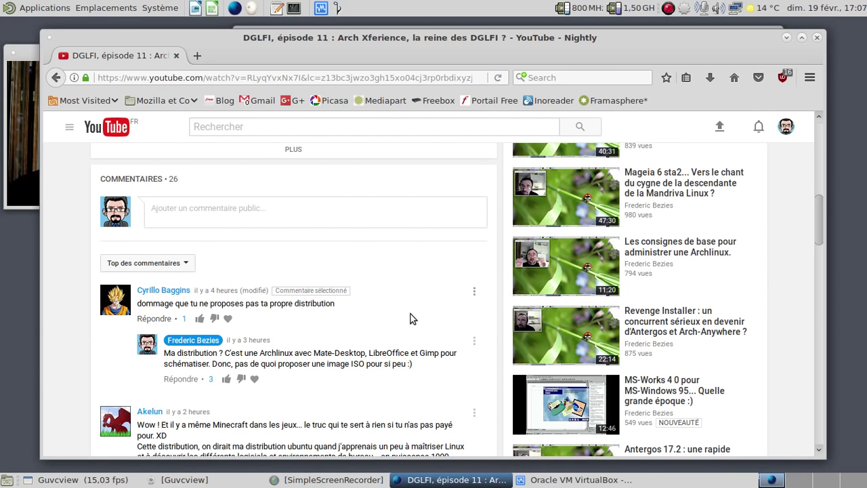
left_click(816, 37)
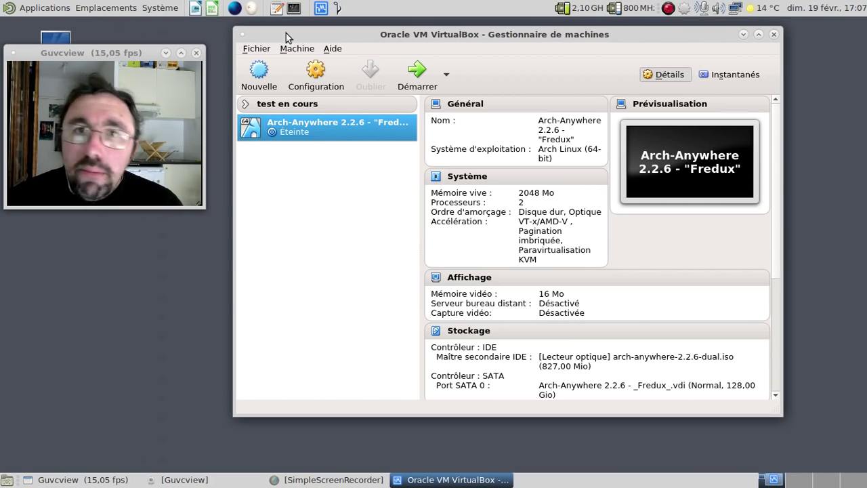
left_click(54, 8)
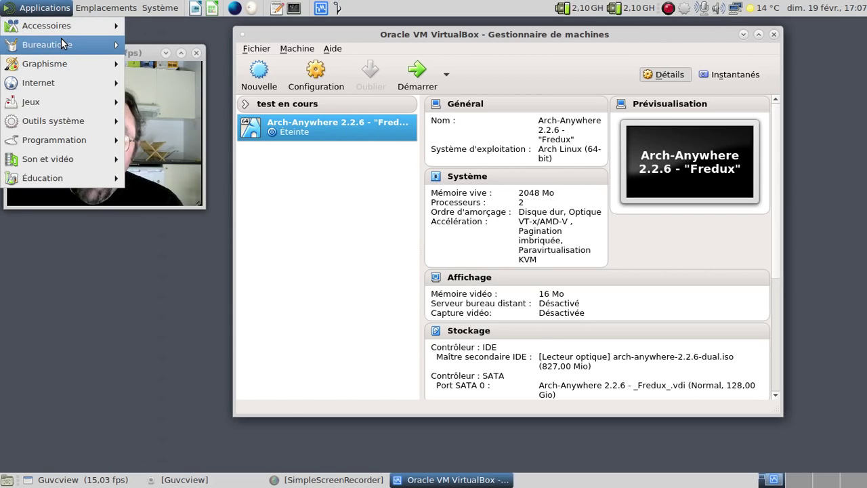
mouse_move(56, 65)
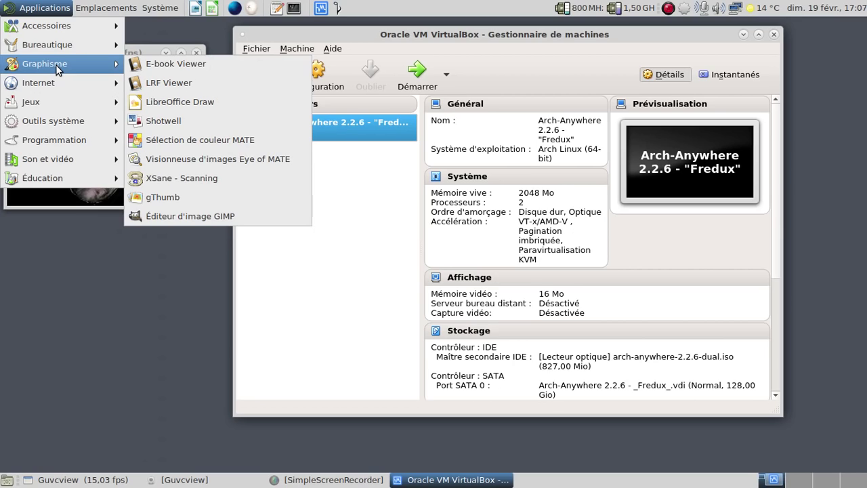
mouse_move(47, 86)
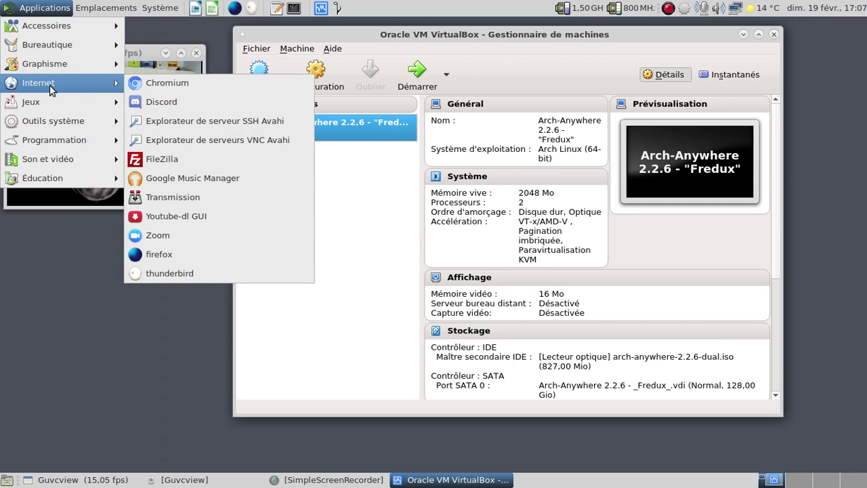
mouse_move(52, 120)
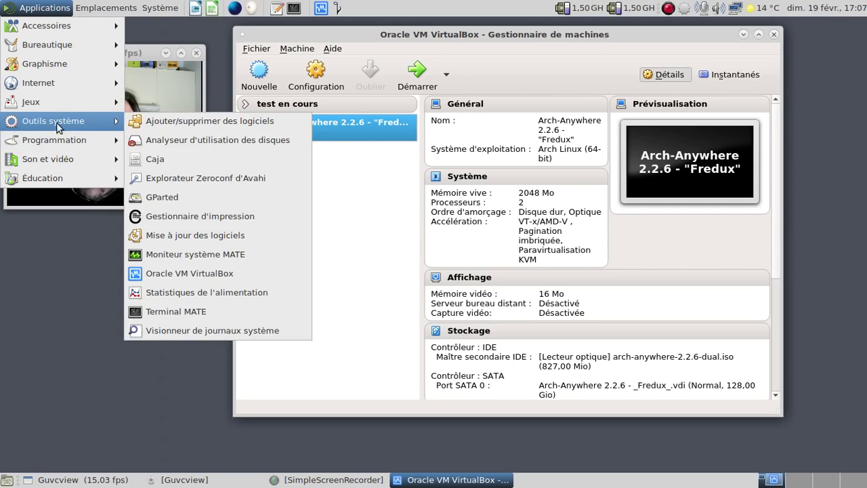
mouse_move(74, 166)
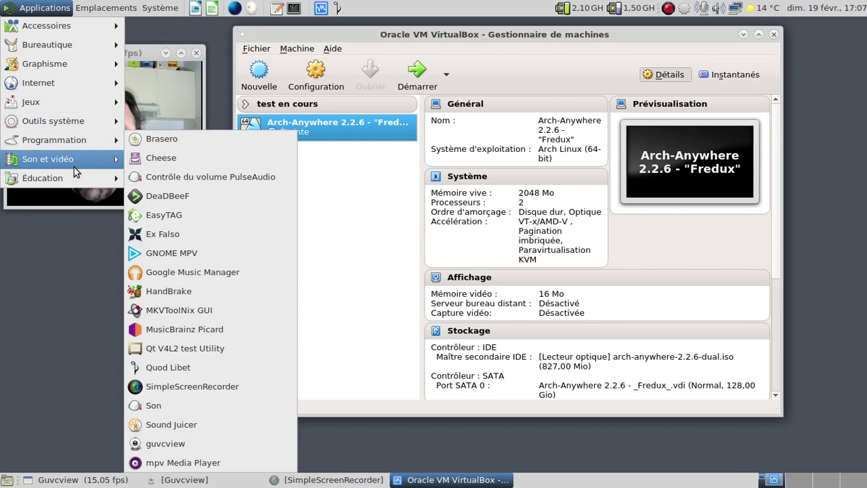
key("Escape")
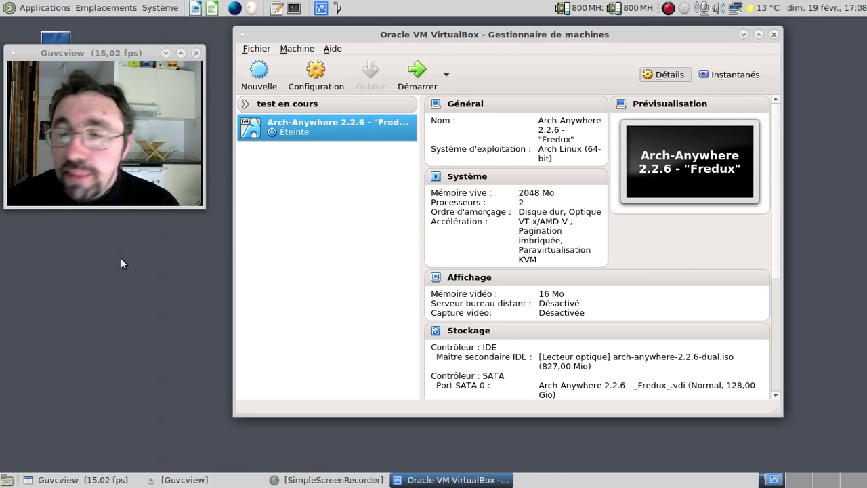
Step: Start the Arch-Anywhere 2.2.6 VM, boot Arch Linux (x86_64) and reposition its window
left_click(742, 35)
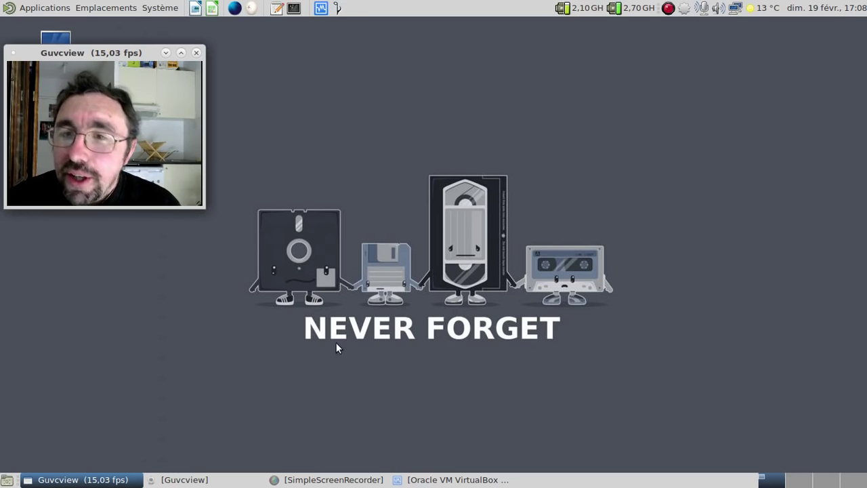
left_click(464, 480)
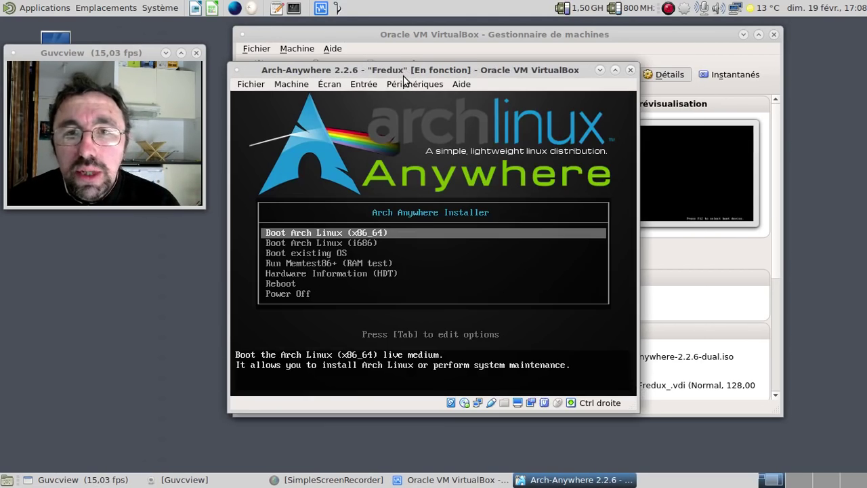
key("Return")
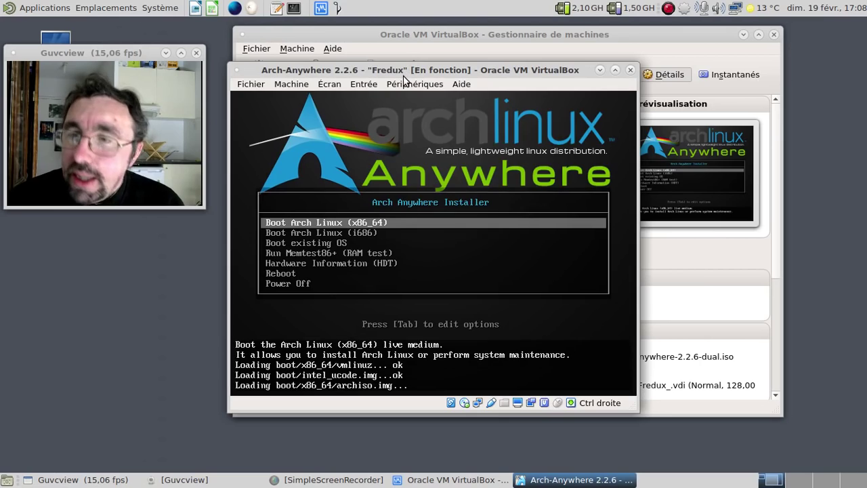
left_click(740, 34)
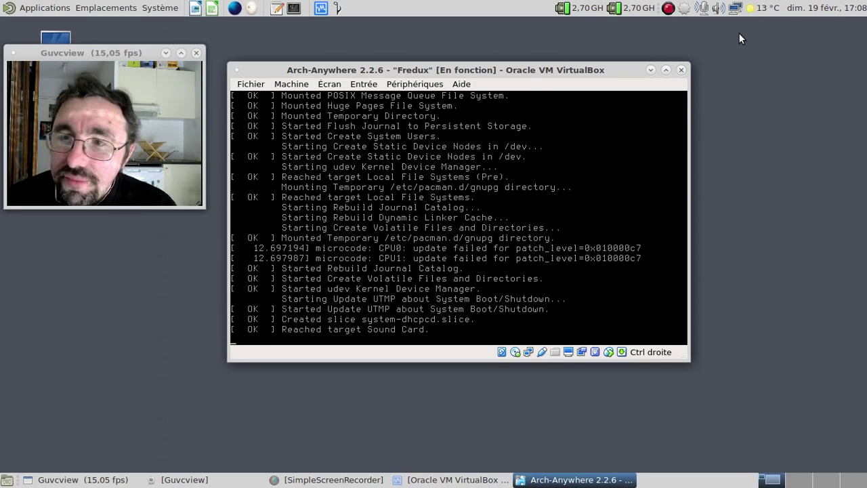
left_click_drag(458, 66, 447, 36)
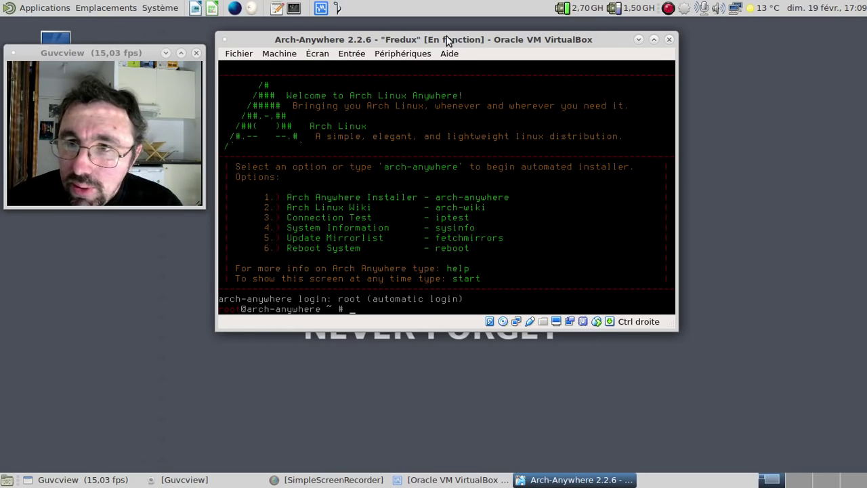
Step: Choose French language, France mirrors, fr keyboard layout and fr_FR.UTF-8 locale
type("1")
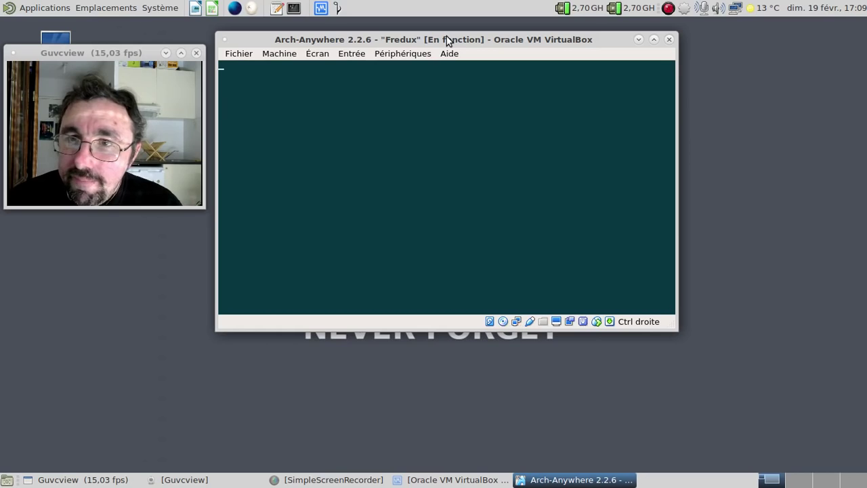
key("Down")
key("Down")
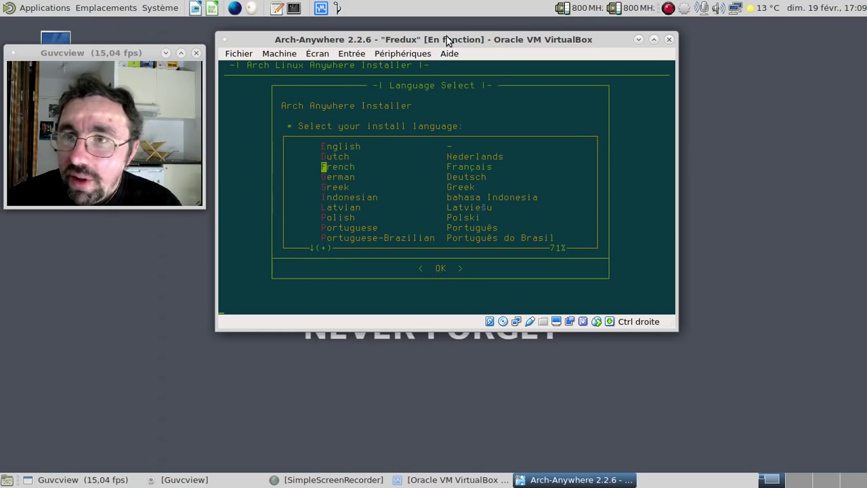
key("Return")
key("Return")
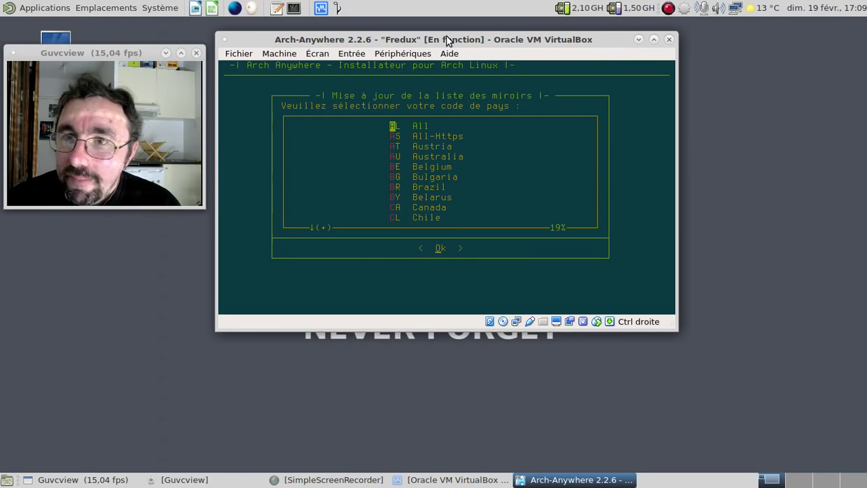
key("f")
key("f")
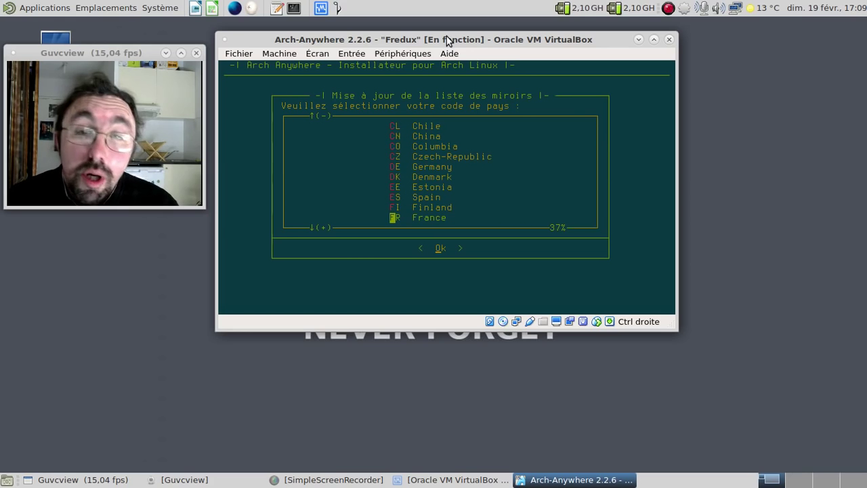
key("Return")
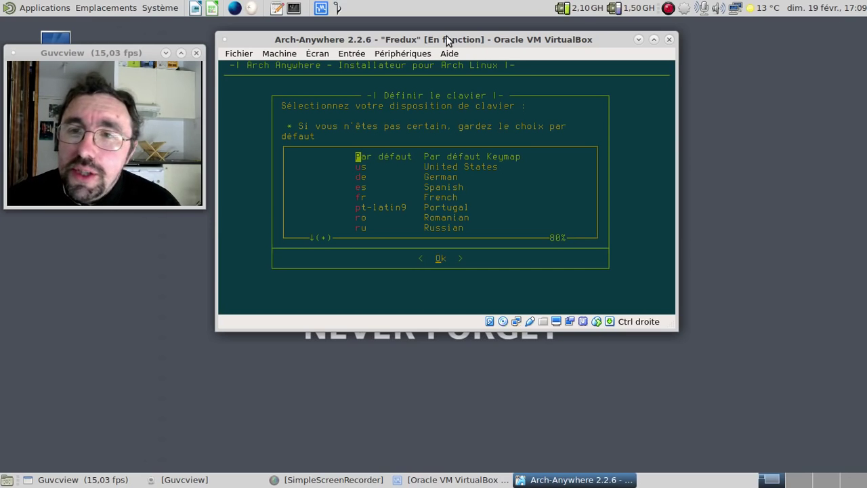
key("Down")
key("Down")
key("Down")
key("Down")
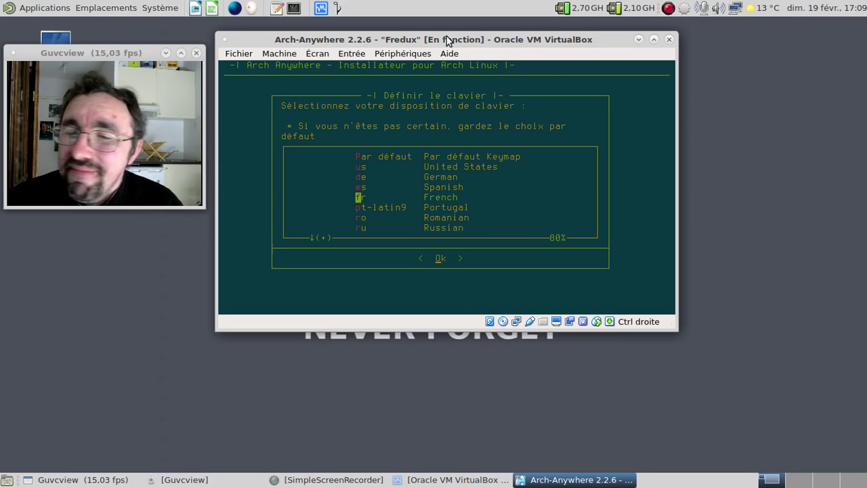
key("Return")
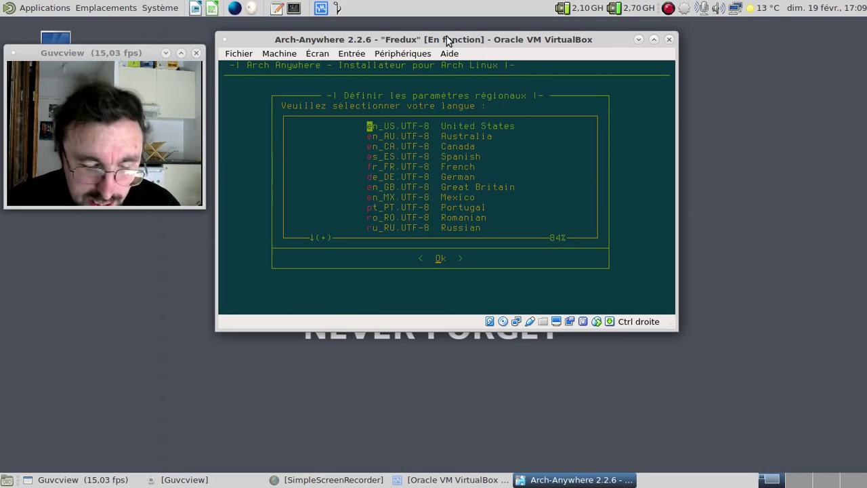
key("f")
key("Return")
Step: Set the timezone to Europe/Paris and pick manual partitioning of disk sda
key("e")
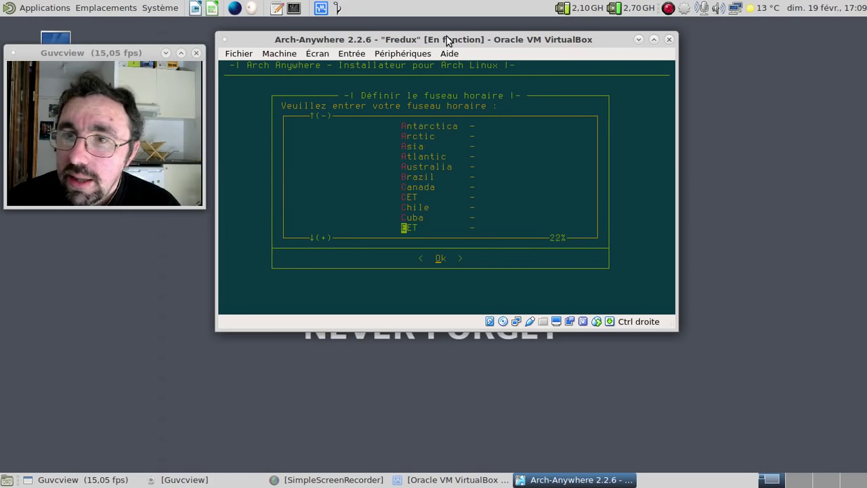
key("e")
key("e")
key("e")
key("e")
key("e")
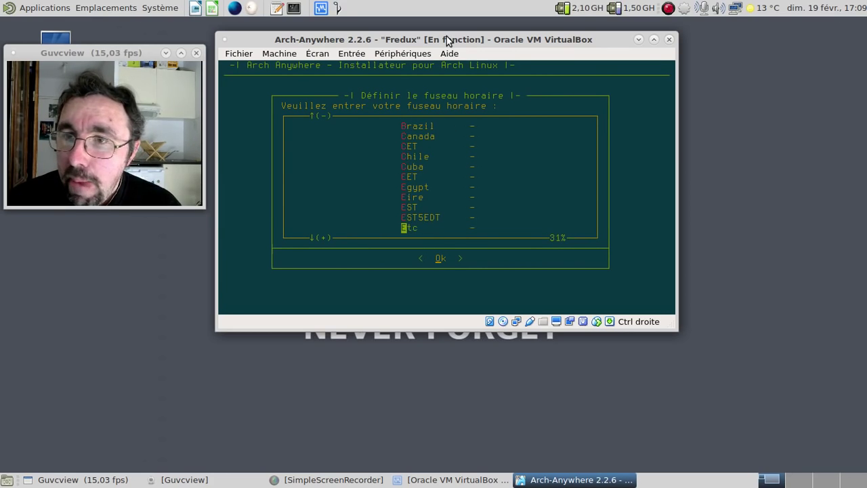
key("e")
key("Return")
key("p")
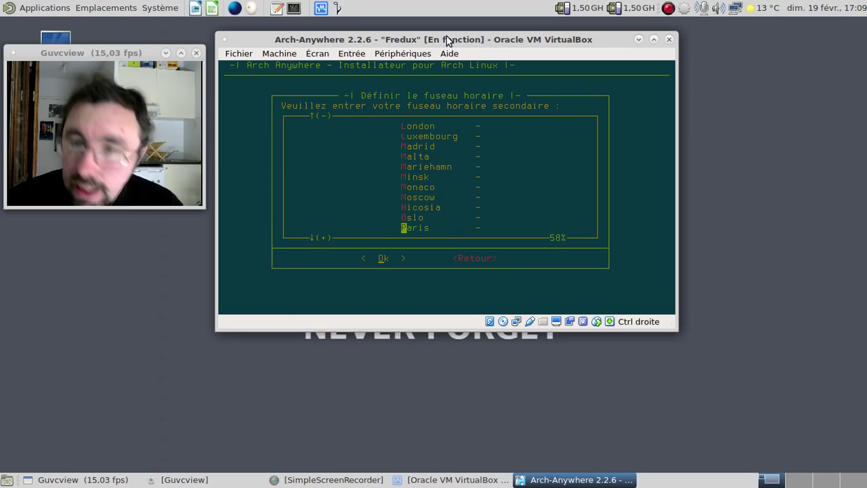
key("Return")
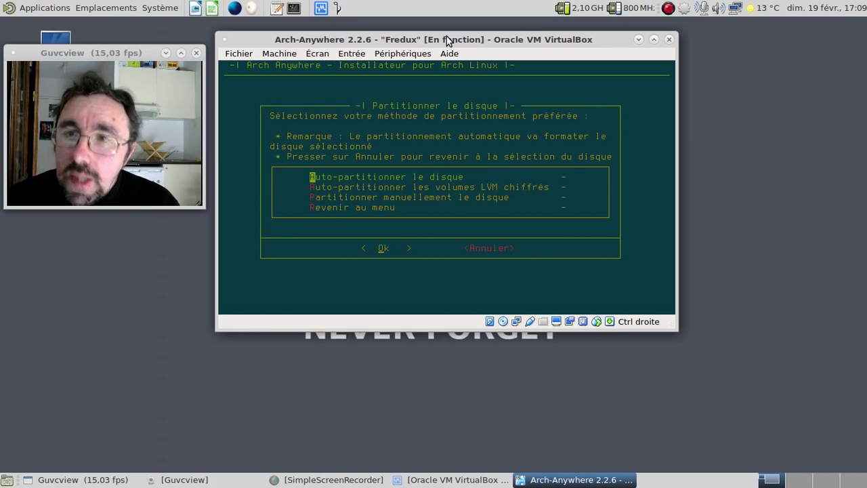
key("Down")
key("Down")
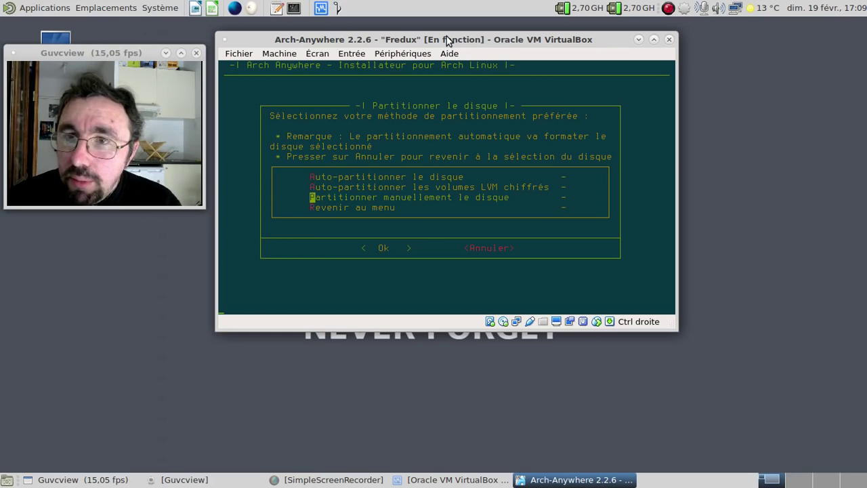
key("Return")
key("Return")
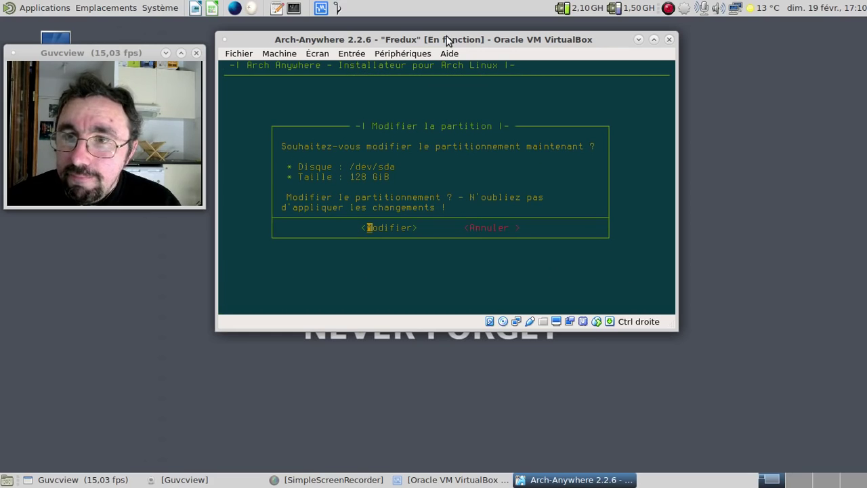
key("Return")
Step: Use a dos label and create a 512M primary, bootable sda1
key("Down")
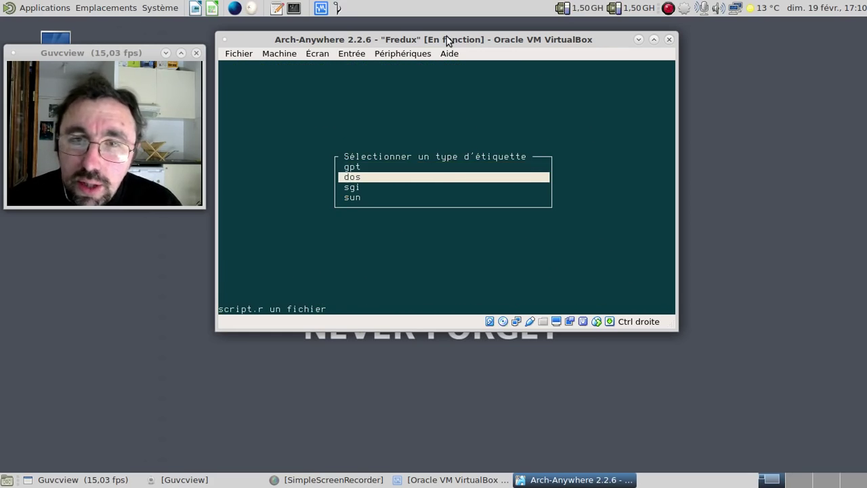
key("Return")
key("Return")
key("BackSpace")
key("BackSpace")
key("BackSpace")
key("BackSpace")
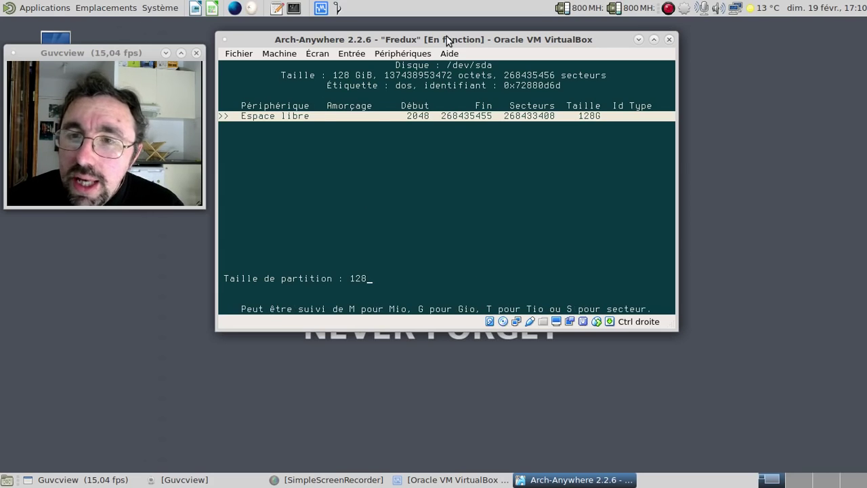
type("512")
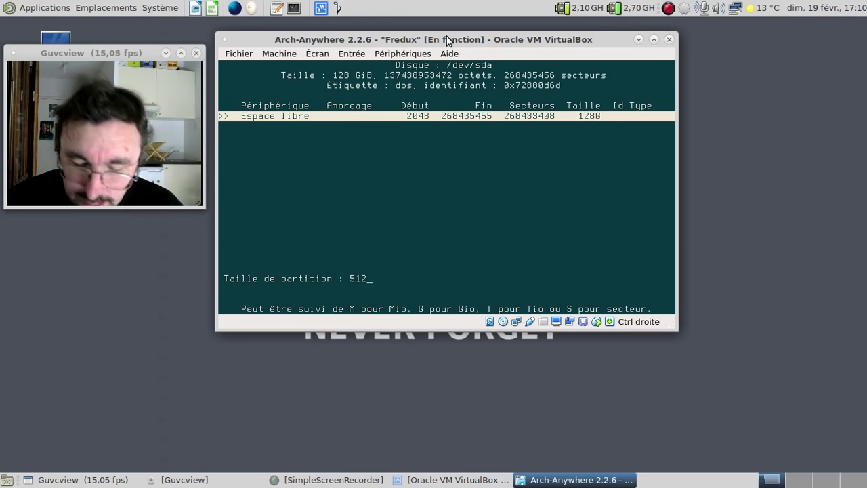
type("M")
key("Return")
key("Return")
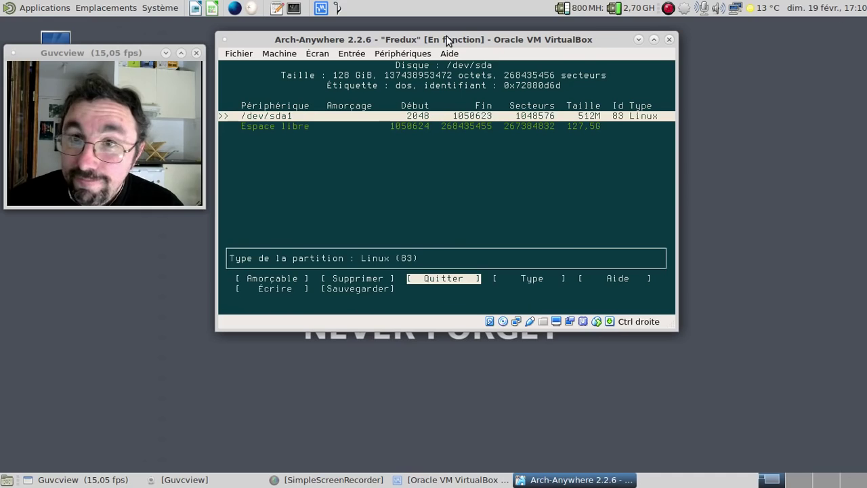
key("Left")
key("Left")
key("Return")
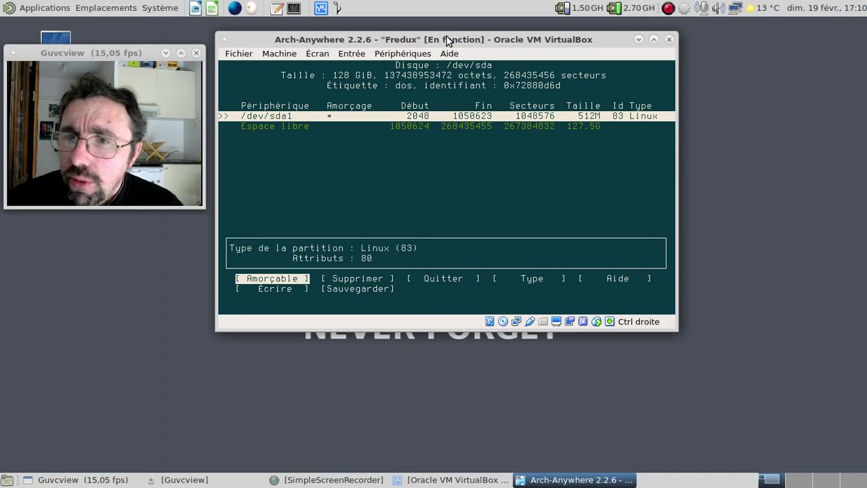
key("Down")
Step: Create a 4G primary sda2 with Linux swap type 82
key("Return")
key("BackSpace")
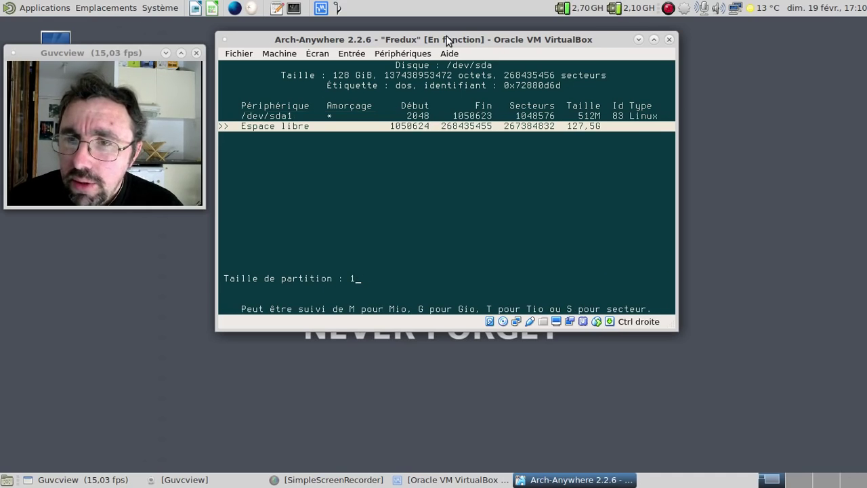
key("BackSpace")
type("4G")
key("Return")
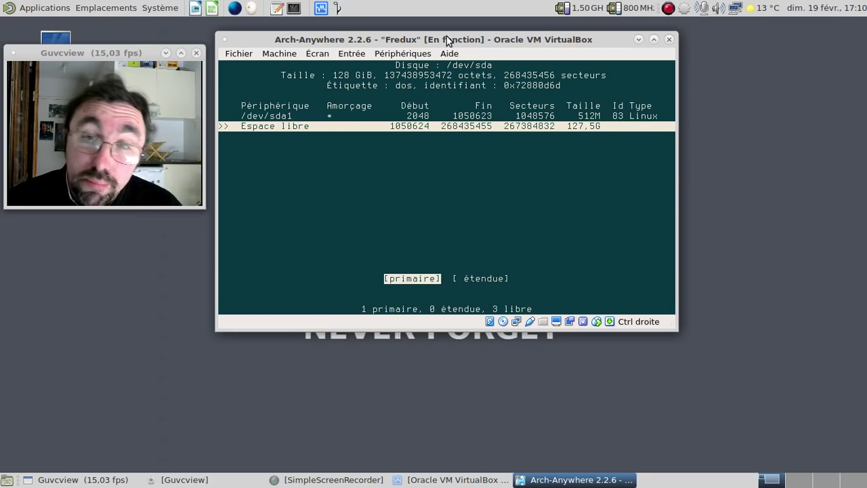
key("Return")
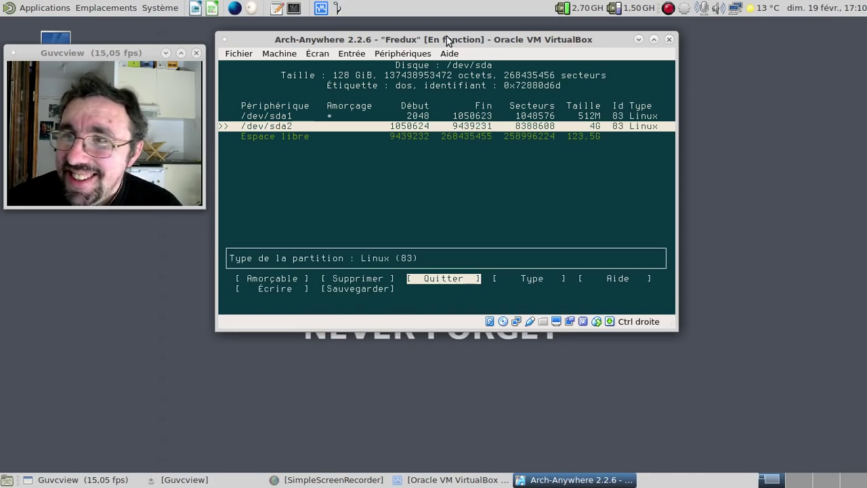
key("Right")
key("Return")
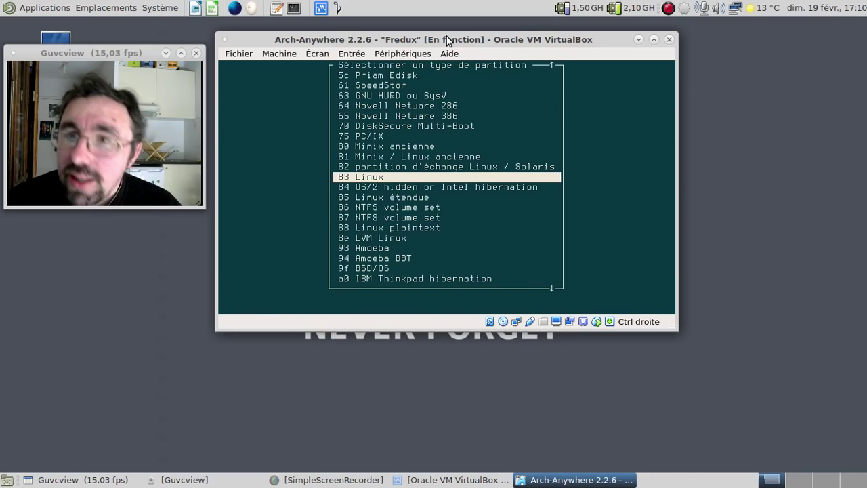
key("Up")
key("Return")
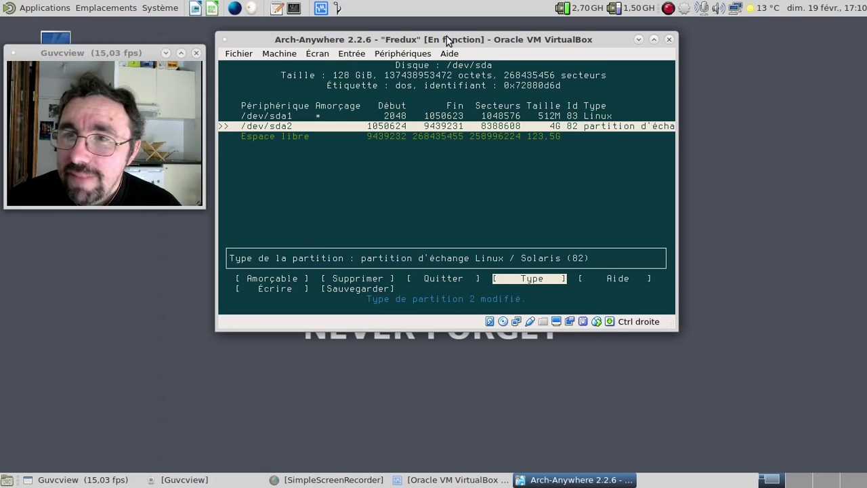
key("Down")
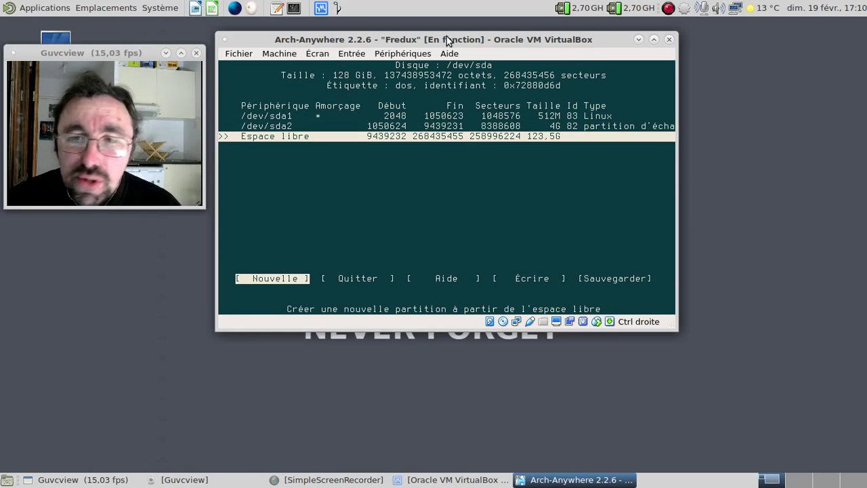
Step: Create a 20G primary sda3 and a primary sda4 filling the remaining 103,5G
key("Return")
key("BackSpace")
key("BackSpace")
type("2")
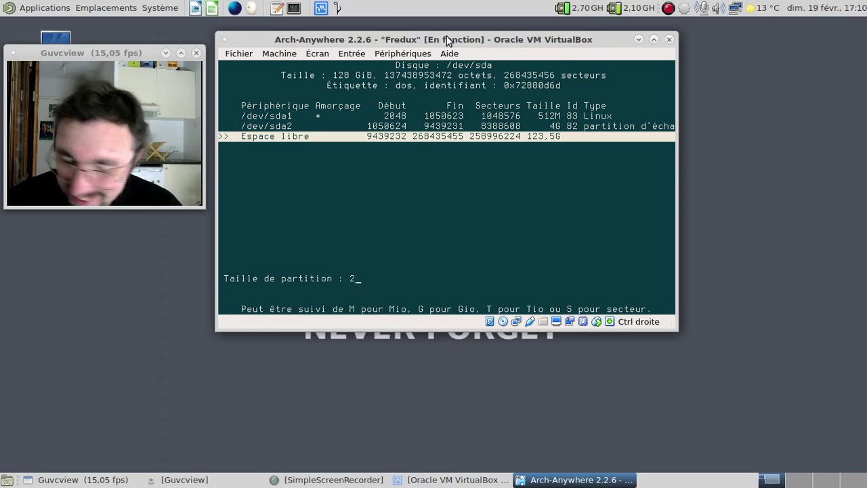
type("0G")
key("Return")
key("Return")
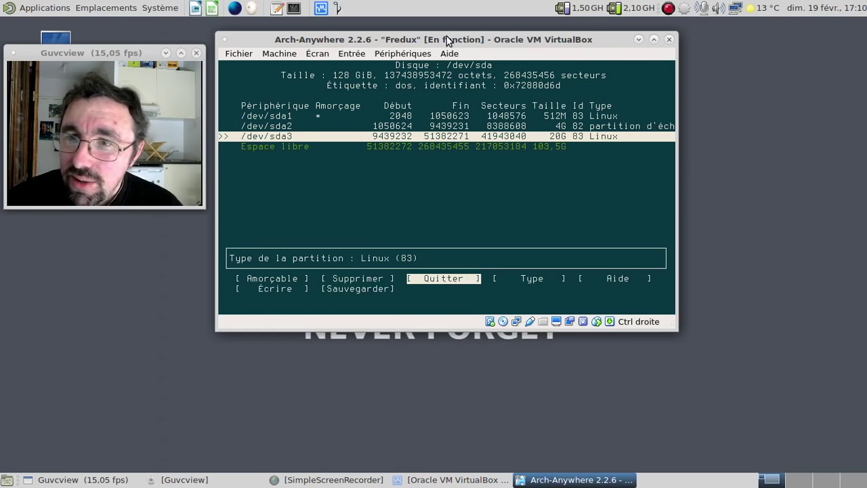
key("Return")
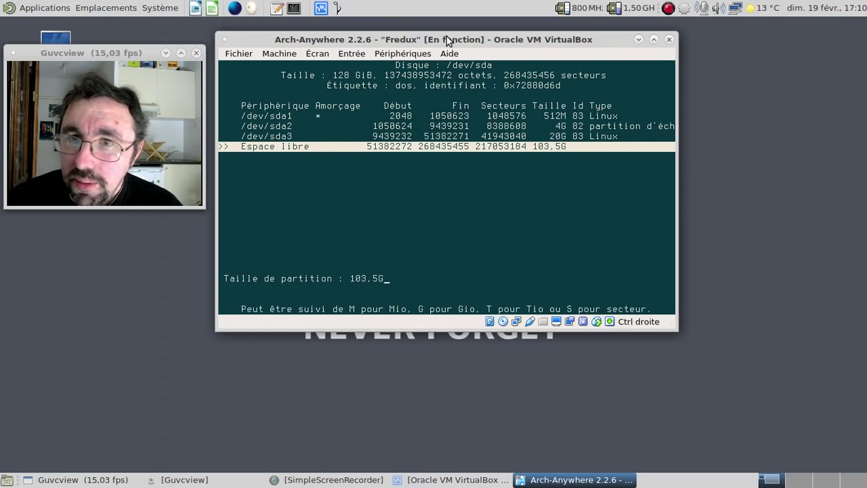
key("Return")
key("Return")
key("Right")
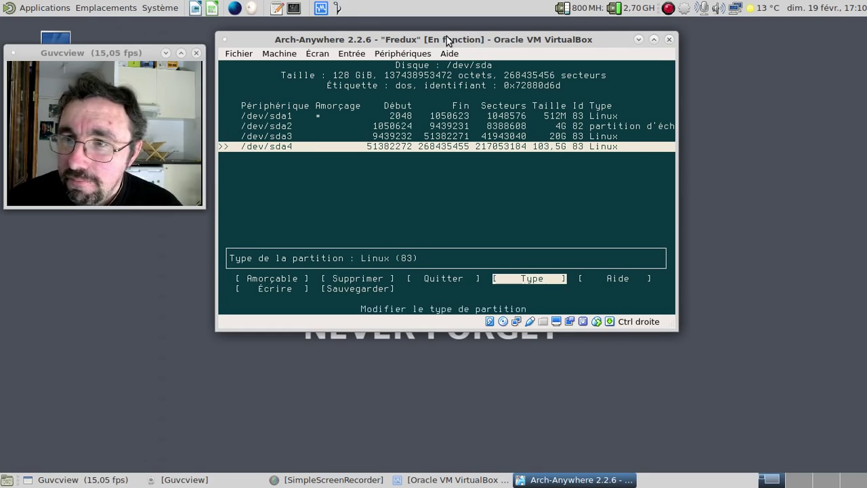
key("Right")
key("Right")
Step: Write the partition table, confirming with 'oui', and quit cfdisk
key("Return")
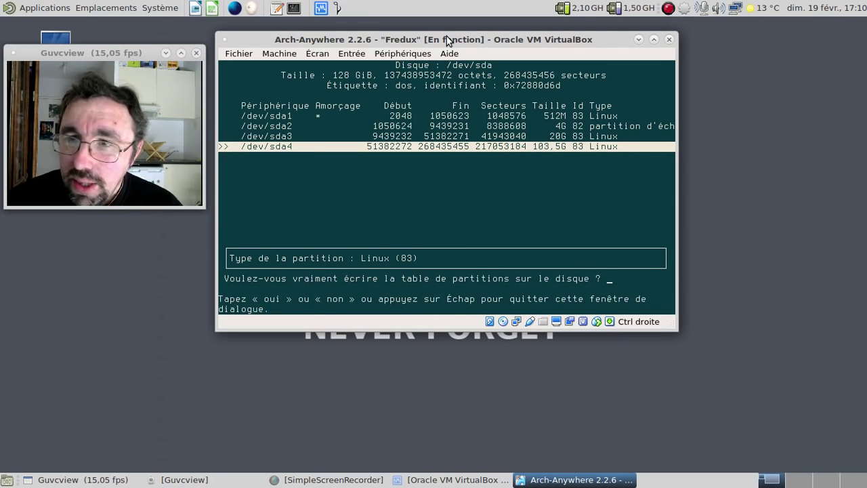
type("oui")
key("Return")
key("Left")
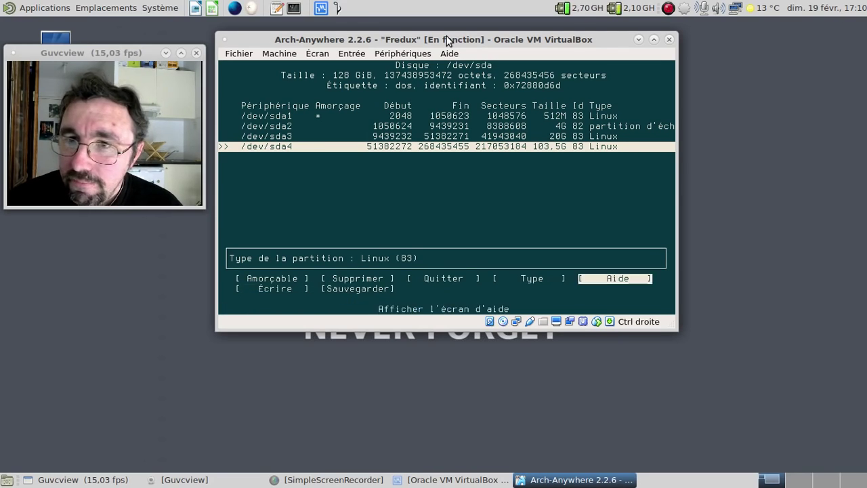
key("Left")
key("Left")
key("Return")
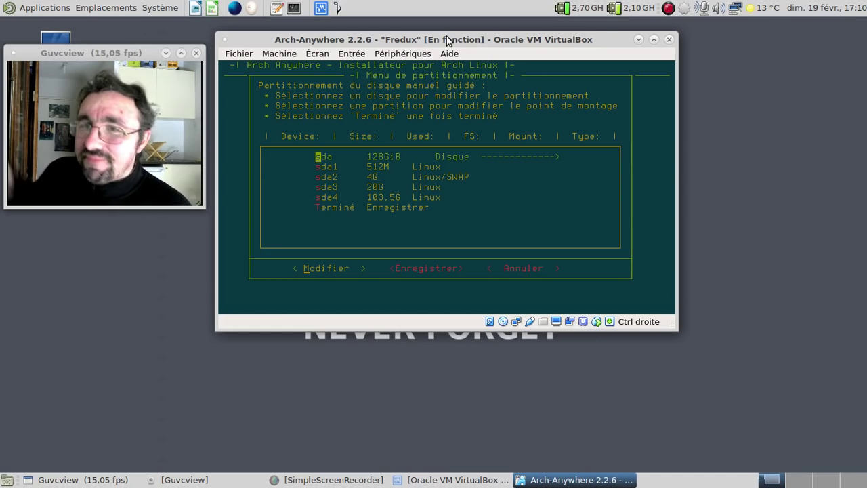
Step: Make sda3 the root mount point, formatted ext4 on /mnt, and save
key("Down")
key("Down")
key("Down")
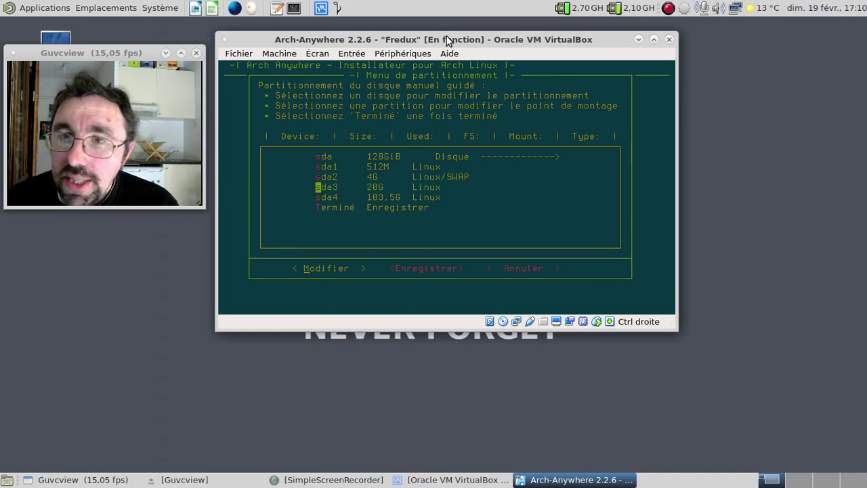
key("Return")
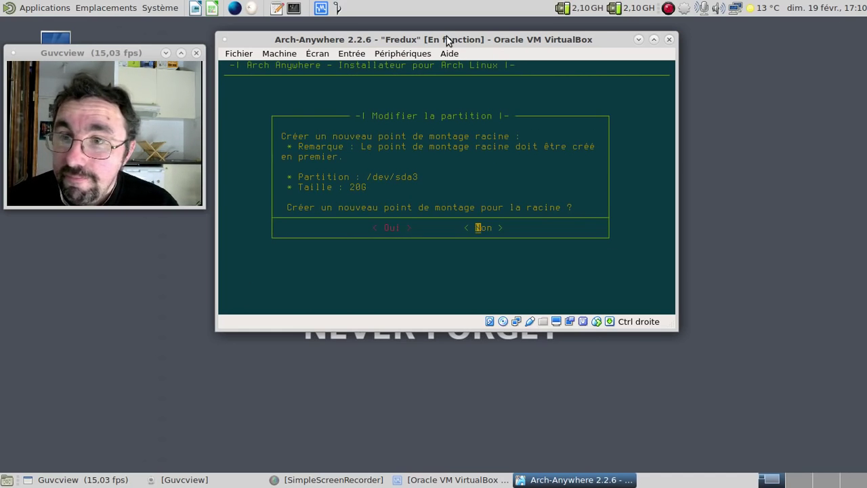
key("Left")
key("Return")
key("Return")
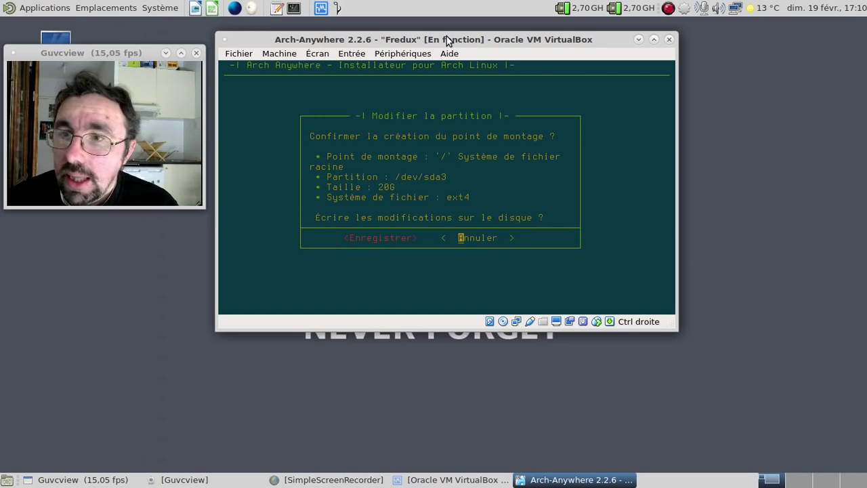
key("Left")
key("Return")
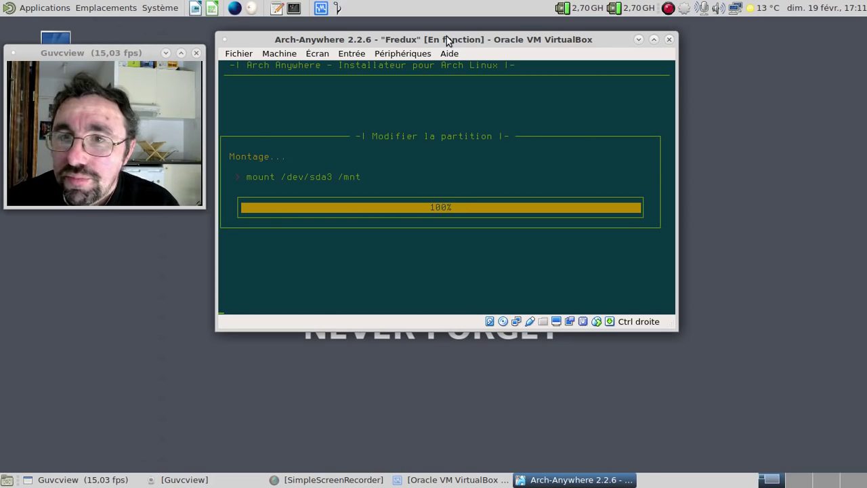
key("Down")
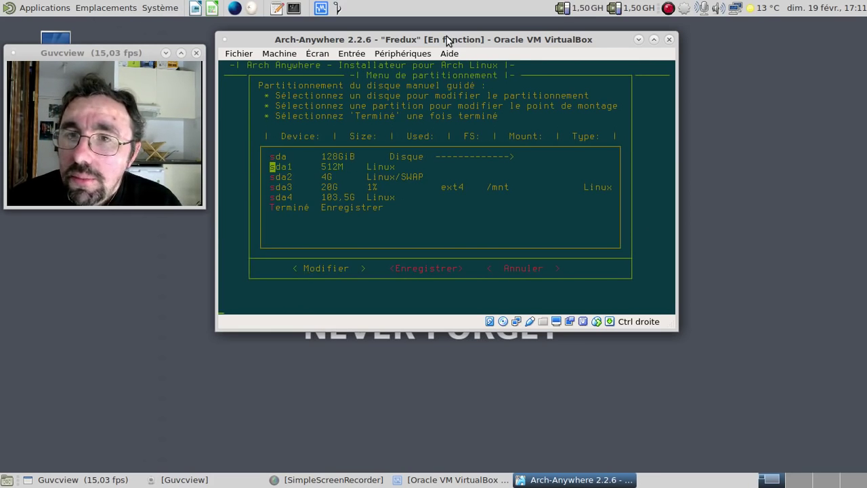
Step: Mount sda1 on /boot, formatted as ext2, and save
key("Return")
key("Return")
key("Return")
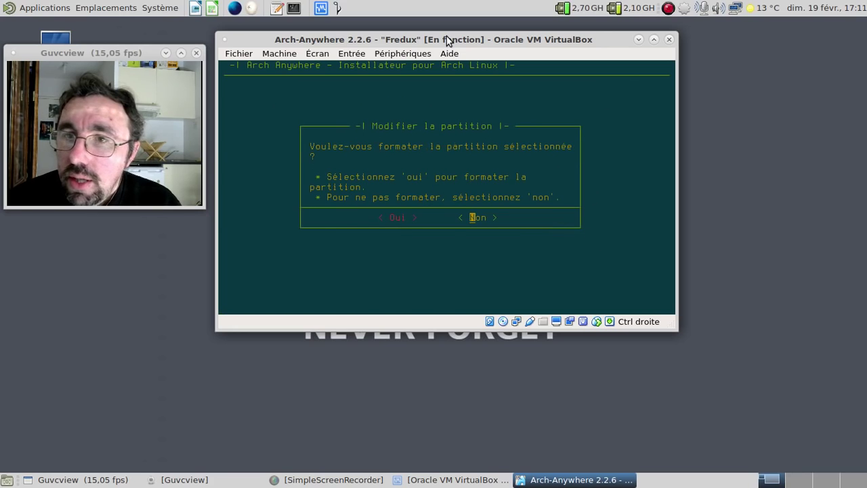
key("Return")
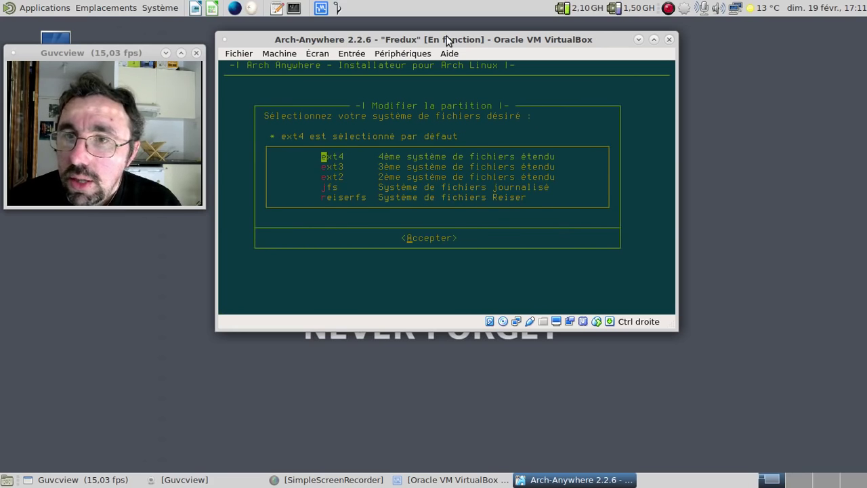
key("Down")
key("Down")
key("Return")
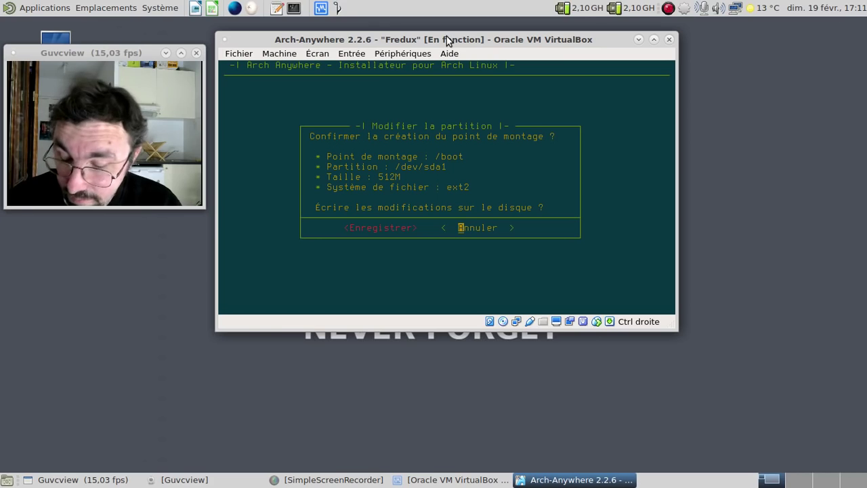
key("Left")
key("Return")
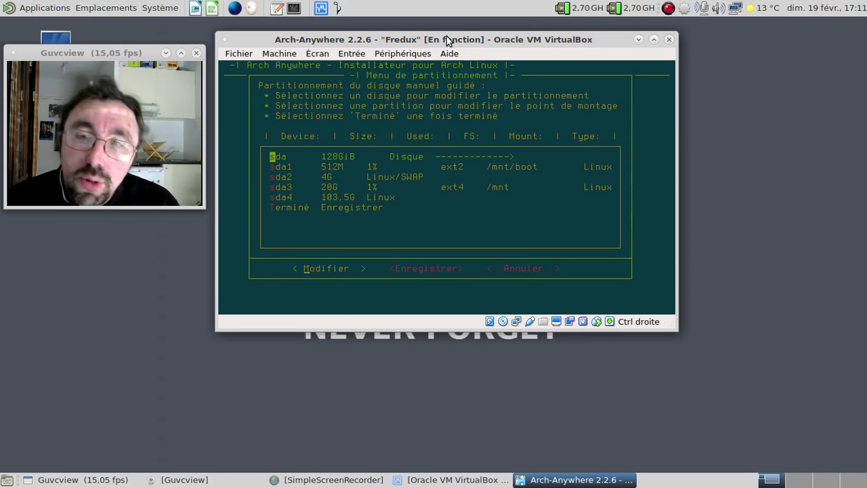
Step: Mount sda4 on /home, formatted as ext4, and save
key("Down")
key("Down")
key("Down")
key("Down")
key("Return")
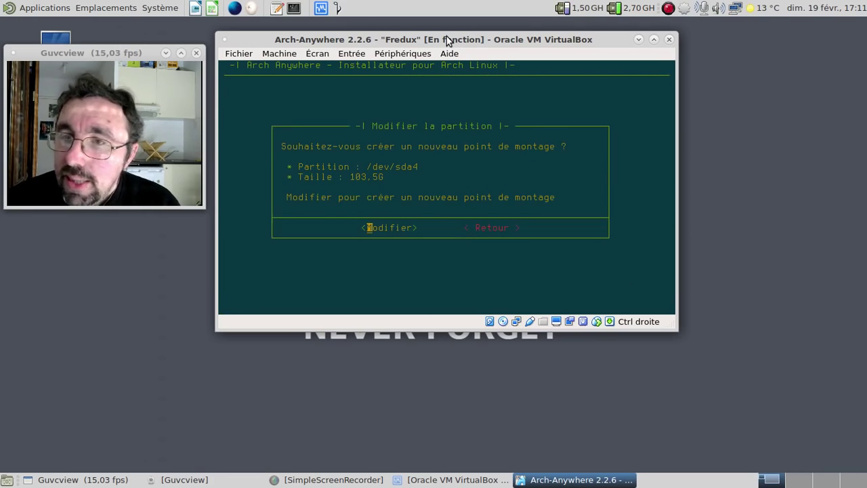
key("Return")
key("Return")
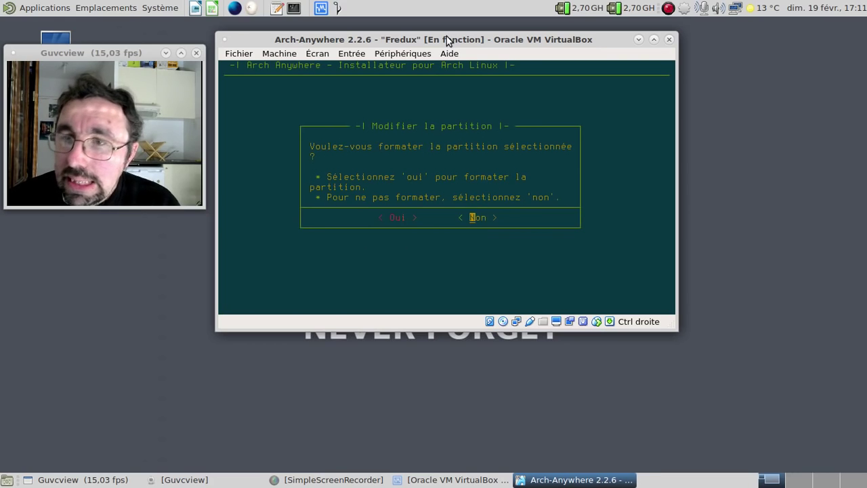
key("Left")
key("Return")
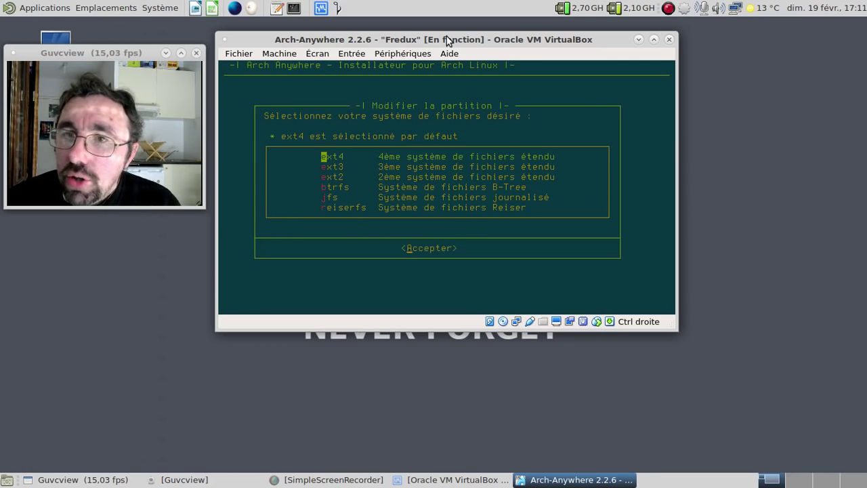
key("Return")
key("Left")
key("Return")
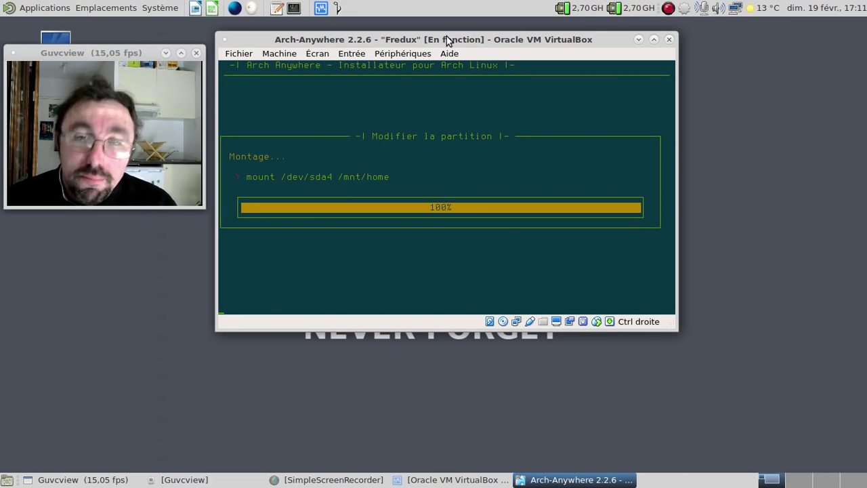
key("Down")
key("Down")
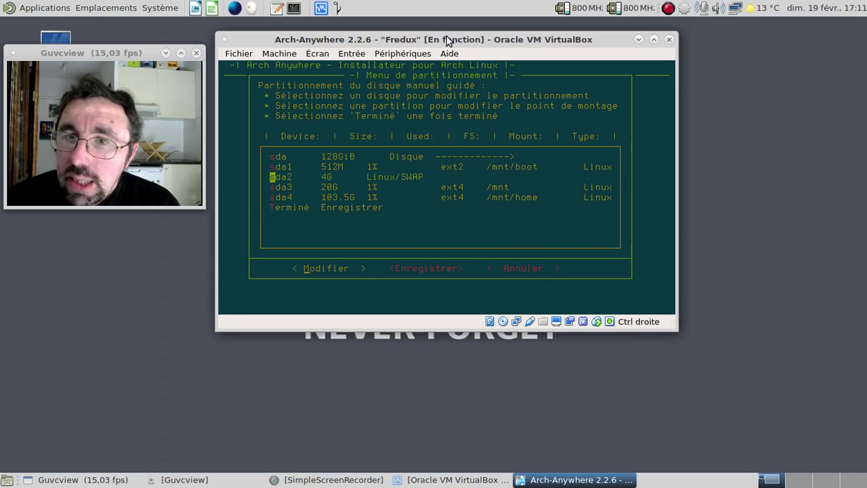
key("Return")
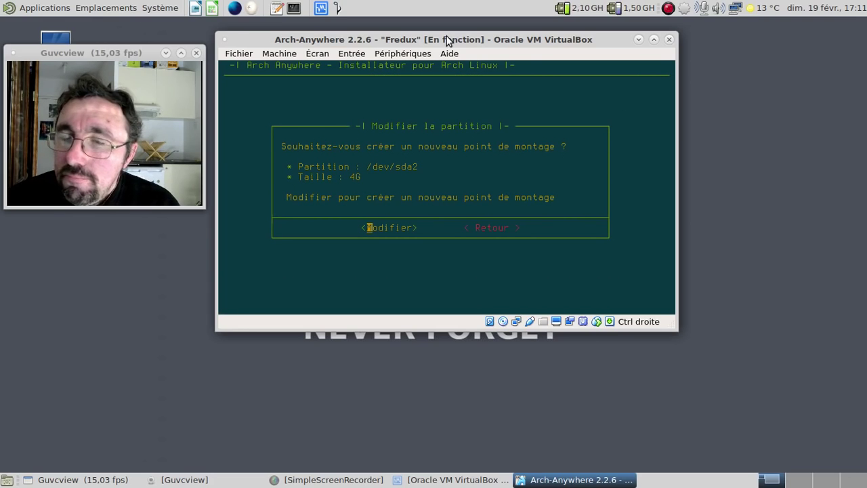
key("Return")
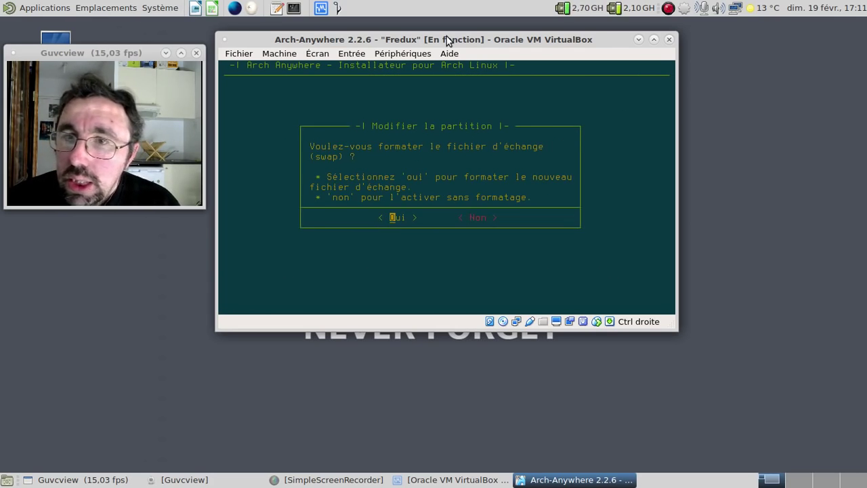
key("Return")
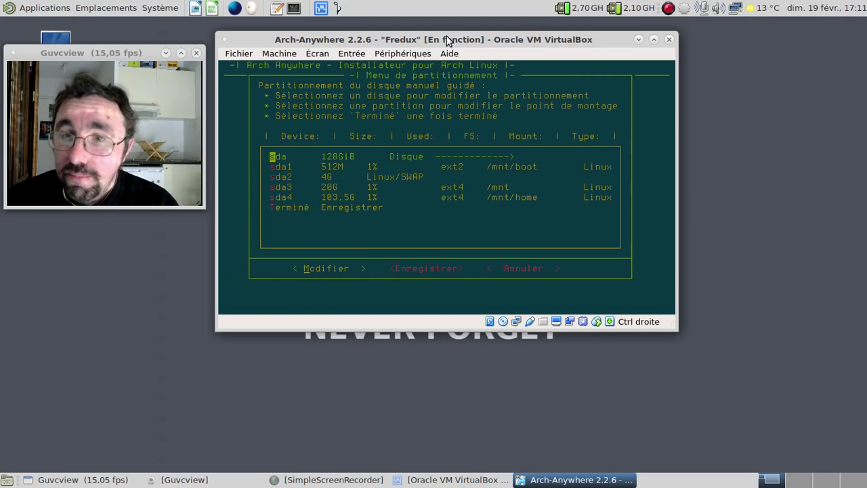
key("Down")
key("Down")
key("Down")
key("Down")
key("Down")
key("Return")
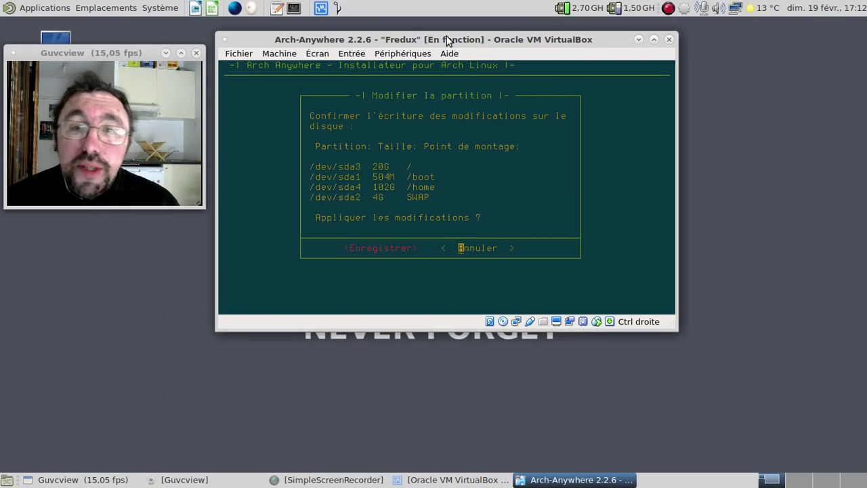
left_click(177, 7)
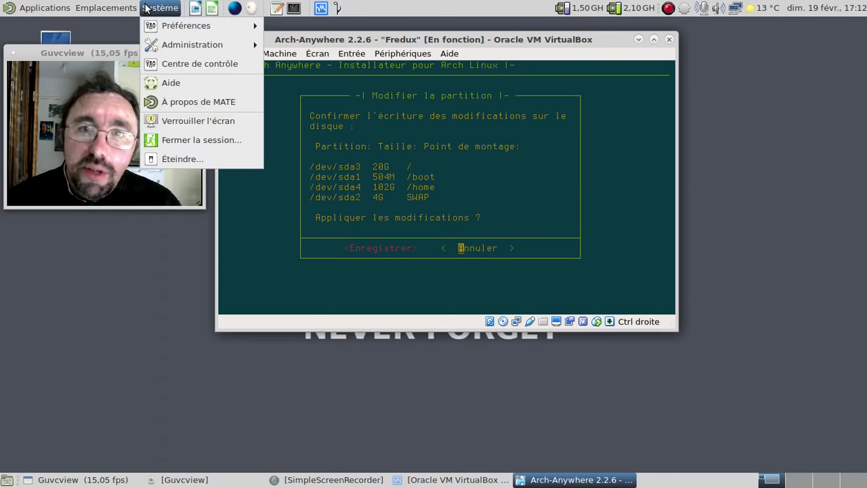
left_click(194, 103)
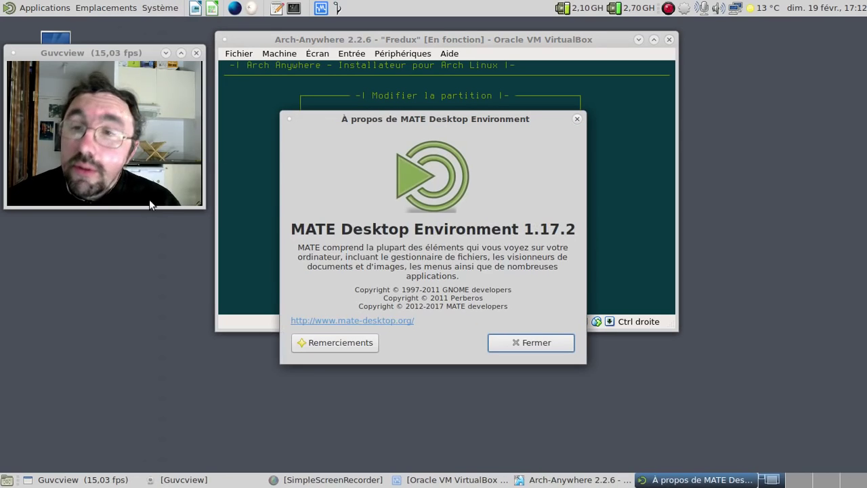
left_click(536, 343)
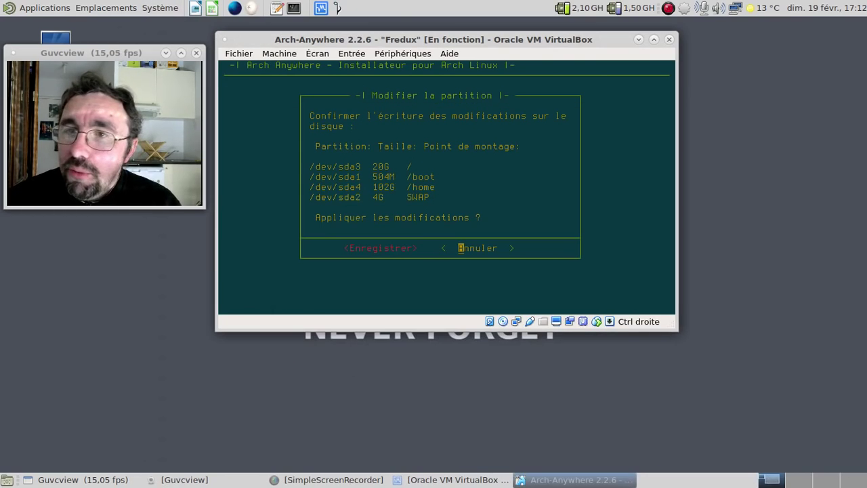
key("Left")
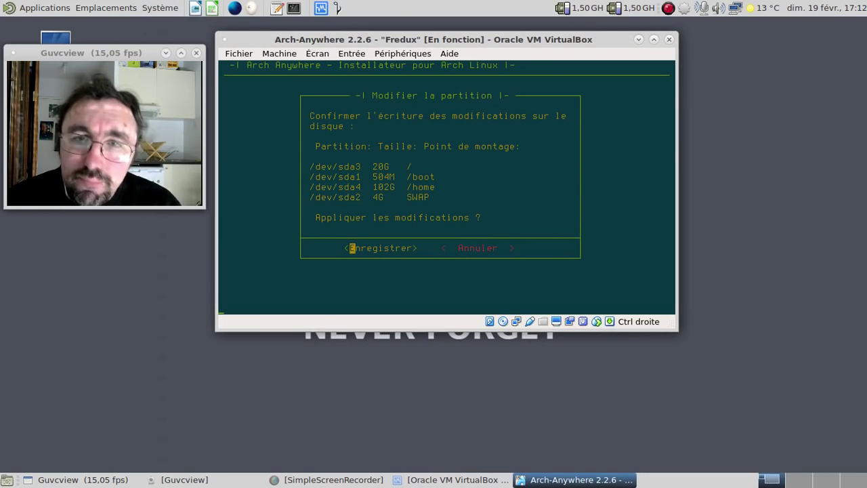
Step: Save partitions, choose Base-Devel with bash and Grub, default network tool, no PPPoE
key("Return")
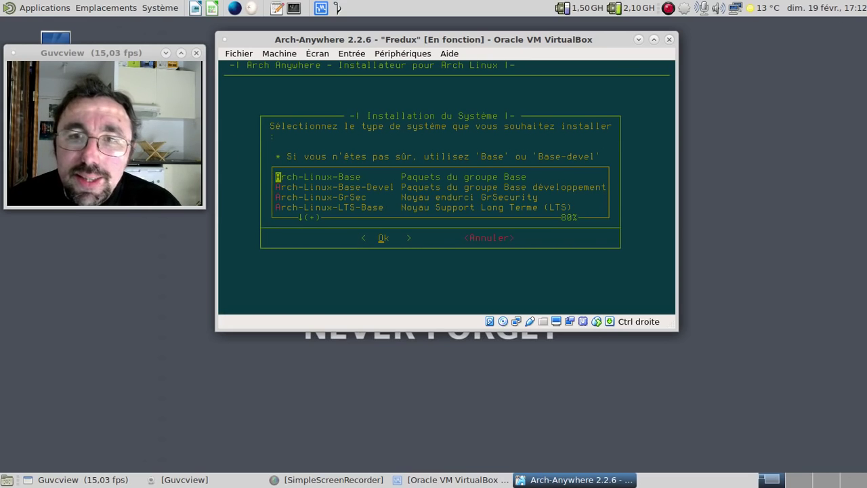
key("Down")
key("Return")
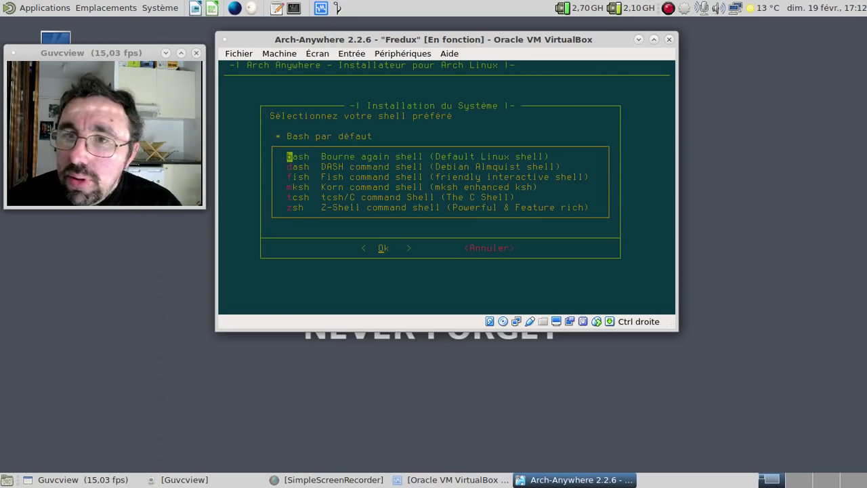
key("Return")
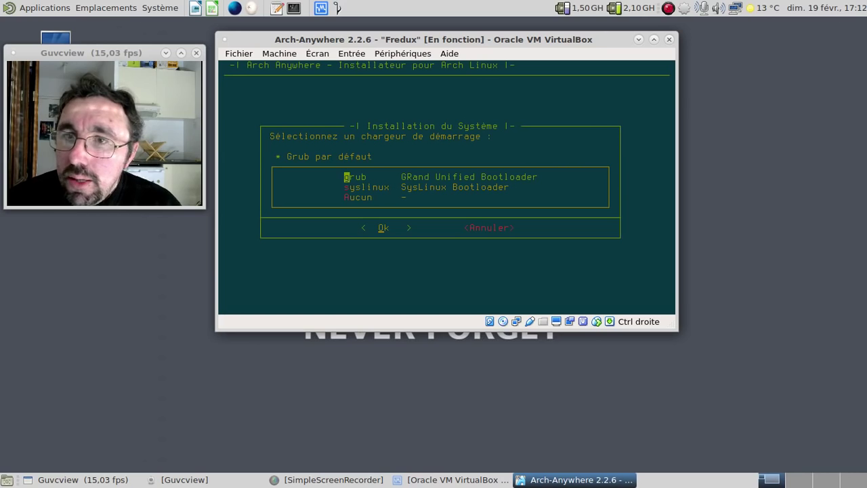
key("Return")
key("Return")
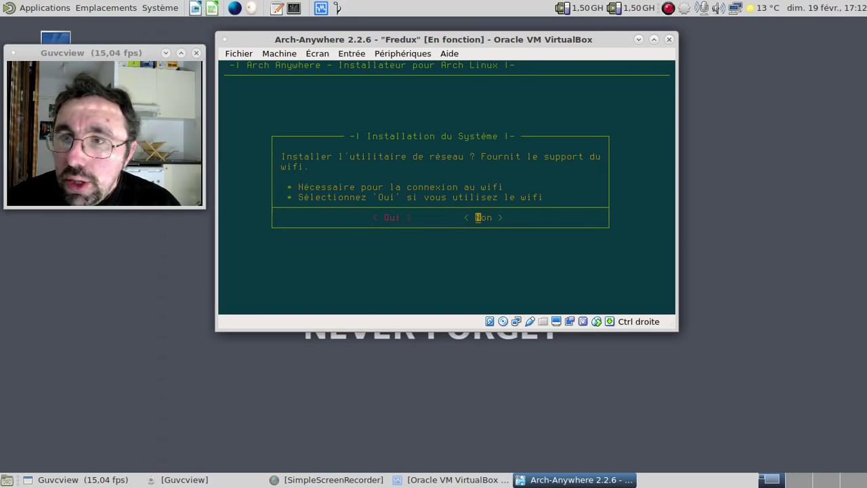
key("Return")
key("Return")
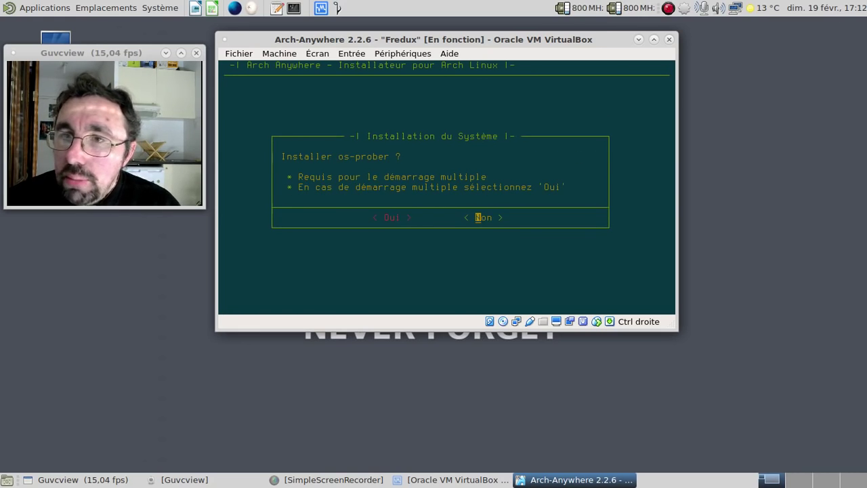
key("Left")
key("Return")
Step: Choose the MATE desktop with gtk3 and extra programs, without the touchpad driver
key("Return")
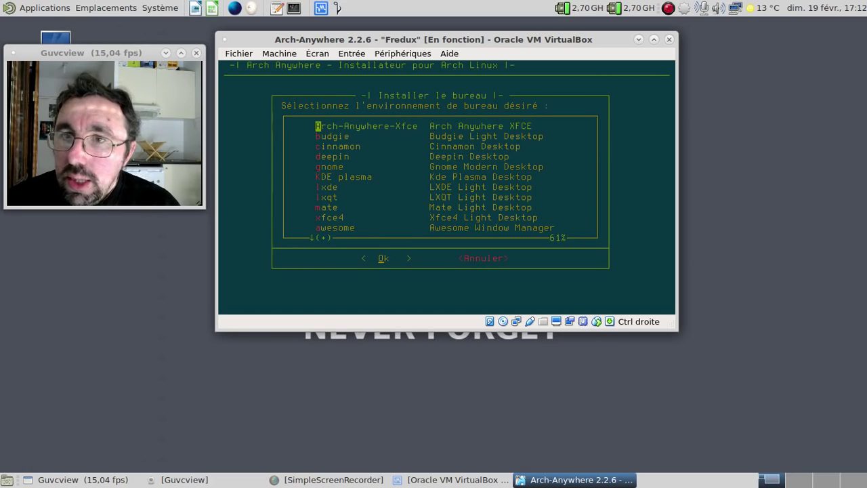
key("Down")
key("Down")
key("Down")
key("Down")
key("Down")
key("Down")
key("Down")
key("Down")
key("Return")
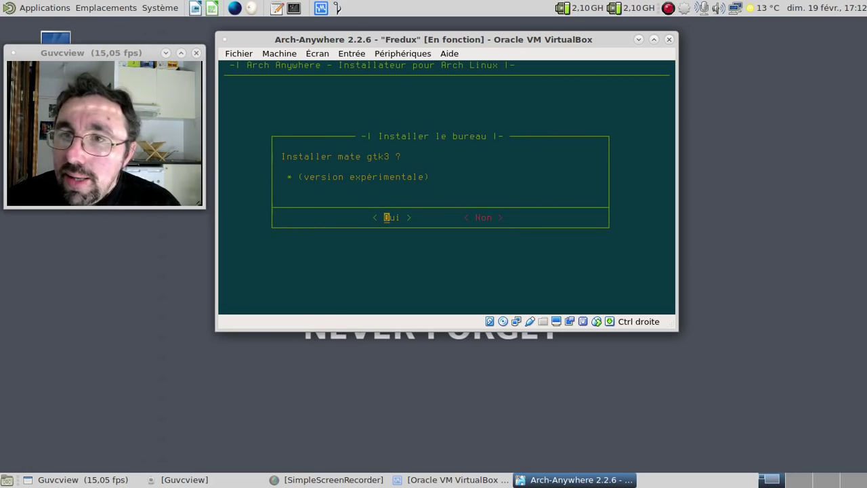
key("Return")
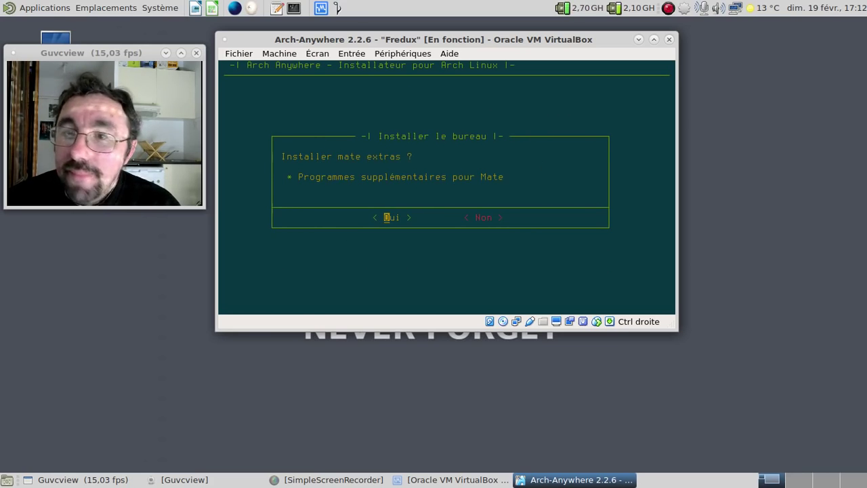
key("Return")
key("Return")
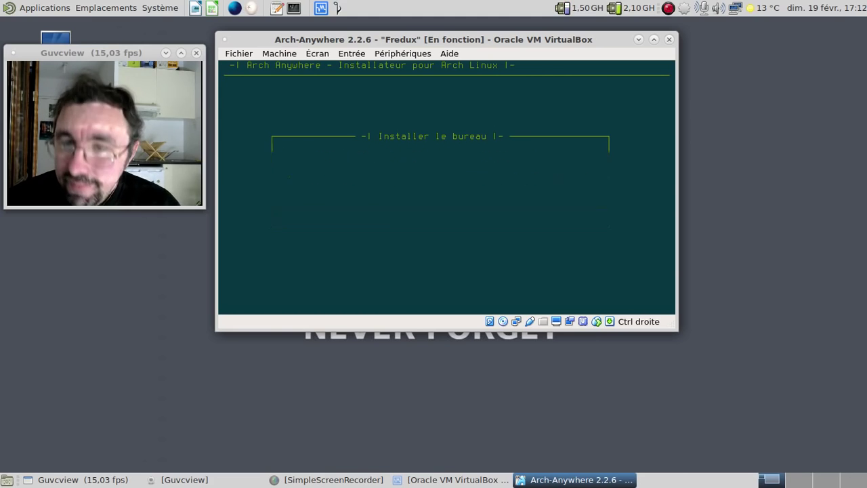
key("Left")
key("Right")
key("Return")
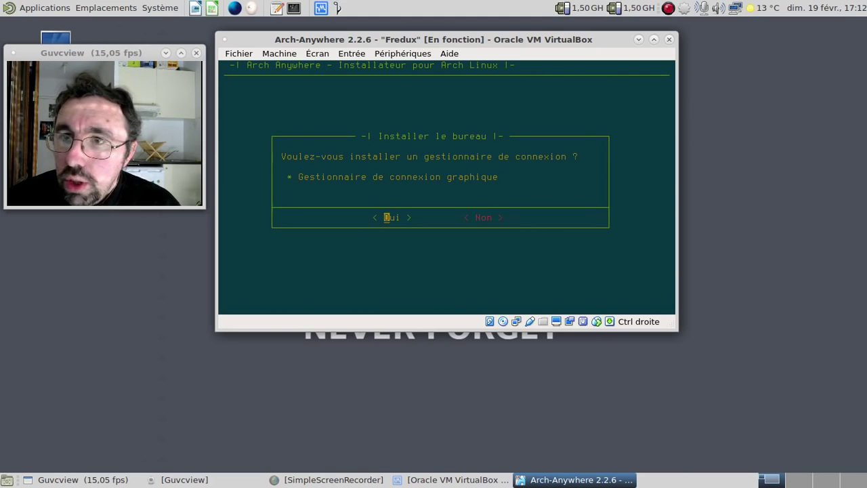
key("Return")
key("Return")
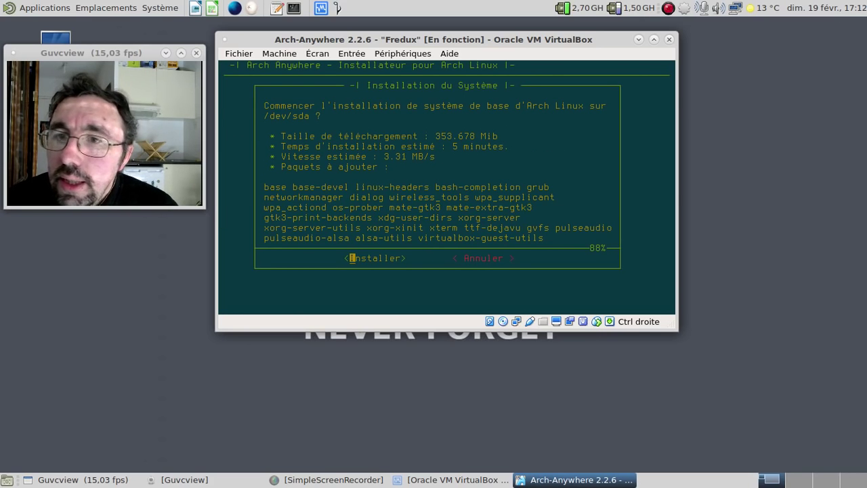
Step: Start the Arch Linux base installation and pause the screen recording while it runs
key("Return")
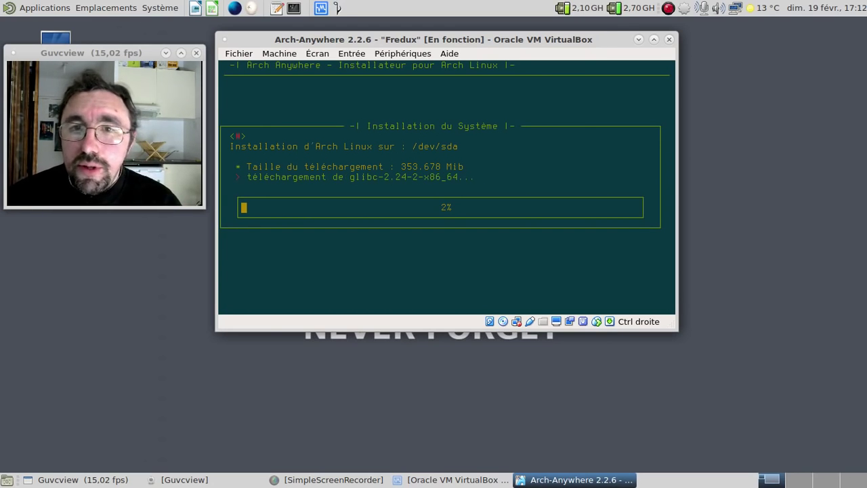
left_click(668, 8)
left_click(692, 53)
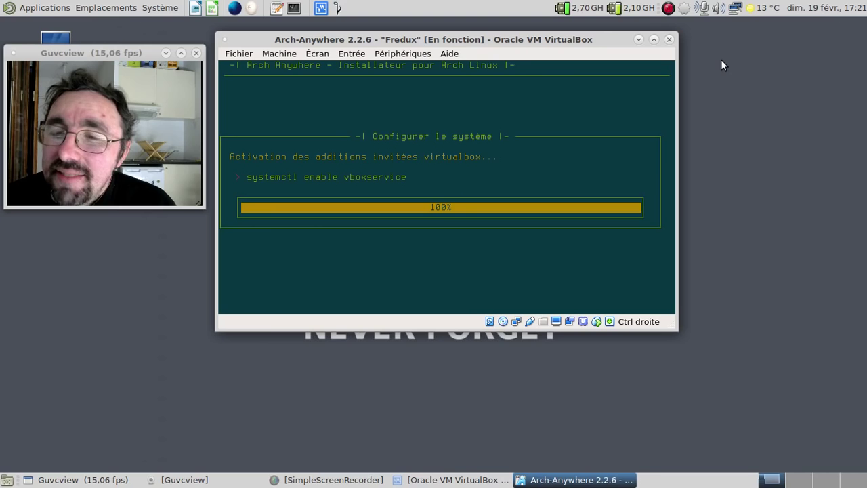
Step: Decline the multilib repository and add a personal prefix before the arch-anywhere hostname
key("Right")
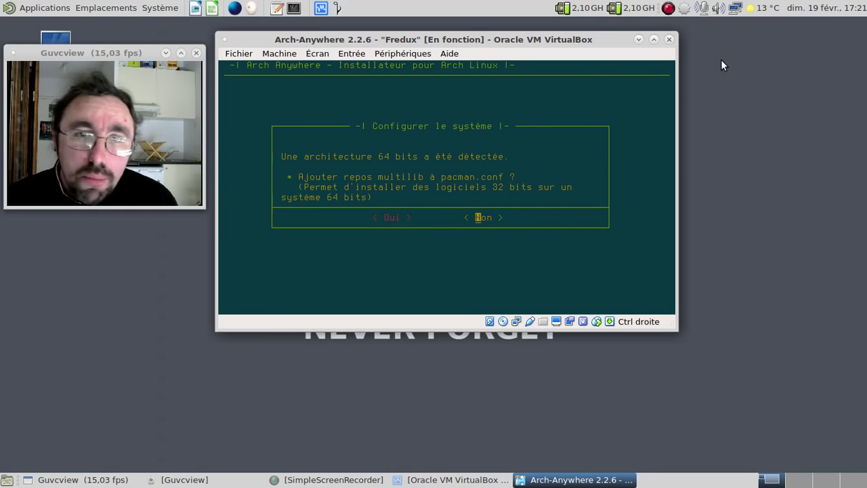
key("Return")
key("Return")
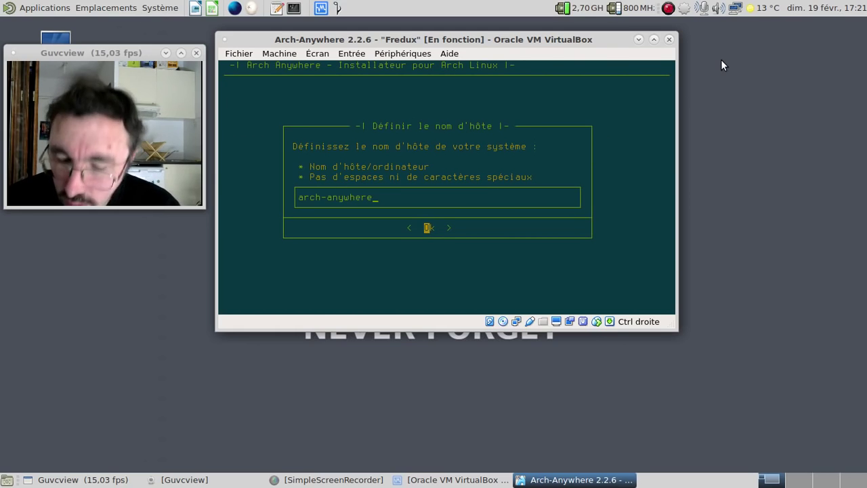
key("Home")
type("fredo-")
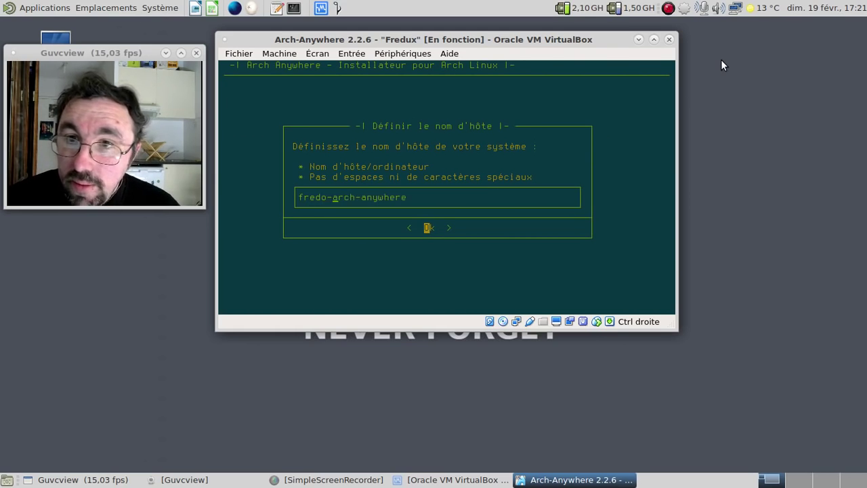
Step: Accept the hostname, then set and confirm the root password
key("Return")
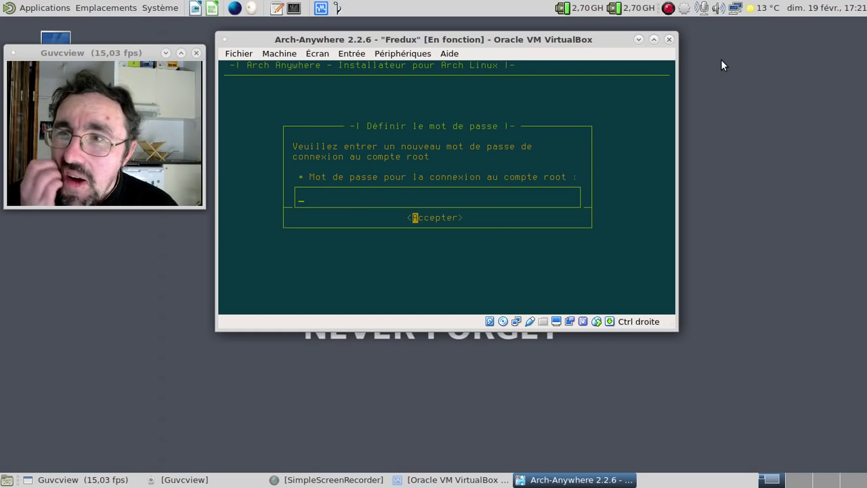
type("*******")
key("Return")
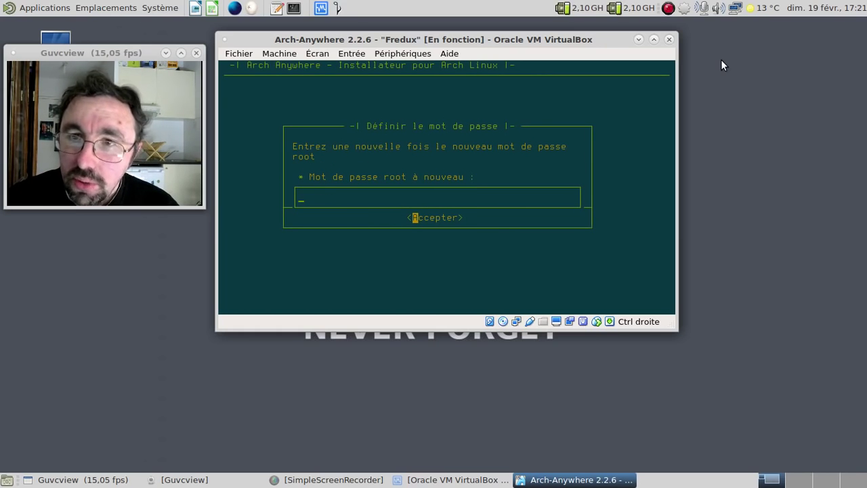
type("*******")
key("Return")
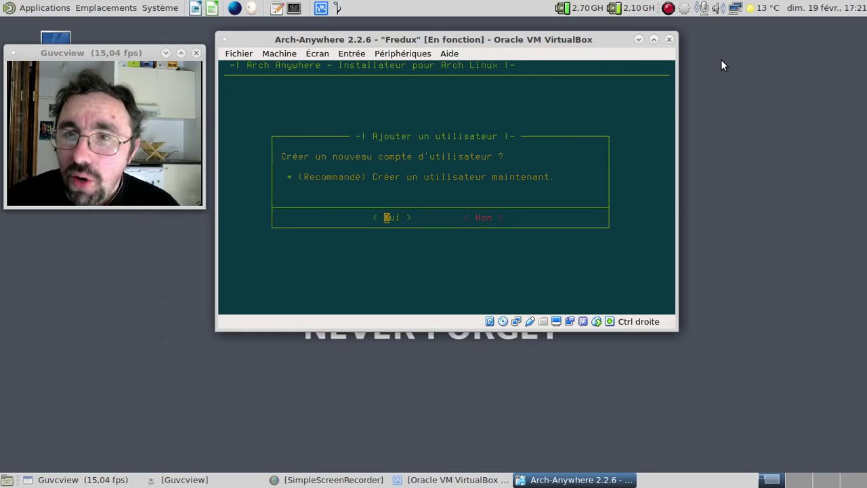
Step: Create a new user account with its username and confirmed password
key("Return")
type("fred")
key("Return")
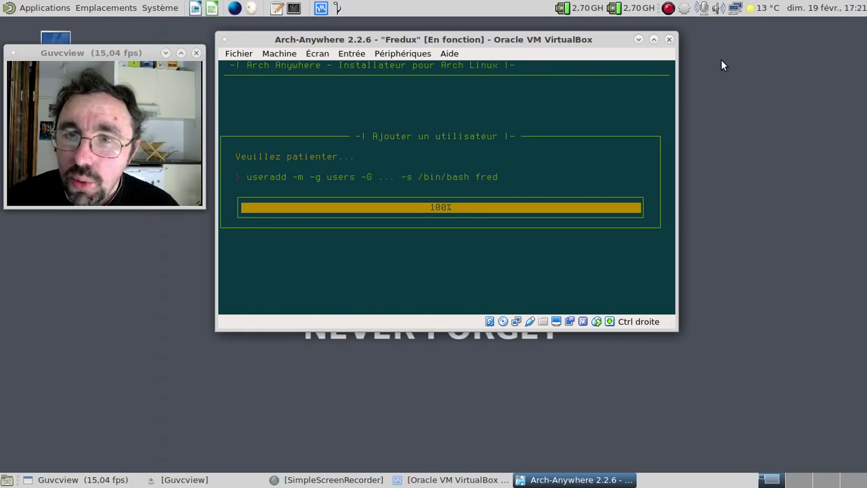
type("*****")
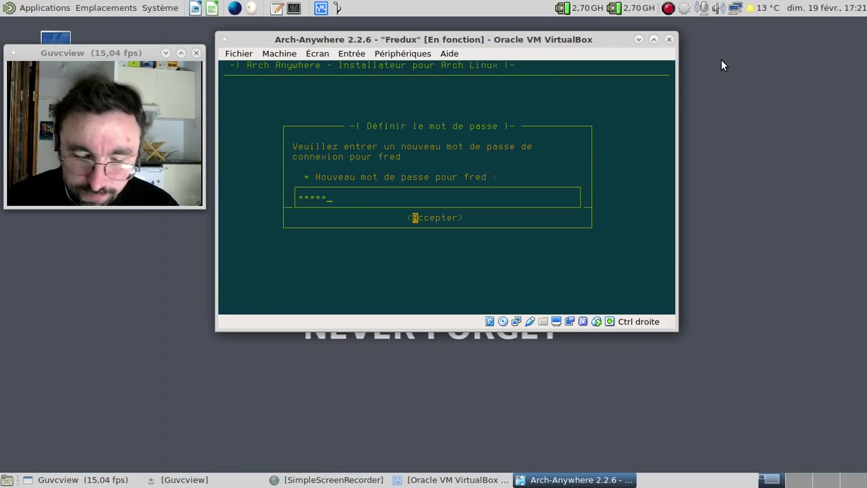
type("***")
key("Return")
type("***")
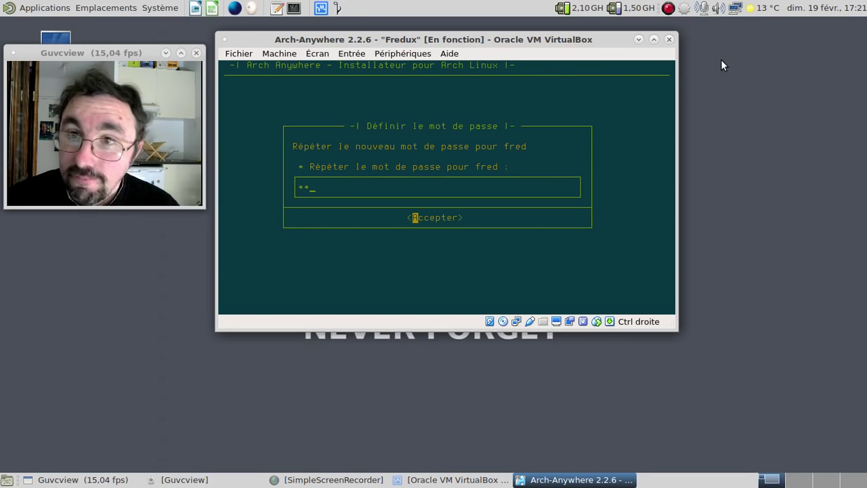
key("BackSpace")
key("BackSpace")
type("********")
key("Return")
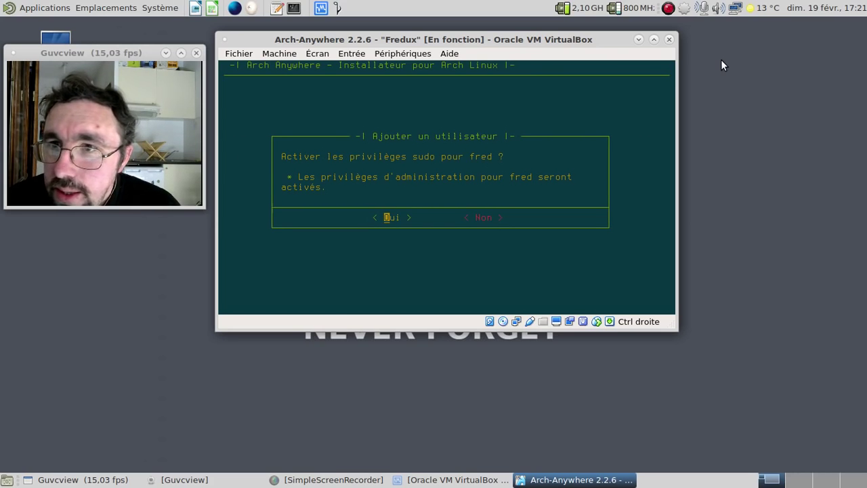
Step: Grant the new user sudo rights, accept common software, and add the Arch Anywhere repository
key("Return")
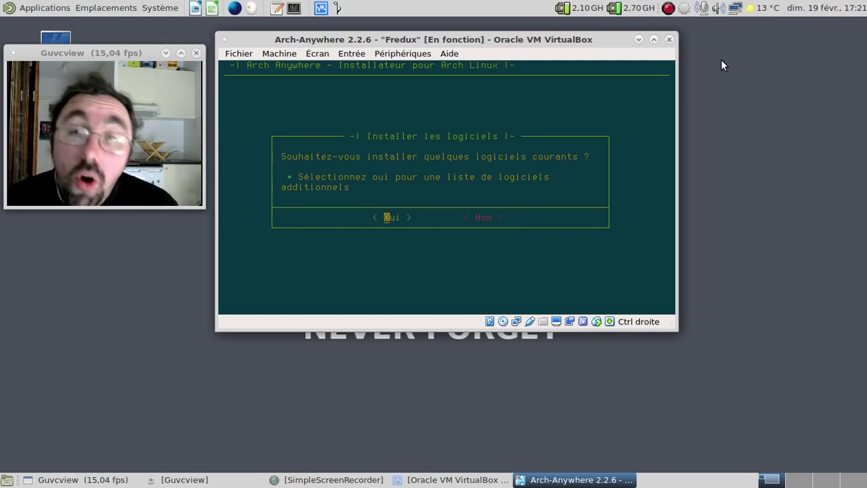
key("Return")
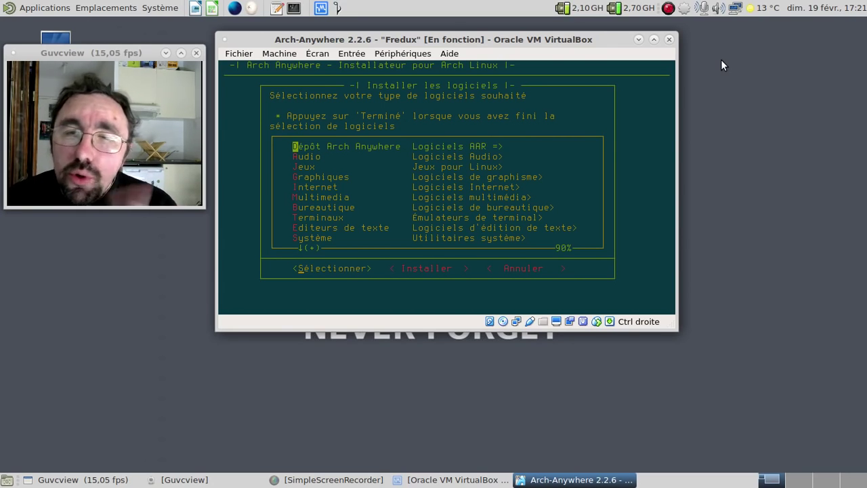
key("Return")
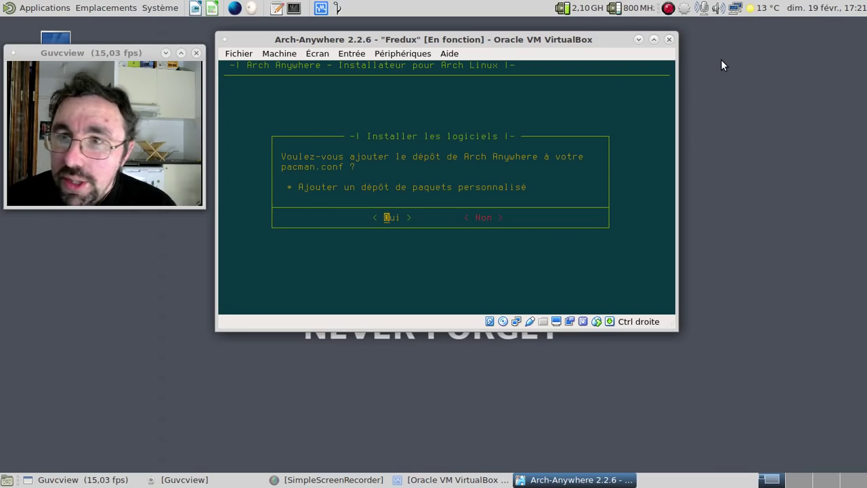
key("Return")
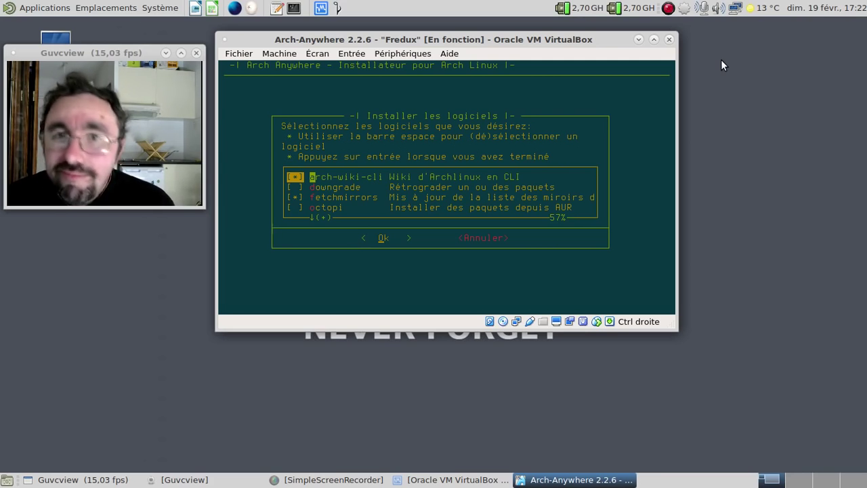
Step: Tick pamac-aur and yaourt, then confirm adding the four repository packages
key("Down")
key("Down")
key("Down")
key("Down")
key("Down")
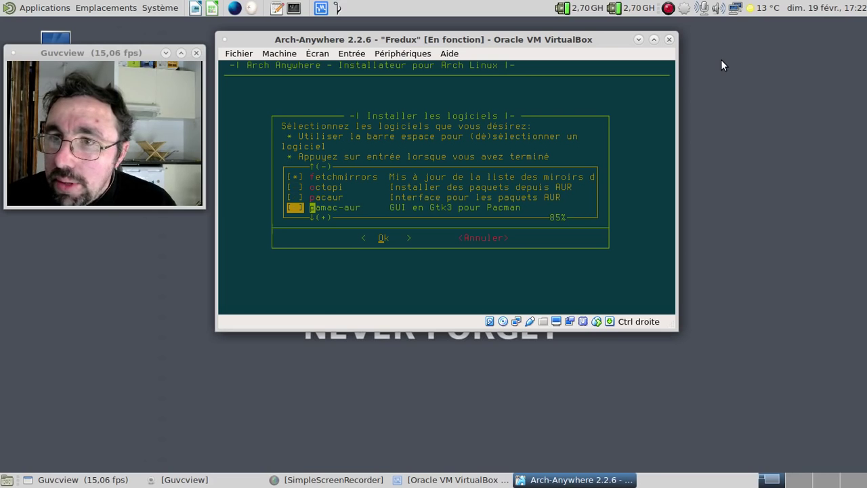
key("space")
key("Down")
key("space")
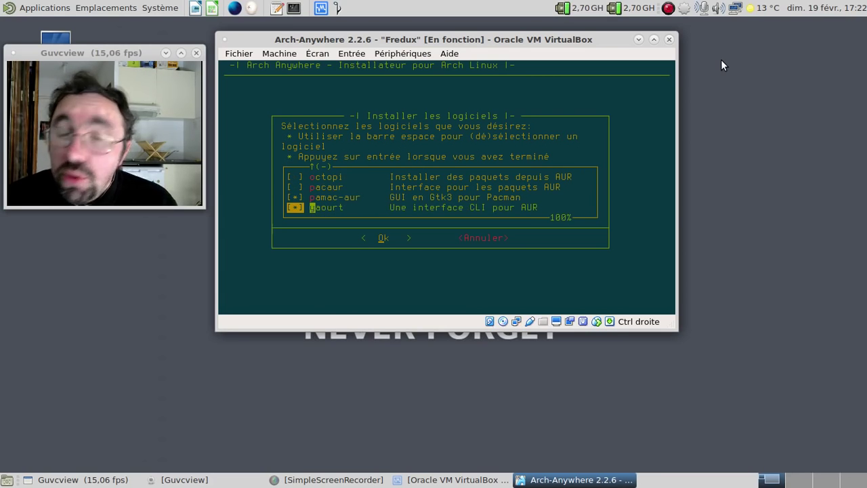
key("Return")
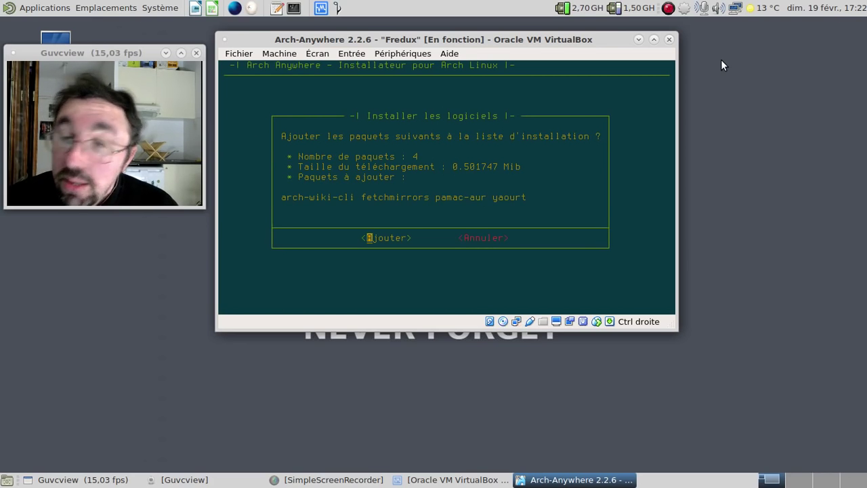
key("Return")
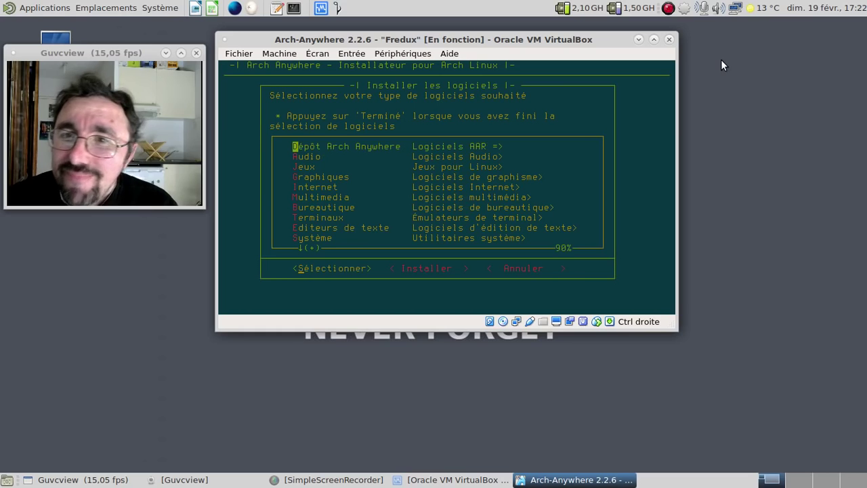
Step: Browse the Audio and Jeux package lists and leave both without adding anything
key("Down")
key("Return")
key("Down")
key("Down")
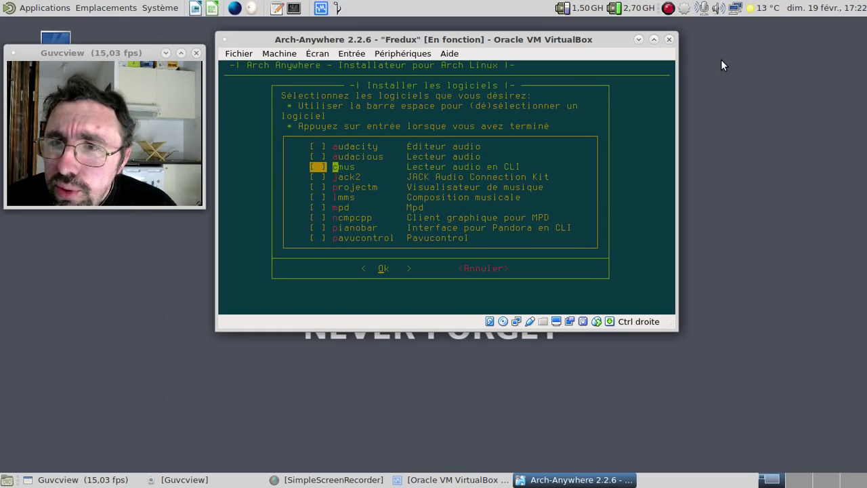
key("Down")
key("Down")
key("Down")
key("Down")
key("Down")
key("Down")
key("Down")
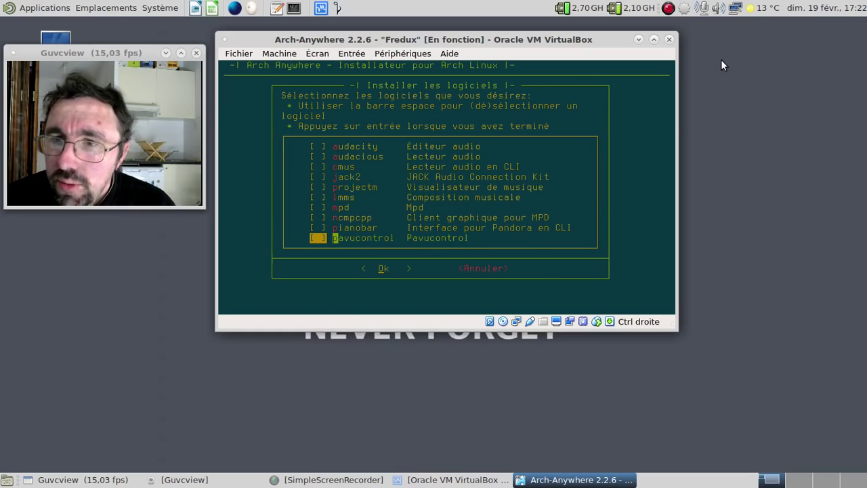
key("Tab")
key("Return")
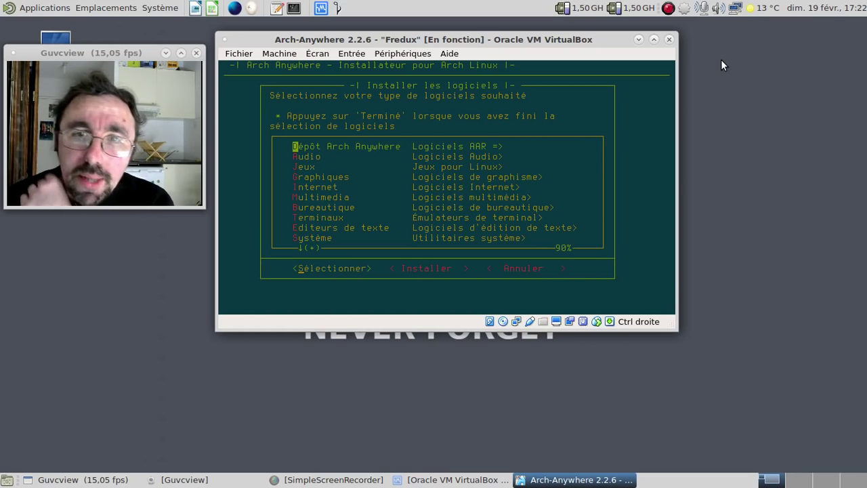
key("Down")
key("Down")
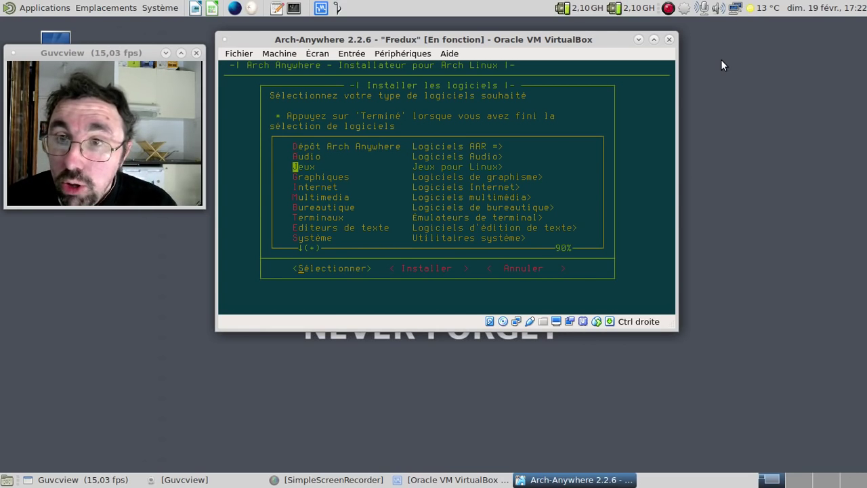
key("Return")
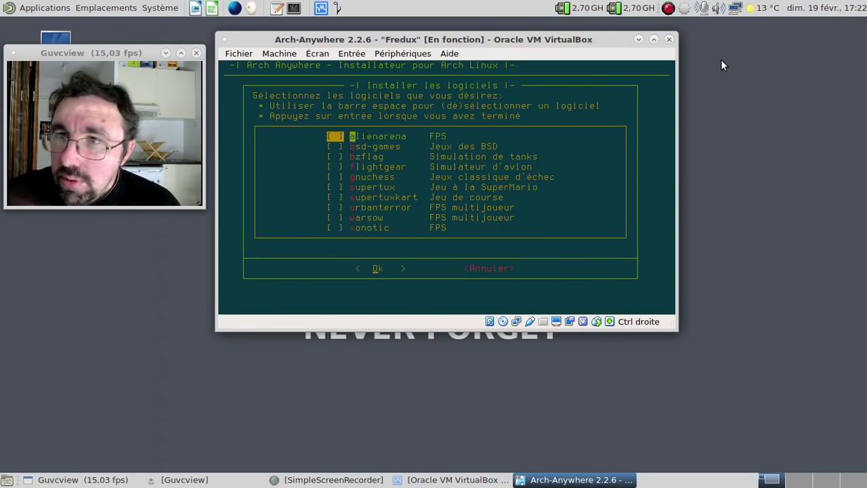
key("Down")
key("Down")
key("Down")
key("Down")
key("Down")
key("Down")
Step: Add gimp from the Graphiques category to the install list
key("Down")
key("Down")
key("Down")
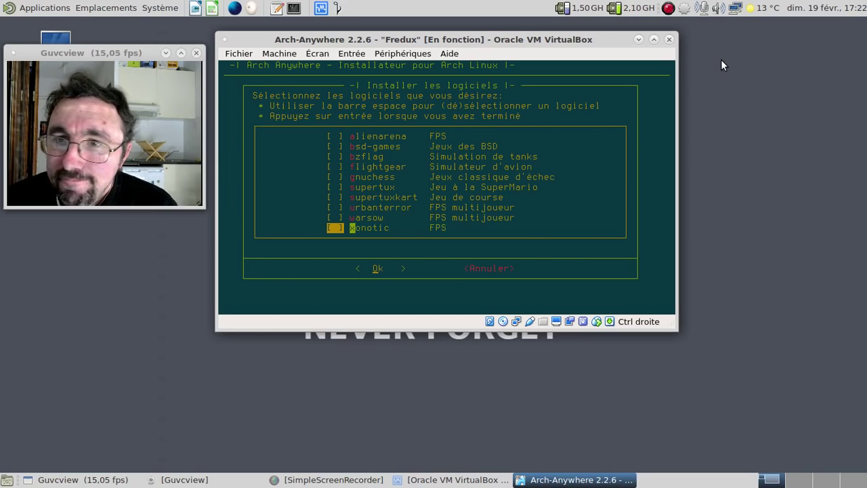
key("Tab")
key("Return")
key("Down")
key("Down")
key("Down")
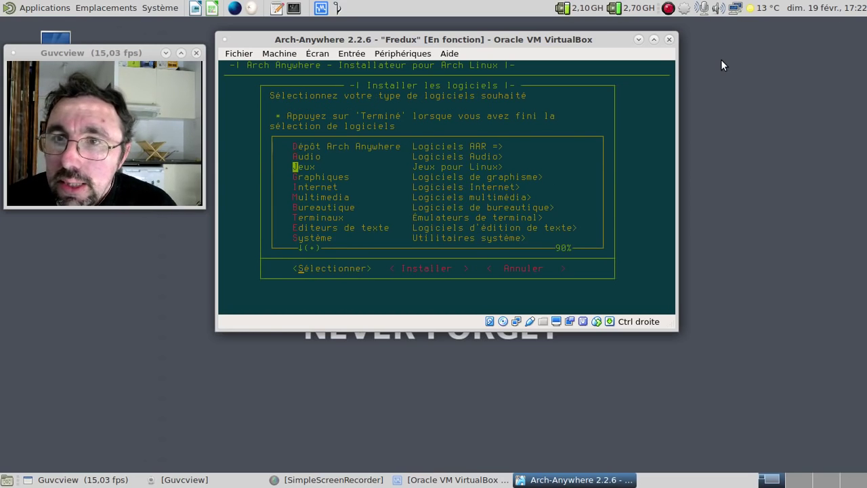
key("Return")
key("Down")
key("Down")
key("Down")
key("space")
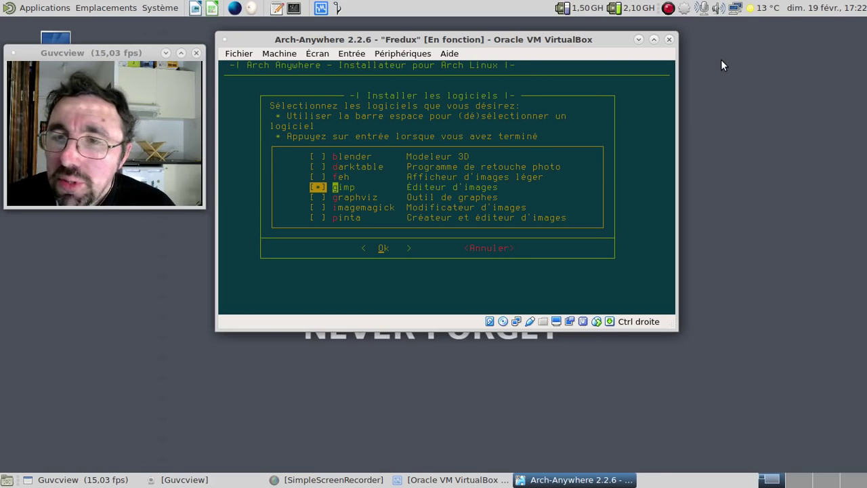
key("Return")
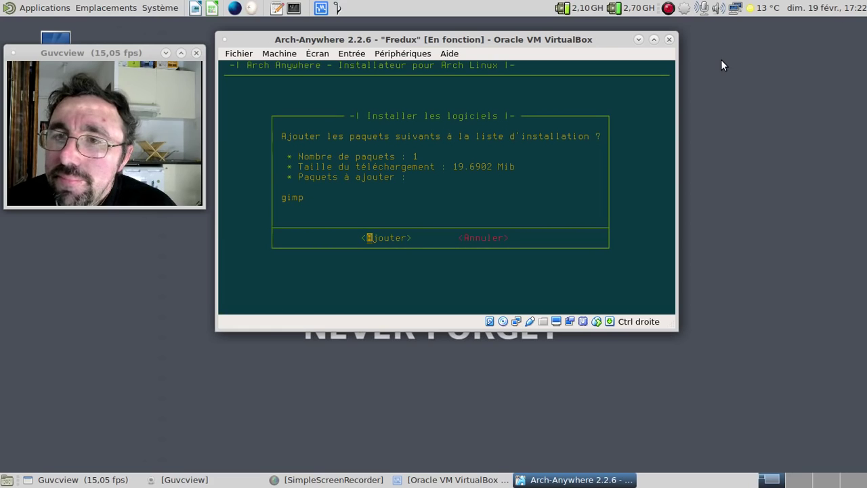
key("Return")
key("Down")
key("Down")
key("Down")
key("Down")
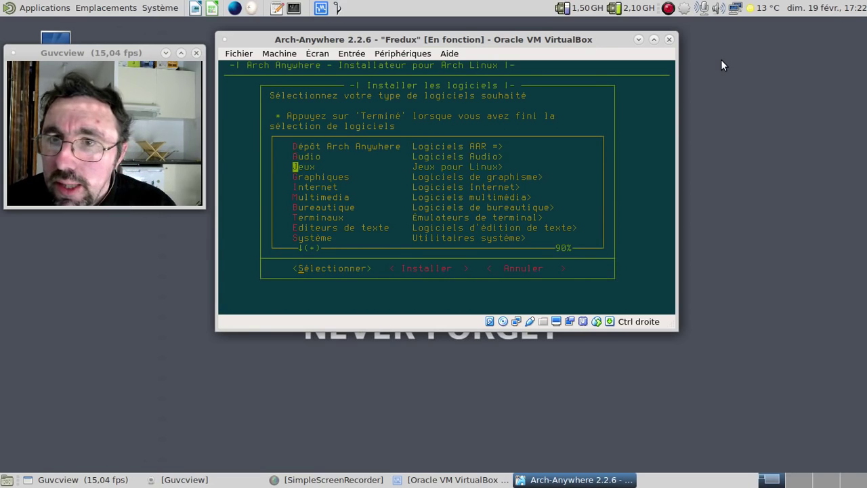
Step: In the Internet category, tick filezilla, firefox, thunderbird and transmission-gtk
key("Return")
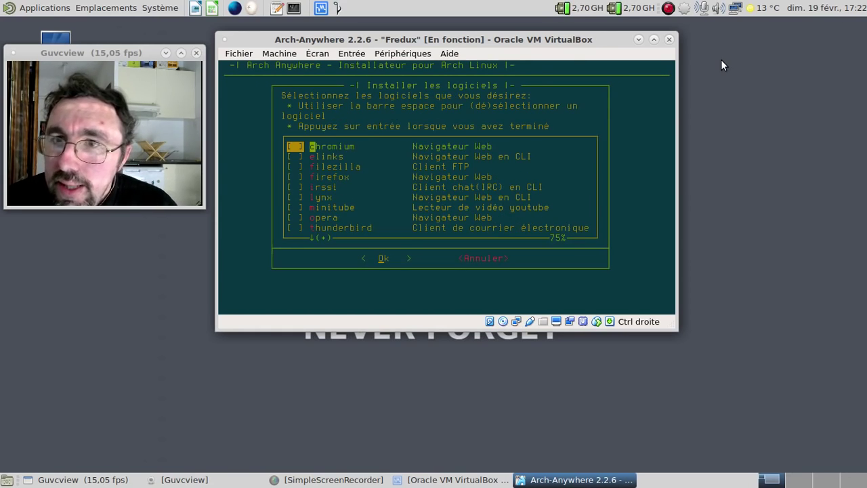
key("Down")
key("Down")
key("space")
key("Down")
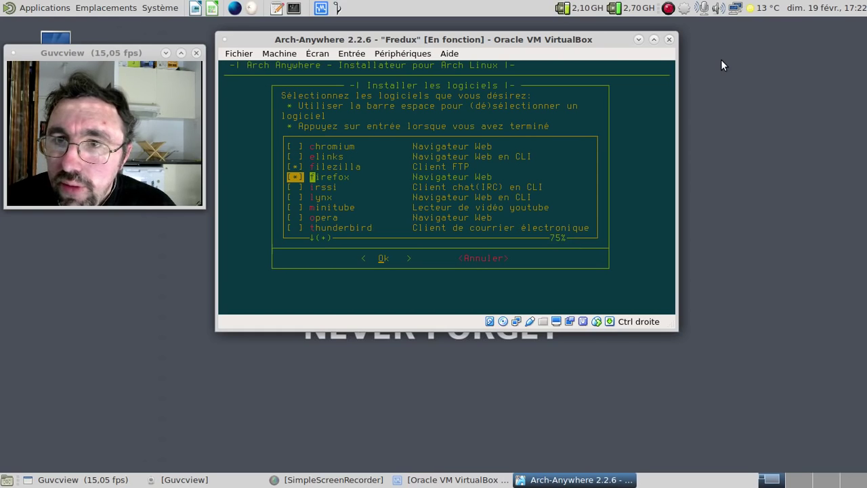
key("space")
key("Down")
key("Down")
key("Down")
key("Down")
key("Down")
key("space")
key("Down")
key("Down")
key("space")
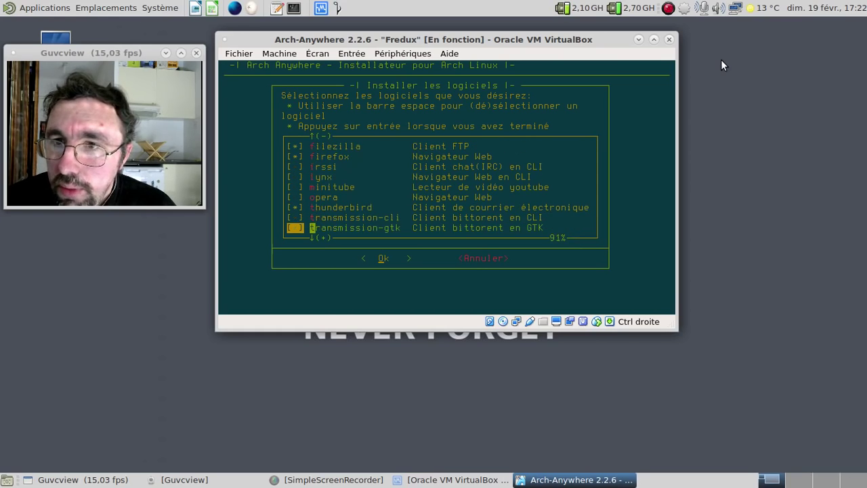
key("Down")
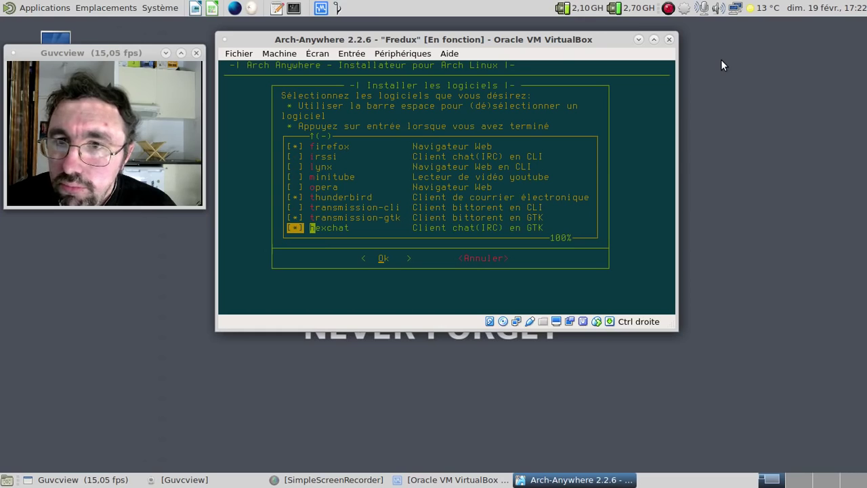
Step: After glancing at the host applications menu, include chromium and accept the Internet selection
left_click(43, 7)
mouse_move(53, 86)
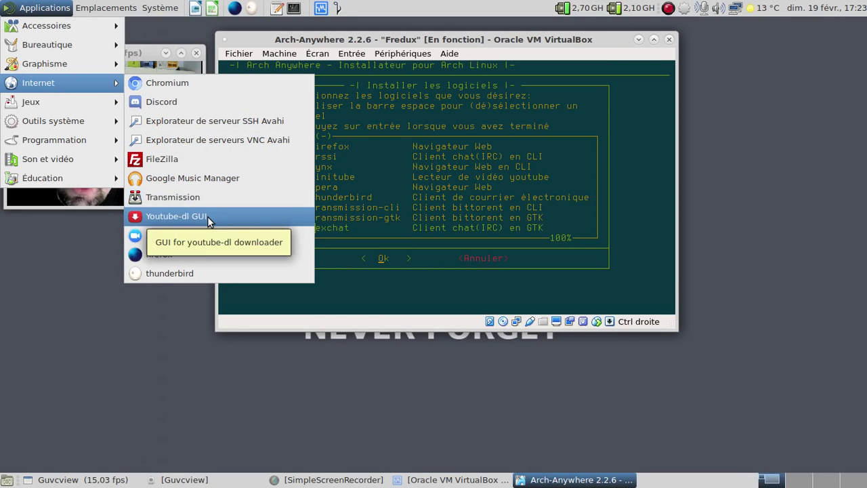
key("Escape")
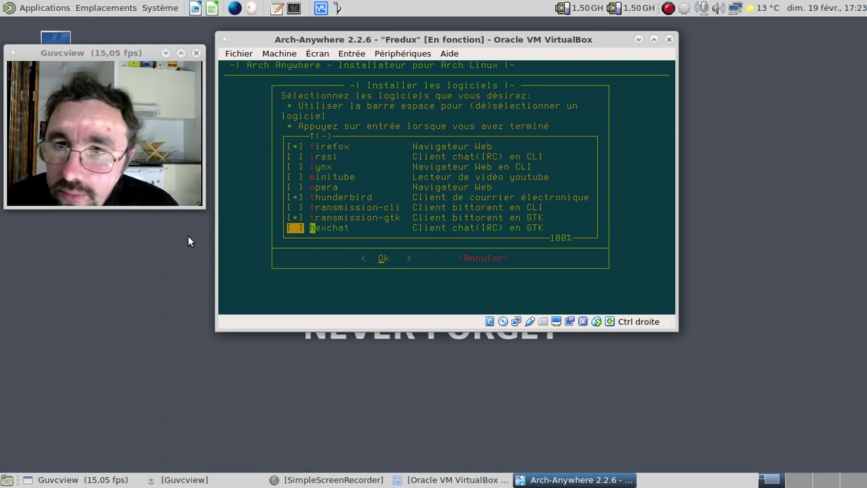
key("Up")
key("Up")
key("Up")
key("Up")
key("Up")
key("Up")
key("Up")
key("Up")
key("Up")
key("Up")
key("Up")
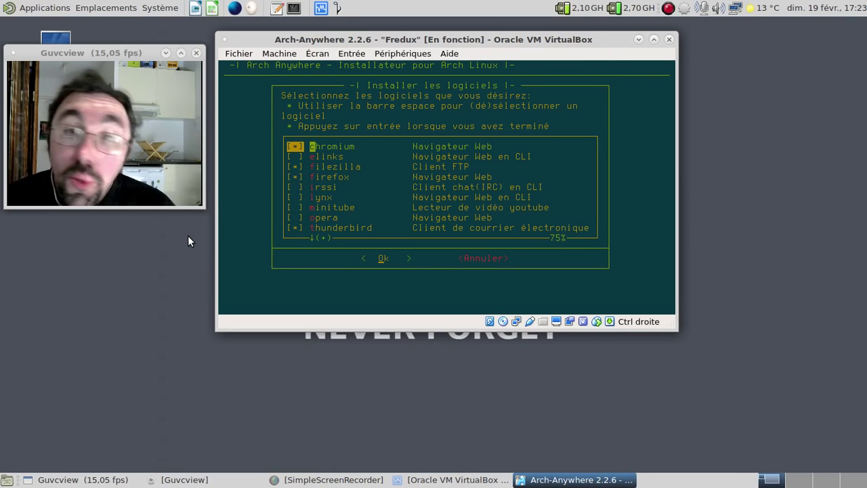
key("Return")
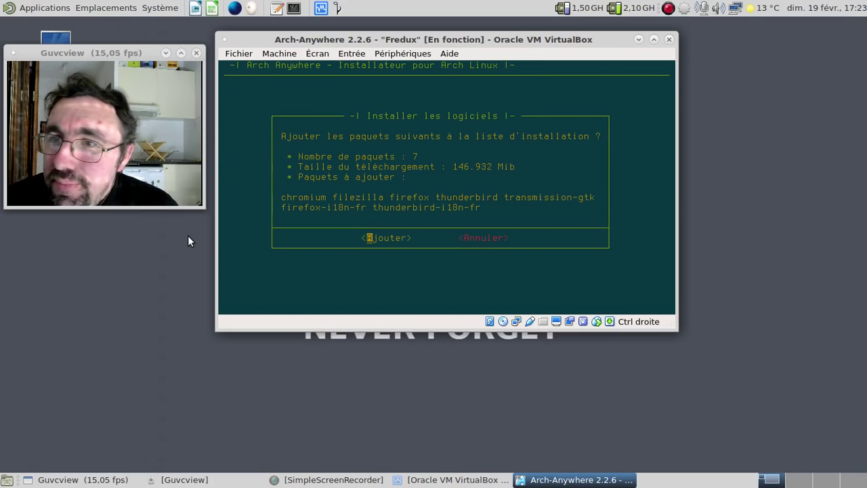
Step: Confirm the seven Internet packages, then add mpv from the Multimedia category
key("Return")
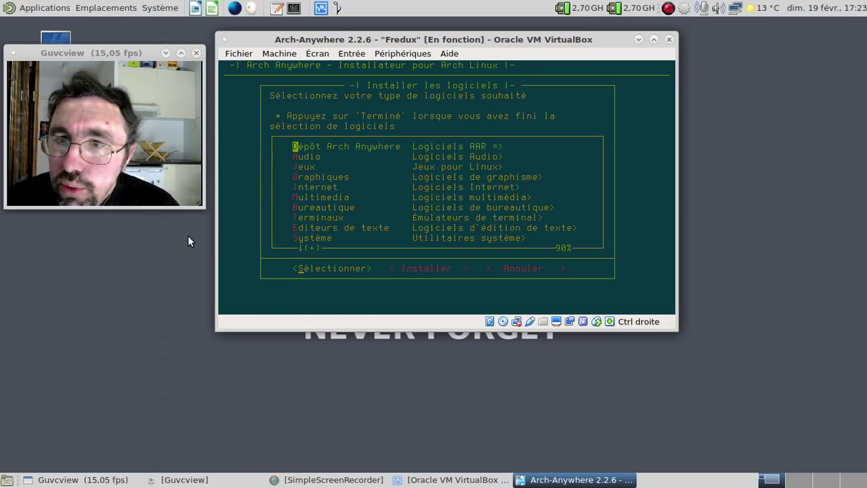
key("Down")
key("Down")
key("Down")
key("Down")
key("Down")
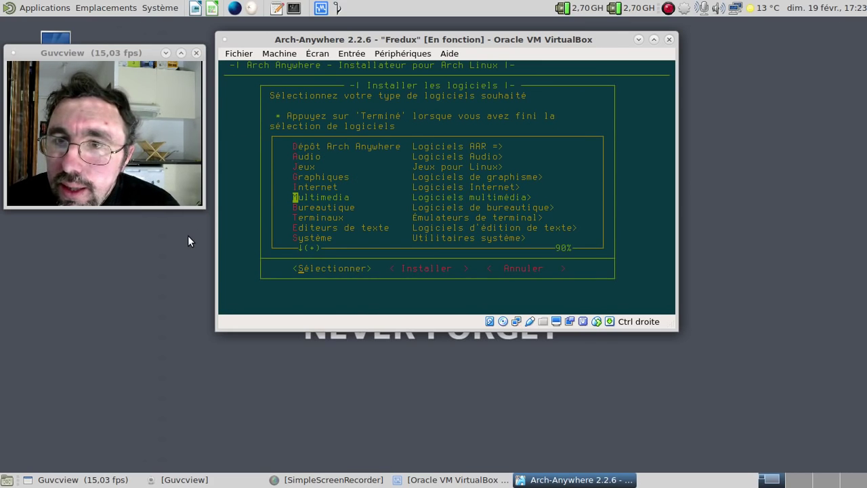
key("Return")
key("Down")
key("Down")
key("Down")
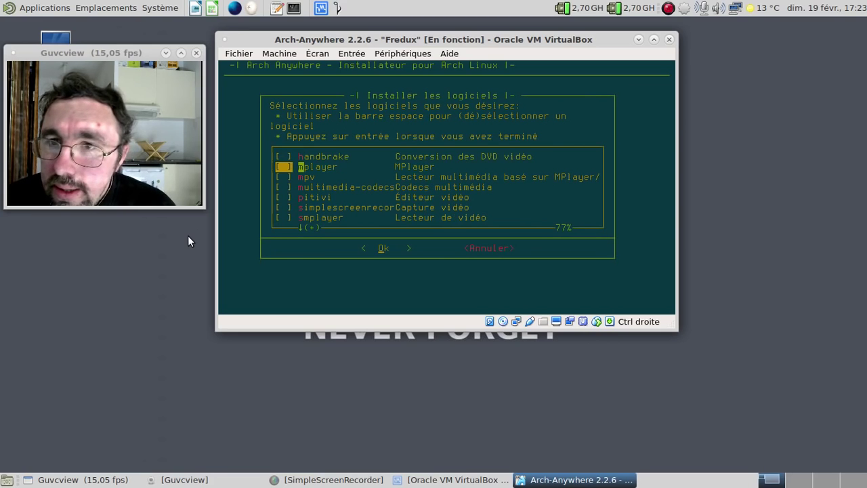
key("Down")
key("Down")
key("Down")
key("Down")
key("Down")
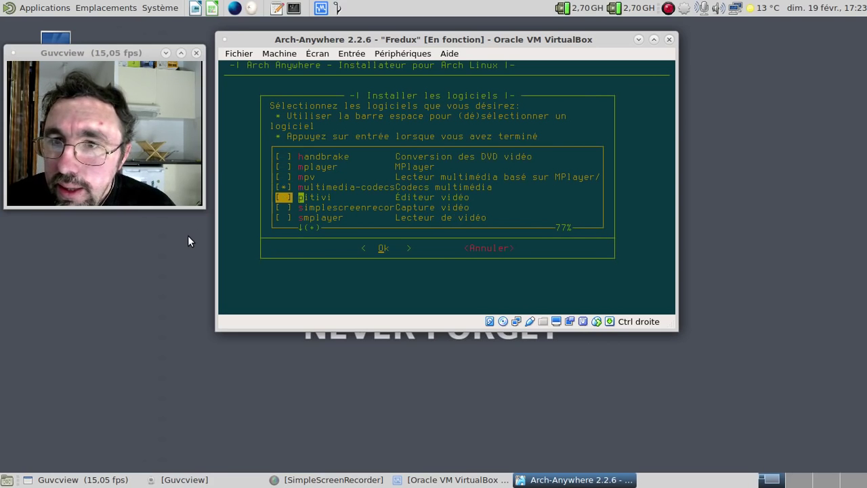
key("Up")
key("Up")
key("Up")
key("Up")
key("Up")
key("Up")
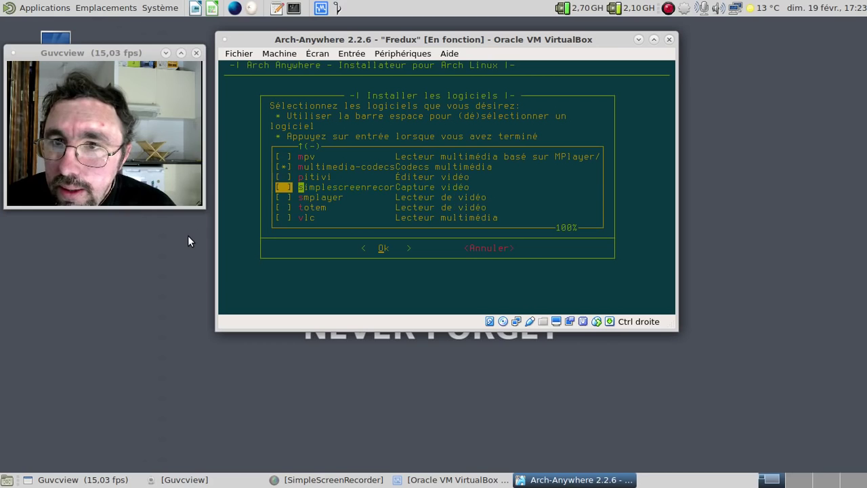
key("space")
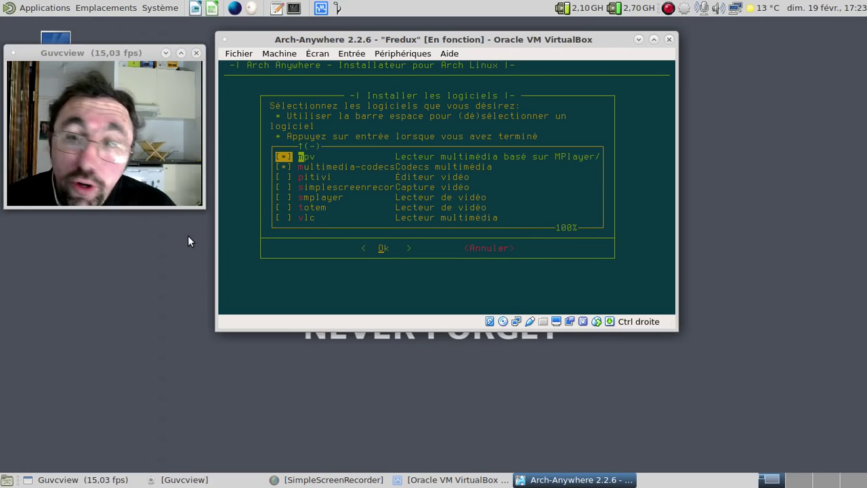
key("Down")
key("Down")
key("Down")
key("Down")
key("Down")
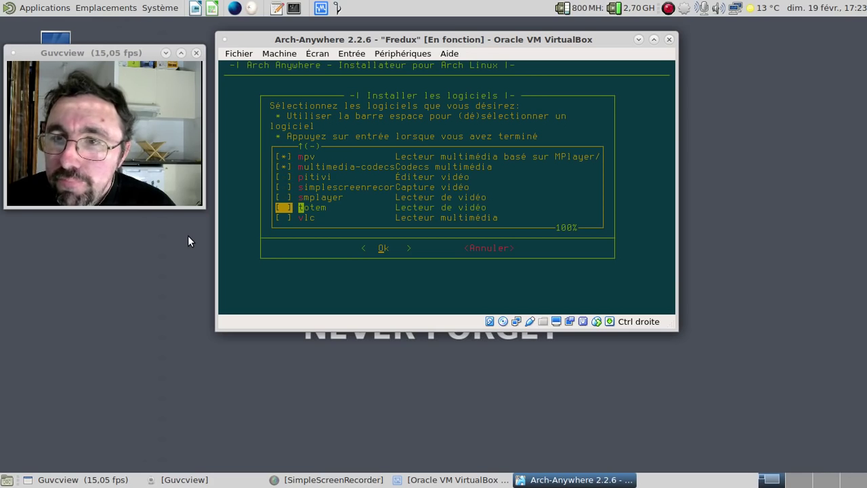
key("Return")
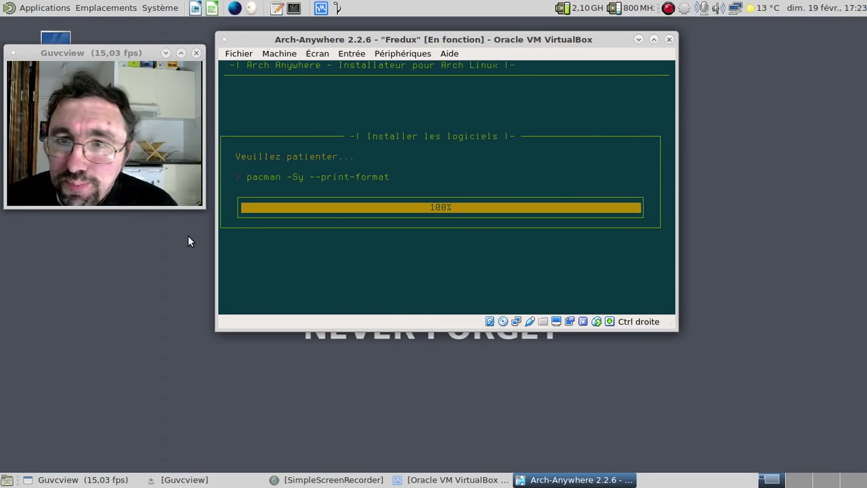
key("Return")
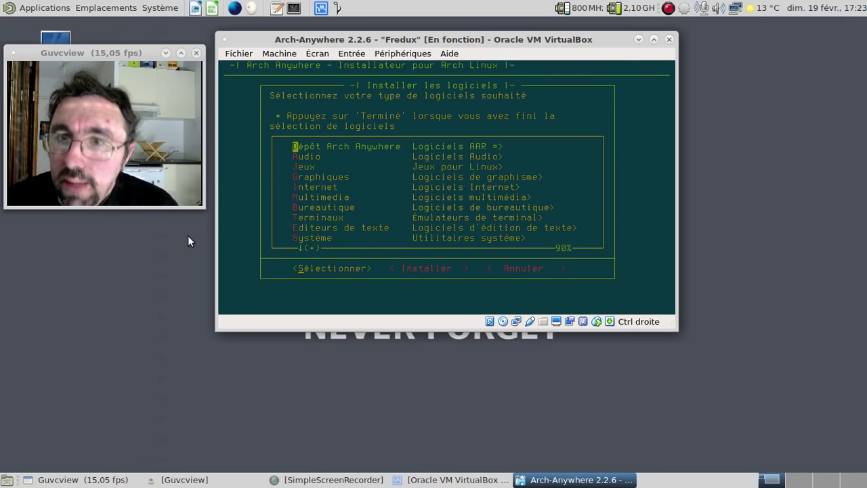
Step: Add libreoffice-fresh from the Bureautique category to the install list
key("Down")
key("Down")
key("Down")
key("Down")
key("Down")
key("Down")
key("Return")
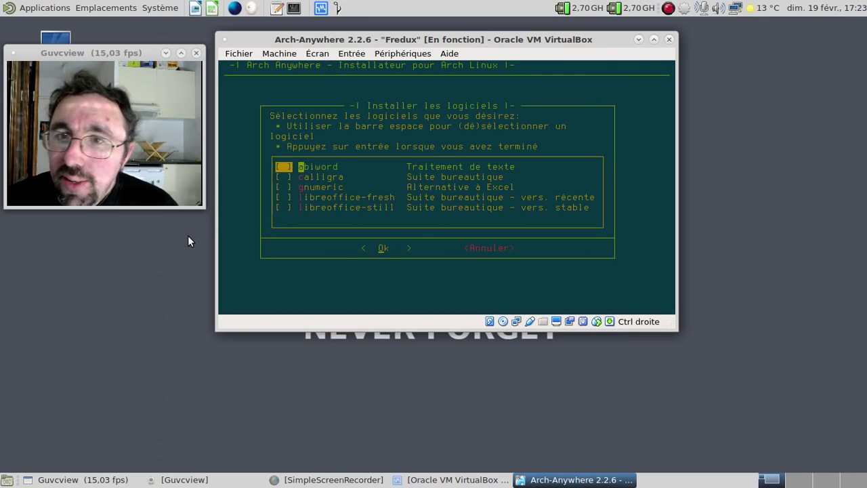
key("Down")
key("Down")
key("Down")
key("space")
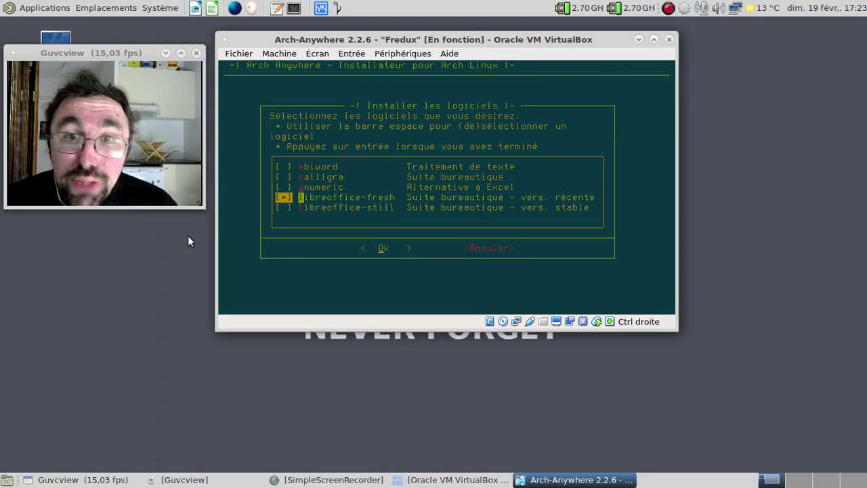
key("Return")
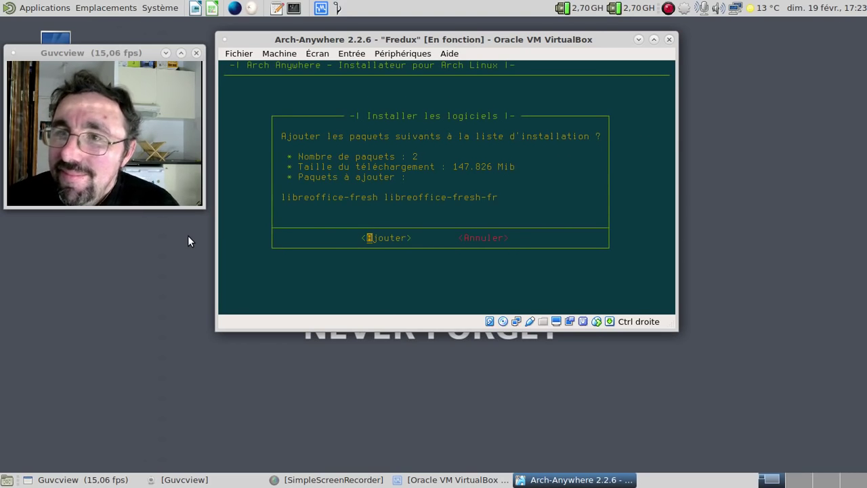
key("Return")
Step: Look through the text editor and Terminaux lists, leaving both without choosing anything
key("Down")
key("Down")
key("Down")
key("Down")
key("Down")
key("Down")
key("Down")
key("Down")
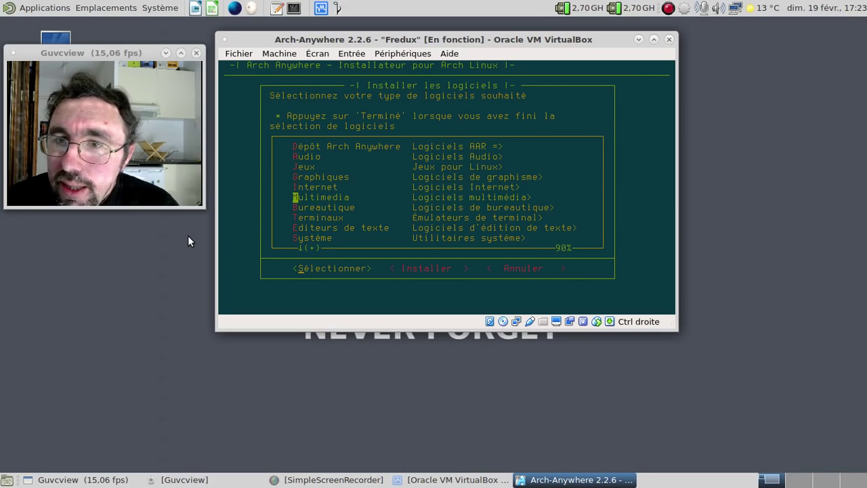
key("Return")
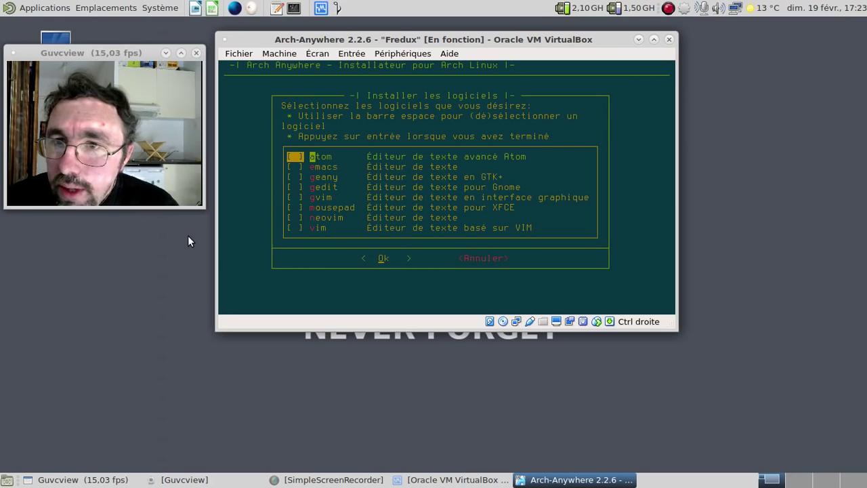
key("Tab")
key("Return")
key("Down")
key("Down")
key("Down")
key("Down")
key("Down")
key("Down")
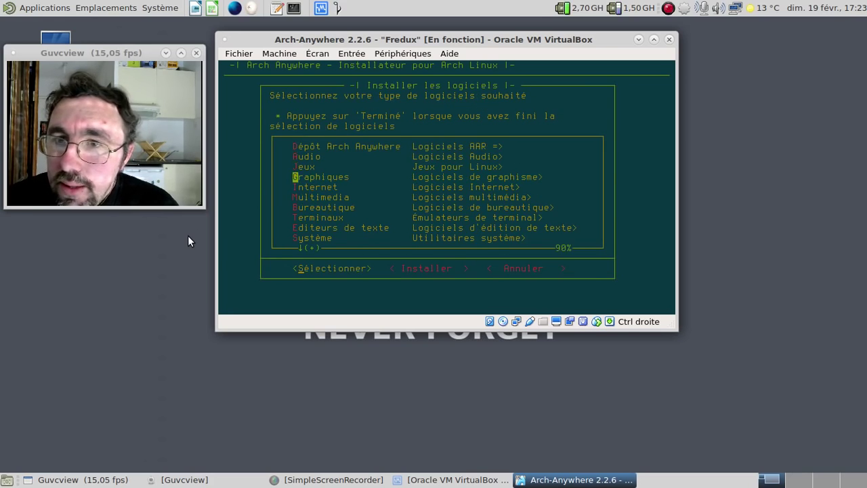
key("Down")
key("Down")
key("Down")
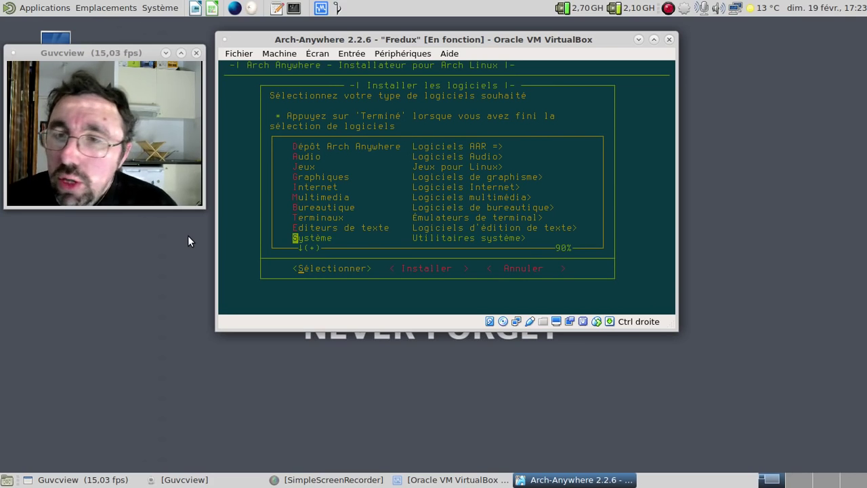
key("Up")
key("Up")
key("Return")
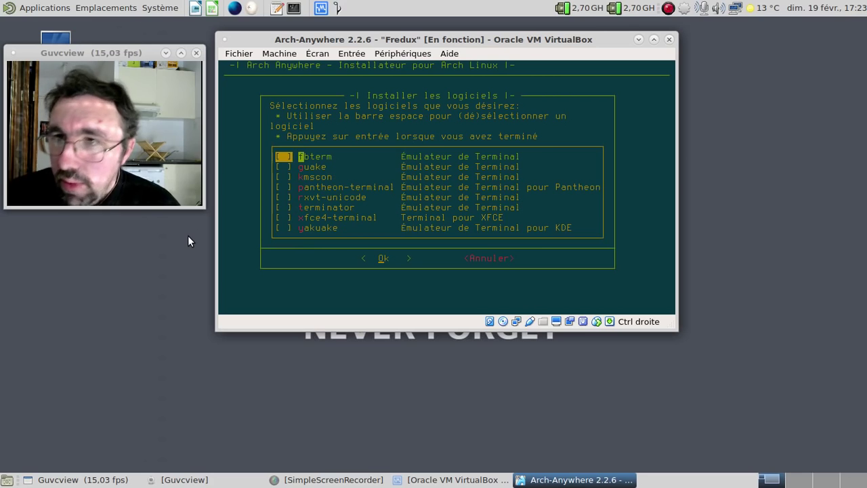
key("Down")
key("Down")
key("Down")
key("Down")
key("Down")
key("Down")
key("Down")
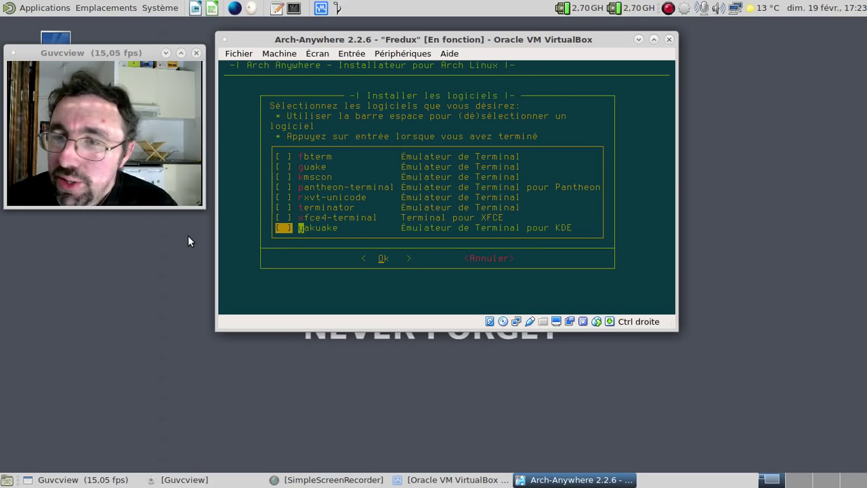
key("Tab")
key("Return")
Step: Open the Système utilities package list
key("Down")
key("Down")
key("Down")
key("Down")
key("Down")
key("Down")
key("Down")
key("Down")
key("Down")
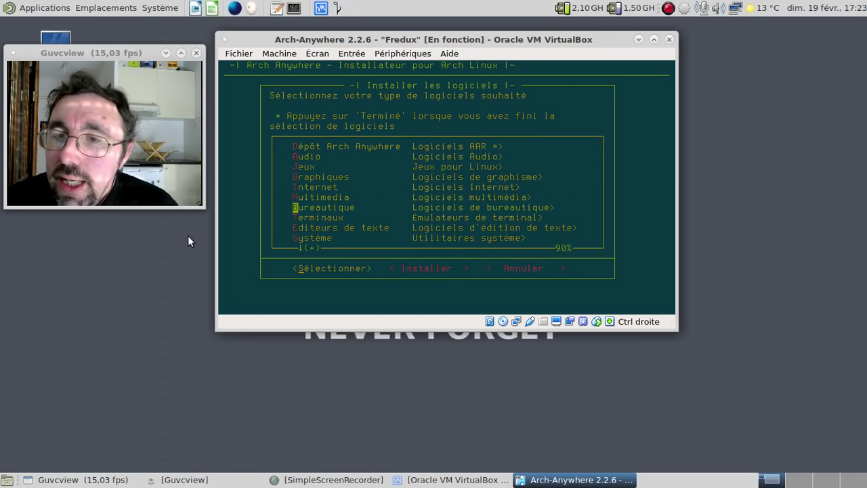
key("Return")
key("Down")
key("Down")
key("Down")
key("Down")
key("Down")
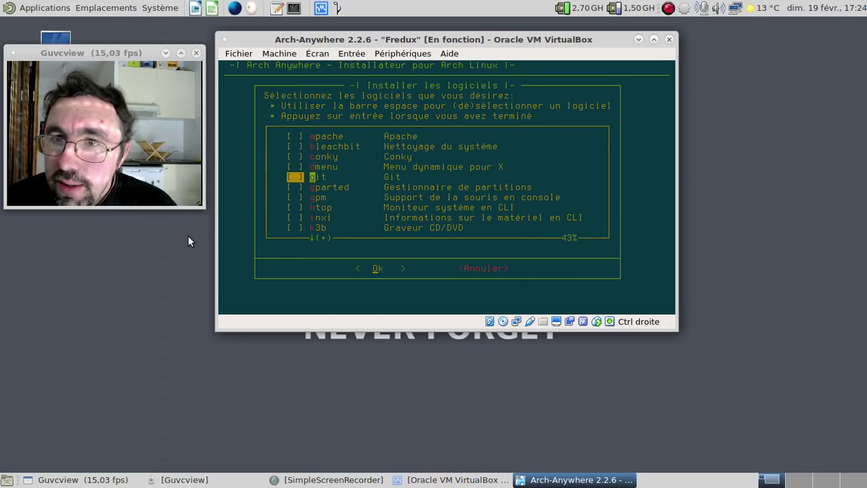
Step: Tick gparted, screenfetch, ufw and wget in the Système list
key("space")
key("Down")
key("Down")
key("Down")
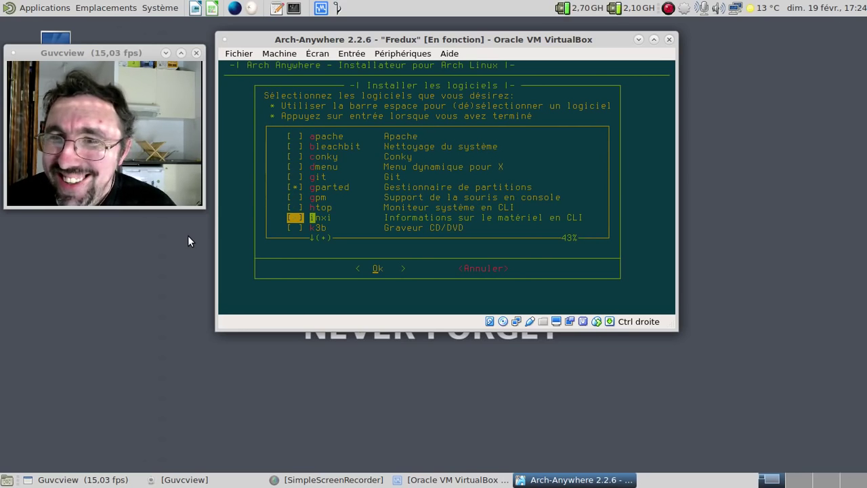
key("Down")
key("Down")
key("Down")
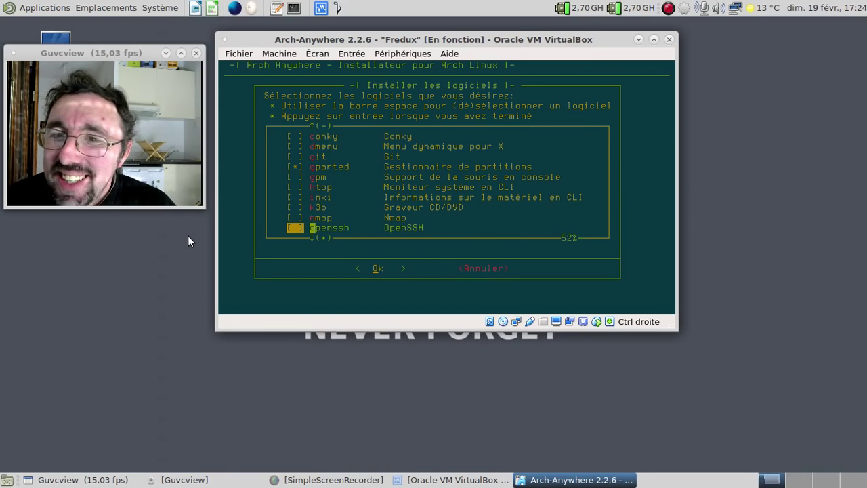
key("Down")
key("Down")
key("Down")
key("Down")
key("space")
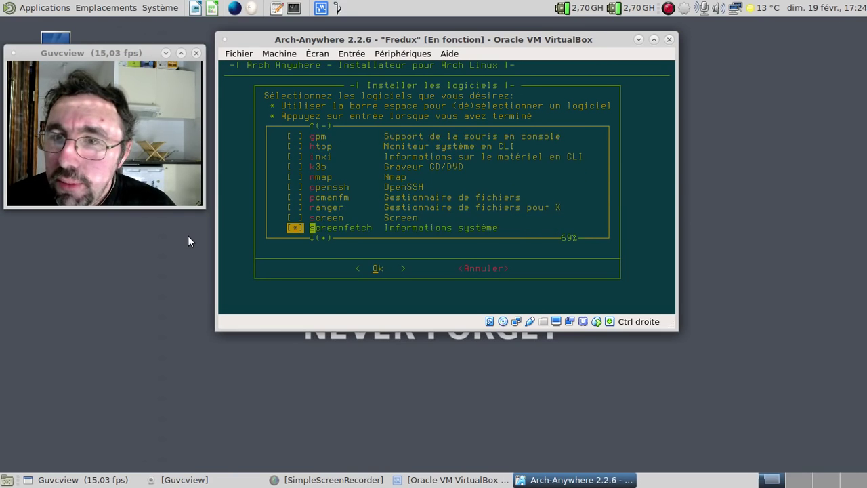
key("Down")
key("Down")
key("Down")
key("Down")
key("Down")
key("space")
key("Down")
key("space")
key("Down")
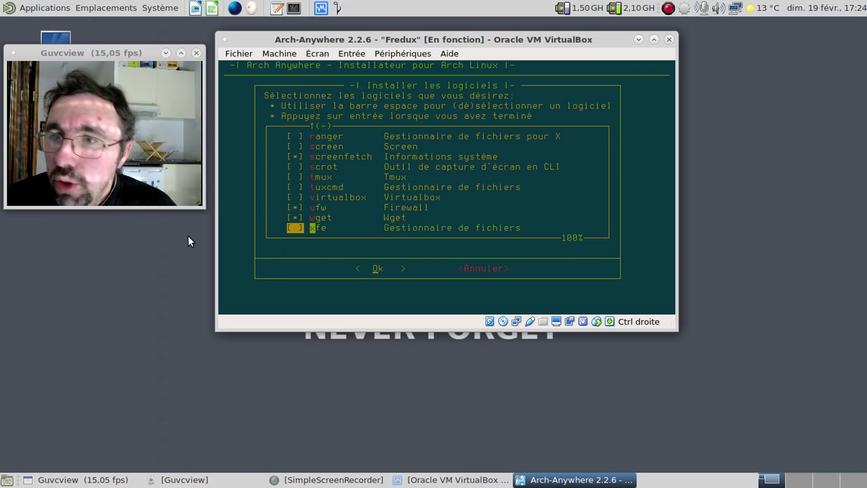
Step: Add the four utilities and choose Terminé to reach the 25-package, 329.05 Mib summary
key("Return")
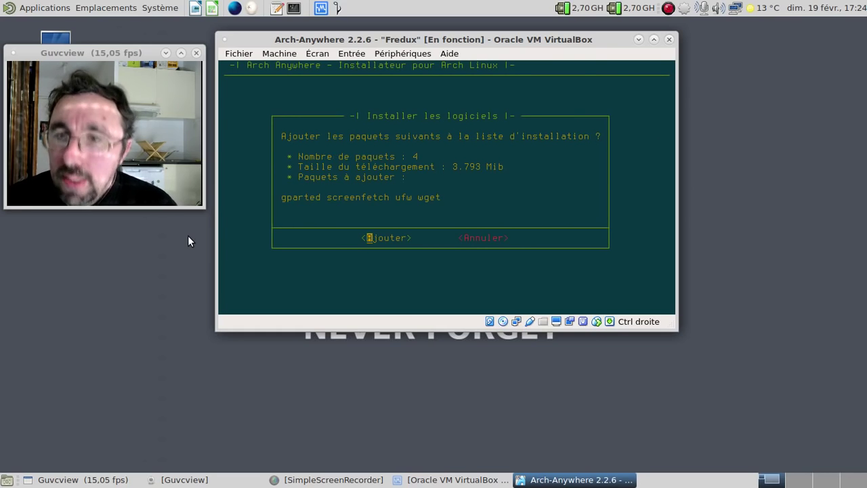
key("Return")
key("Down")
key("Down")
key("Down")
key("Down")
key("Down")
key("Down")
key("Down")
key("Down")
key("Down")
key("Down")
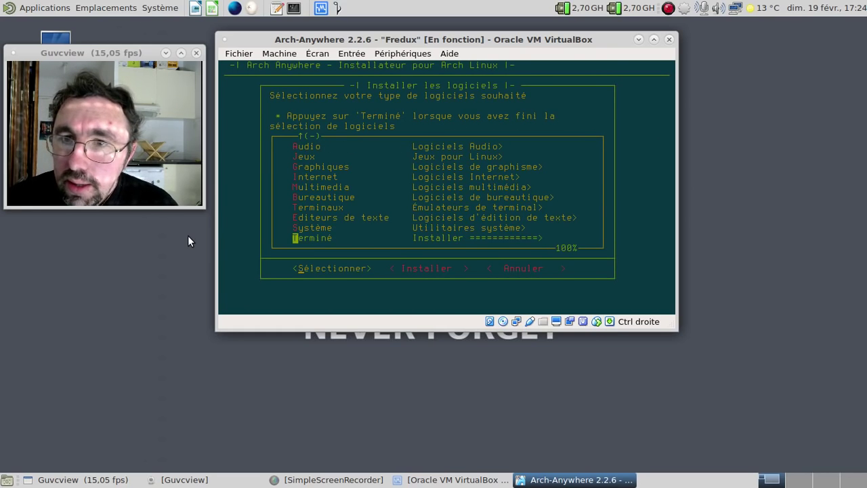
key("Return")
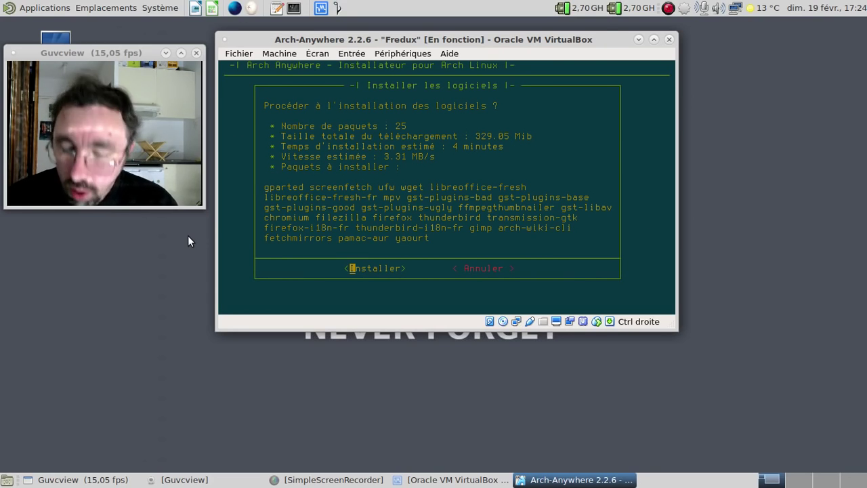
Step: Begin installing the 25 selected packages (329.05 Mib download)
key("Return")
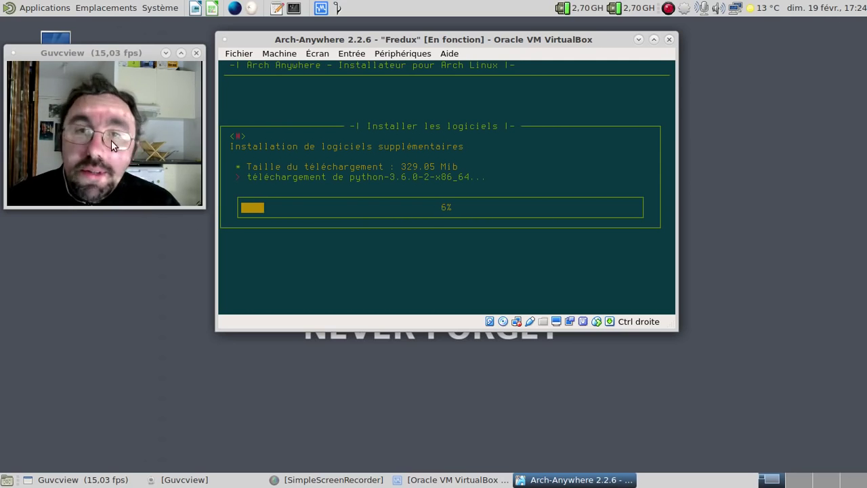
left_click(42, 7)
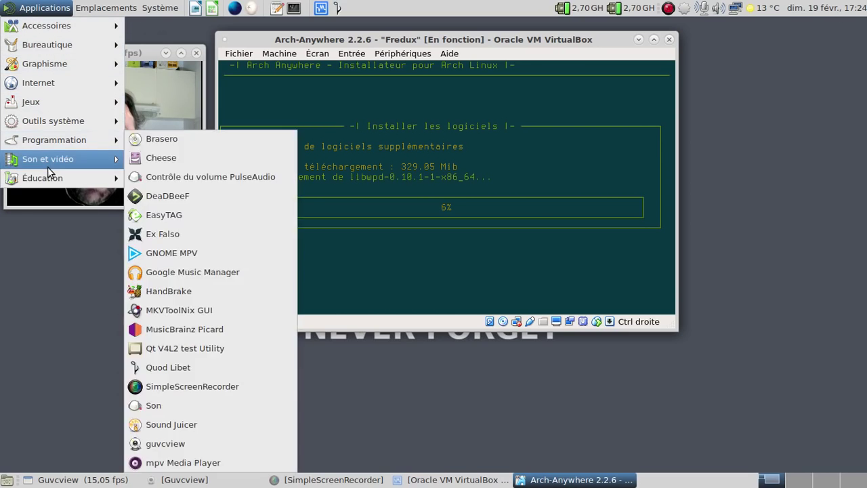
mouse_move(47, 159)
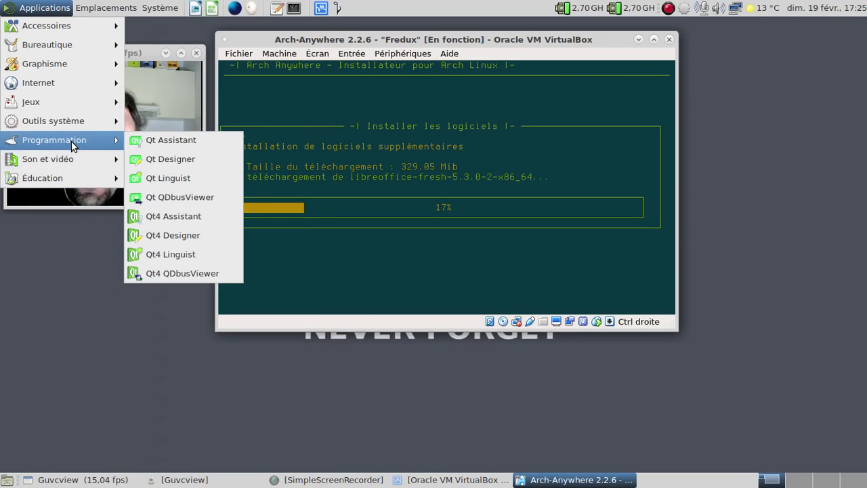
mouse_move(73, 128)
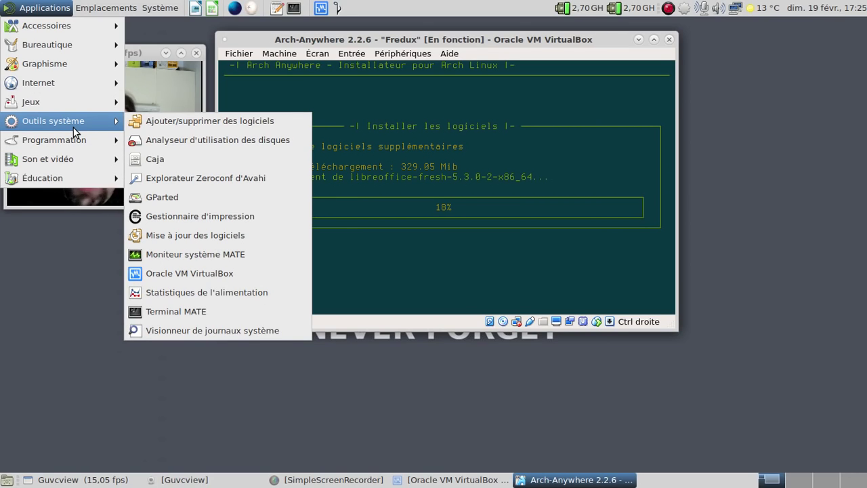
mouse_move(70, 105)
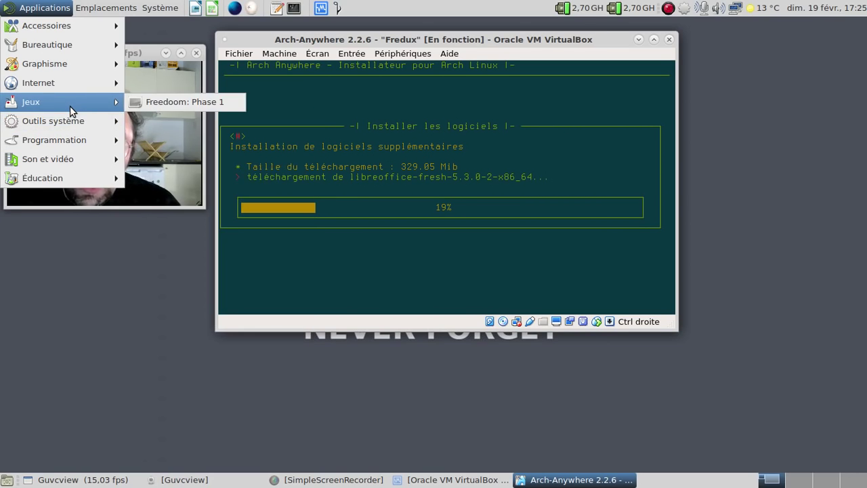
mouse_move(64, 88)
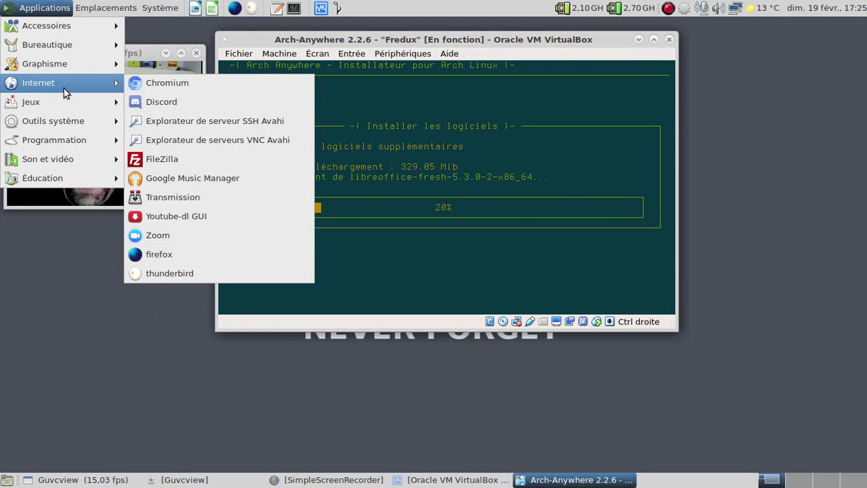
mouse_move(55, 69)
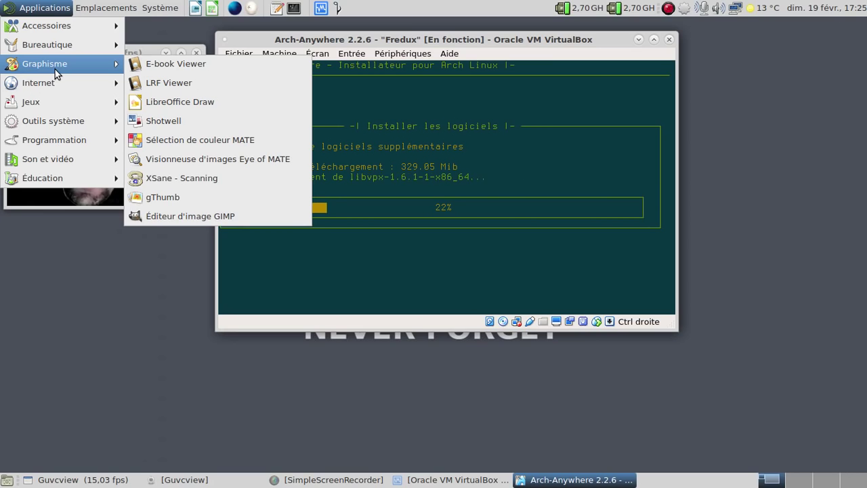
mouse_move(52, 48)
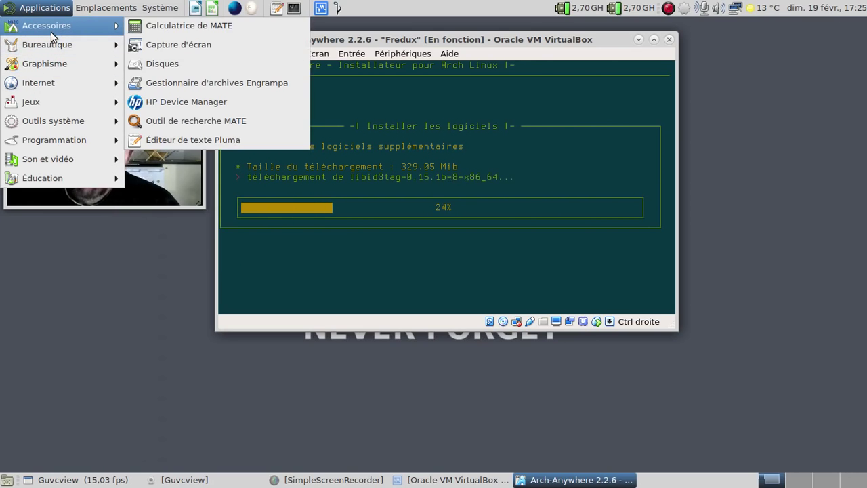
left_click(53, 37)
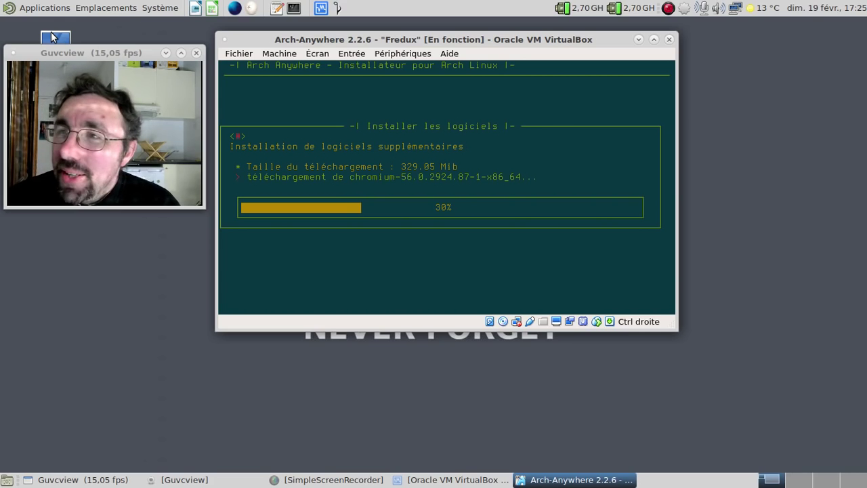
Step: Minimize and restore the VirtualBox window, then launch Pluma from the top panel
left_click(637, 40)
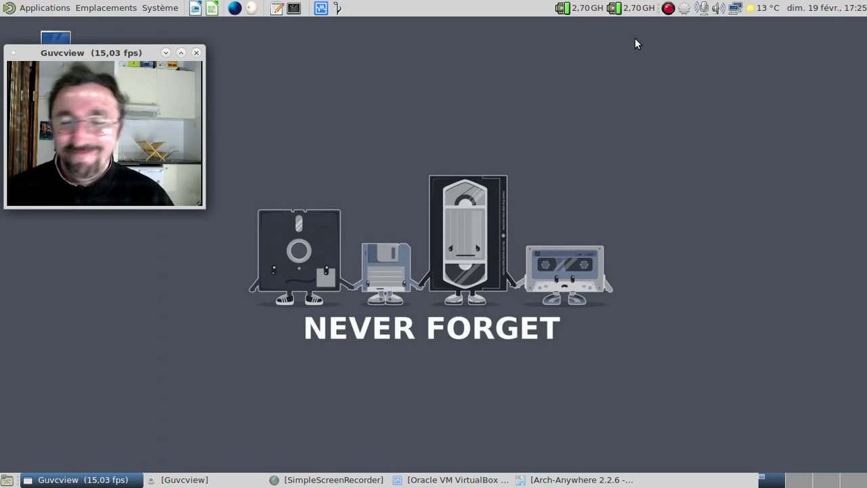
left_click(539, 479)
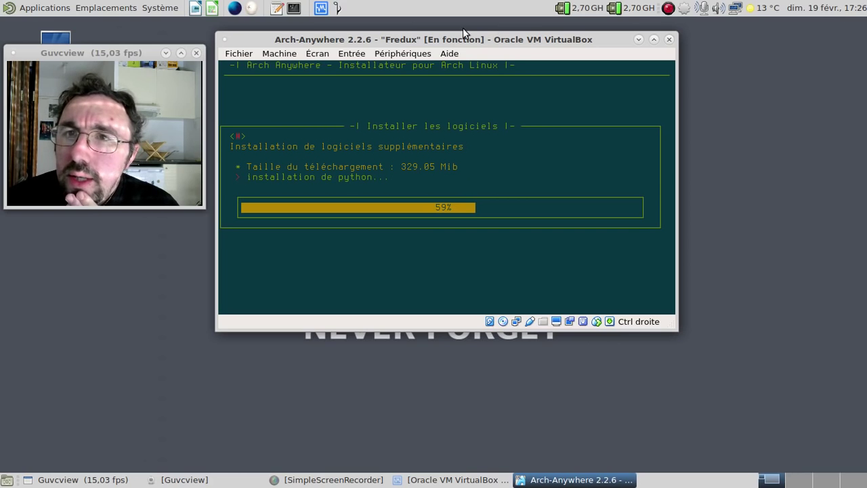
left_click(271, 5)
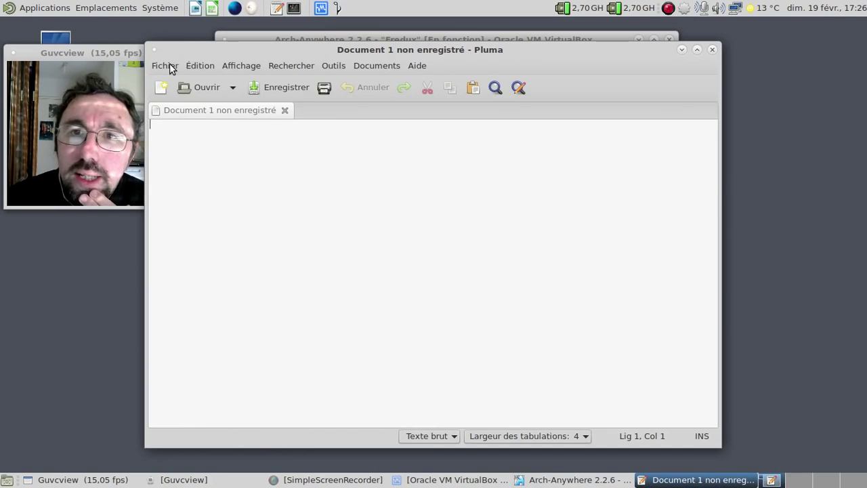
Step: Reopen the unsaved notes, change s'adresse to s'adressent on line 3, save, and minimize Pluma
left_click(170, 65)
left_click(230, 219)
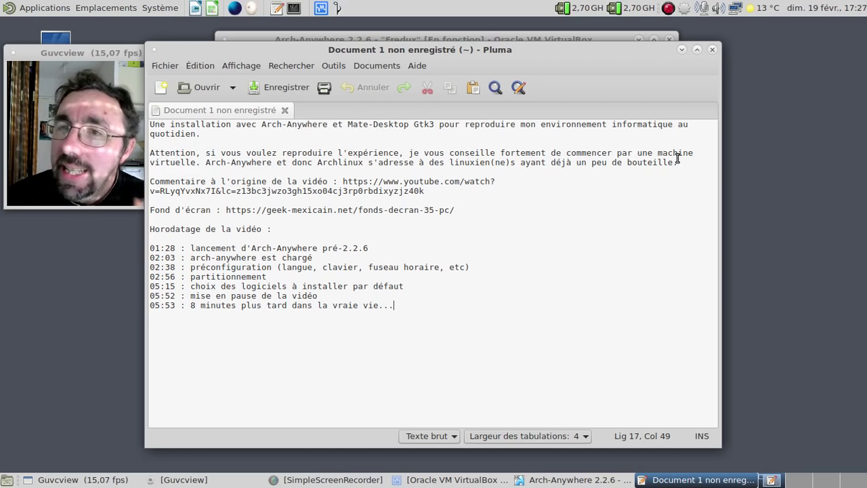
left_click(415, 163)
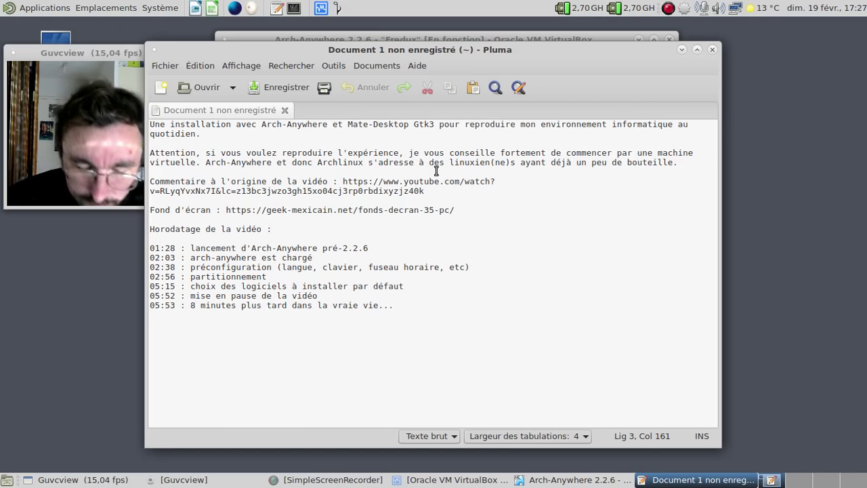
type("nt")
key("ctrl+s")
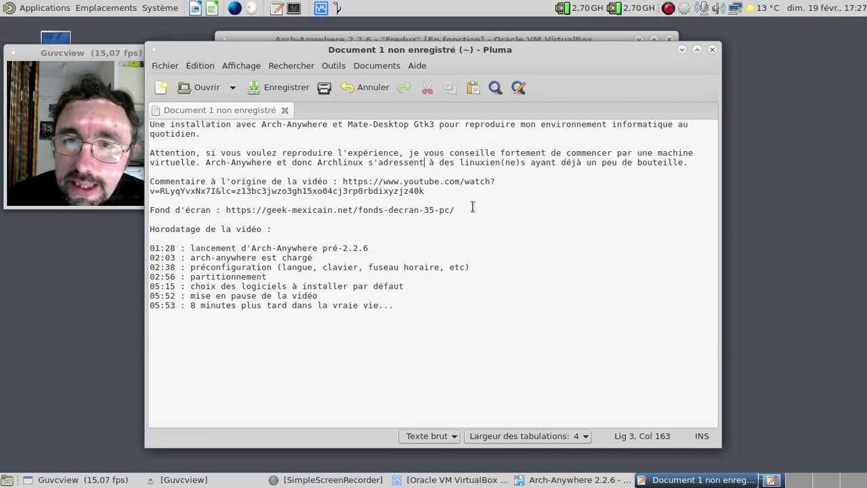
left_click(682, 50)
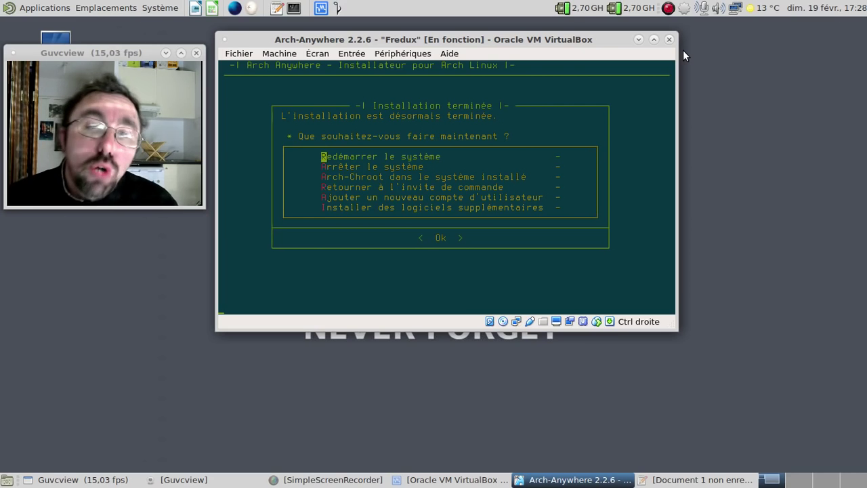
Step: Choose 'Redémarrer le système' and boot the default GRUB entry to the LightDM login
key("Return")
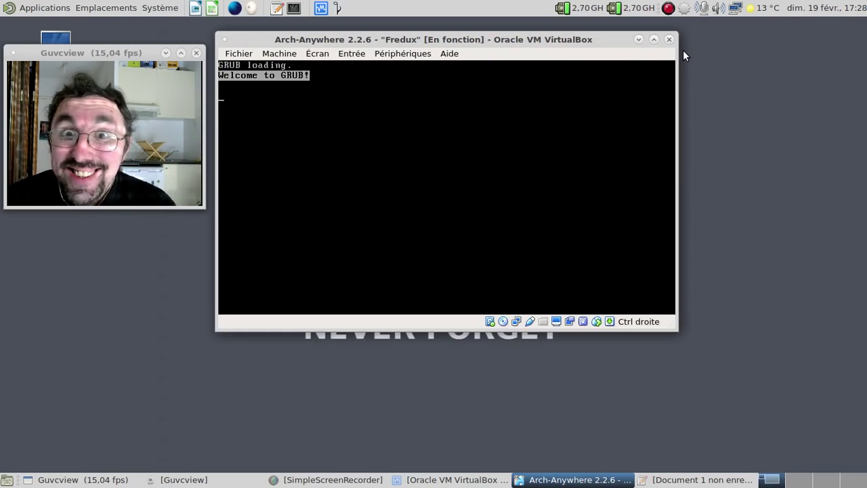
key("Return")
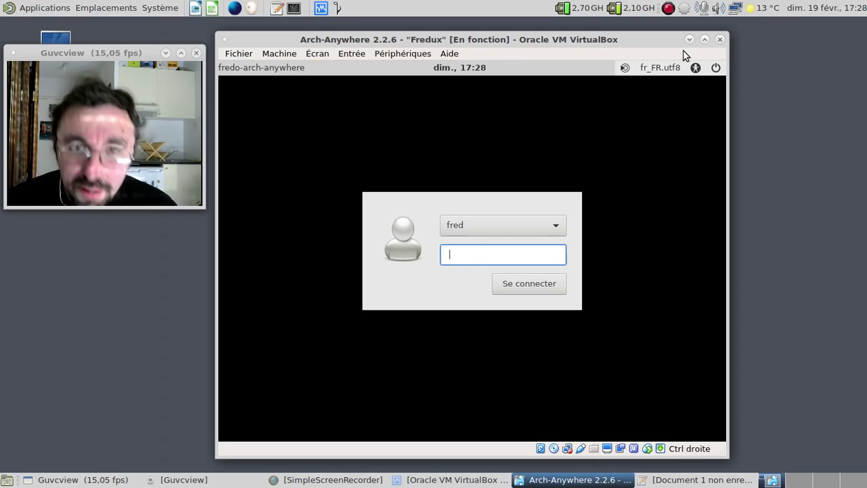
Step: Go full screen, log in with the account password, and untick 'Verrouiller au tableau de bord' on the workspace switcher
key("ctrl+f")
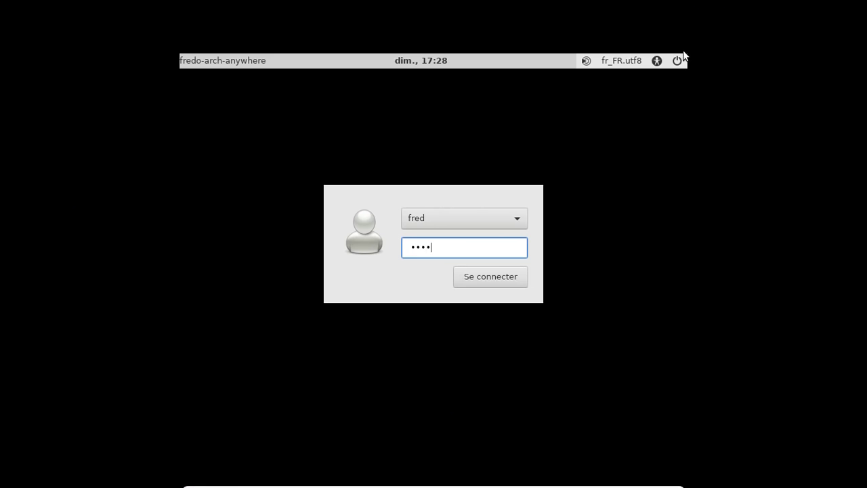
key("Return")
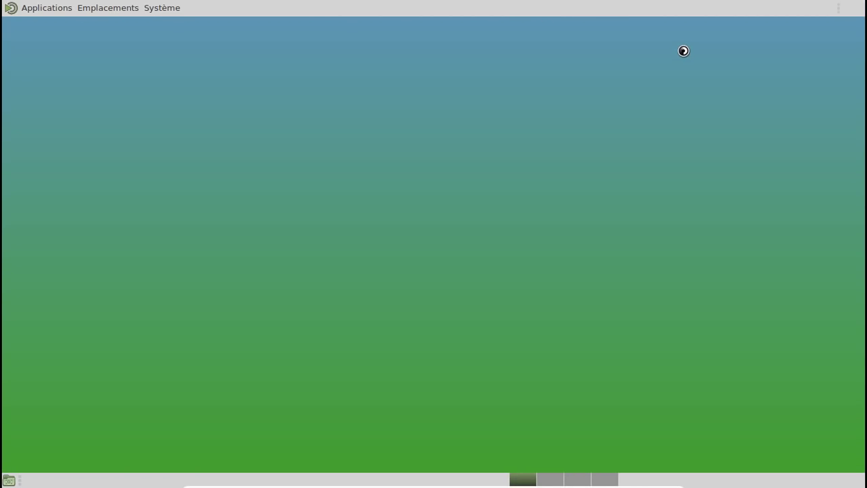
right_click(520, 481)
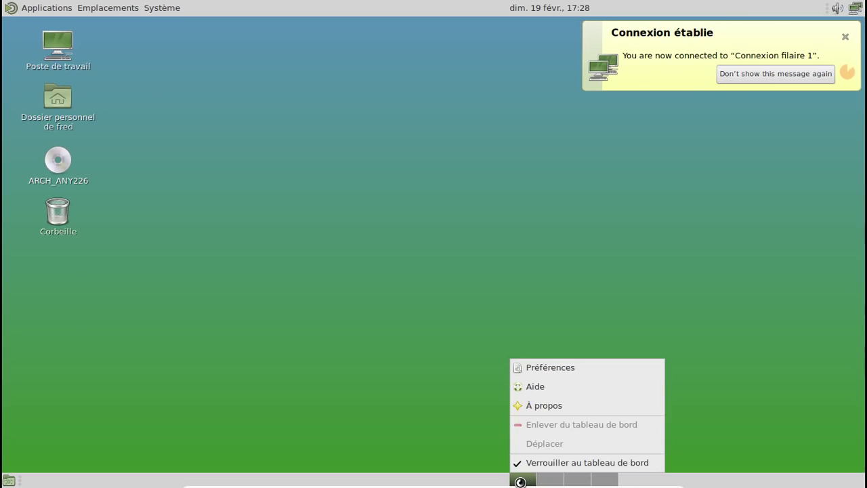
left_click(522, 466)
right_click(519, 480)
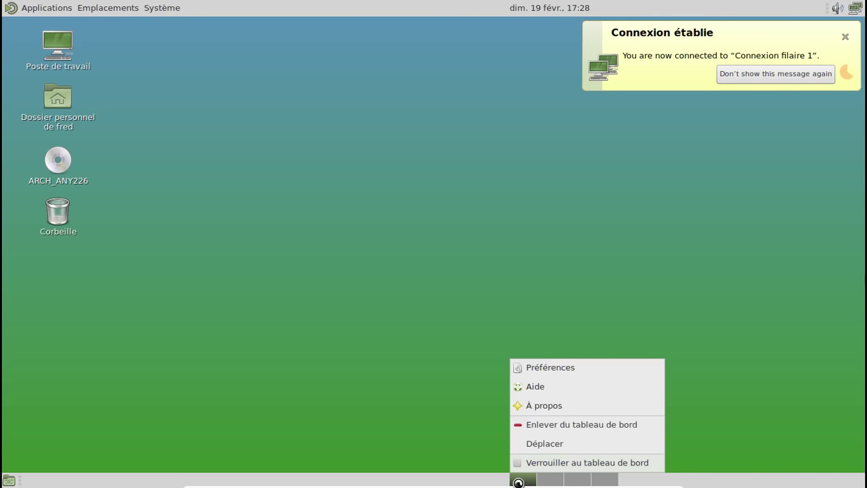
Step: Move the workspace switcher to the panel's right end, lock it there, and begin logging out
left_click(535, 444)
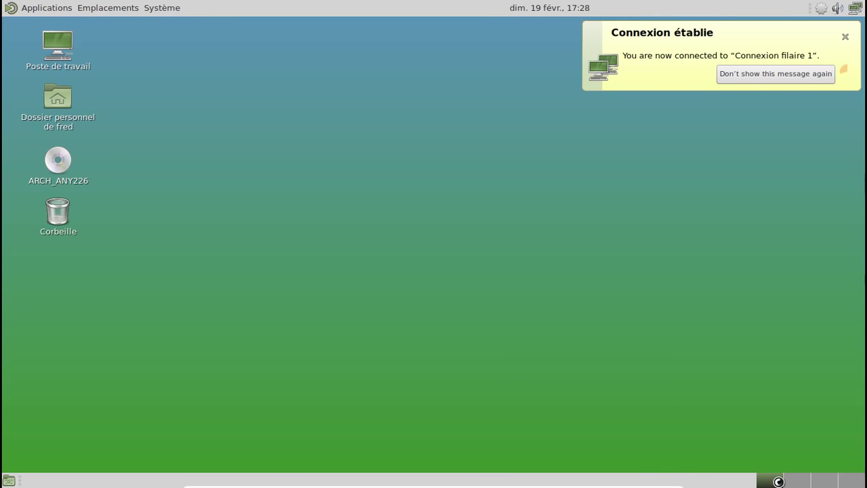
right_click(778, 482)
left_click(763, 462)
left_click(162, 8)
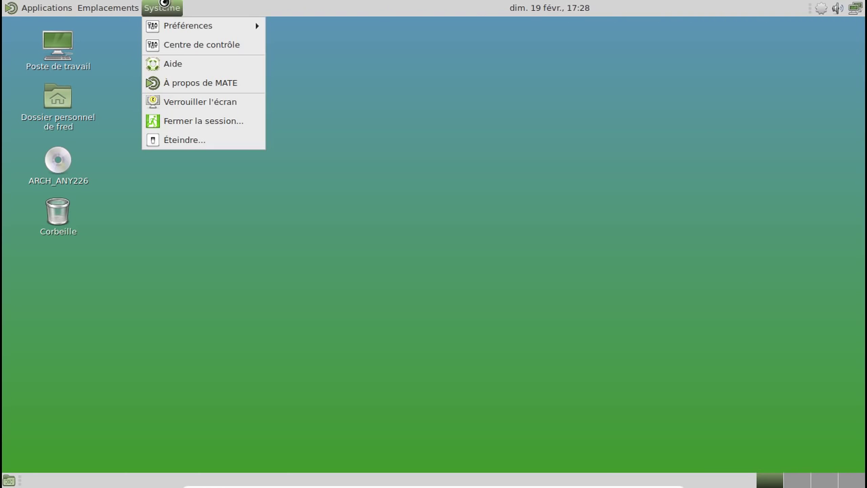
left_click(210, 121)
Step: Log out, log back in with the account password, and check the output volume
left_click(522, 298)
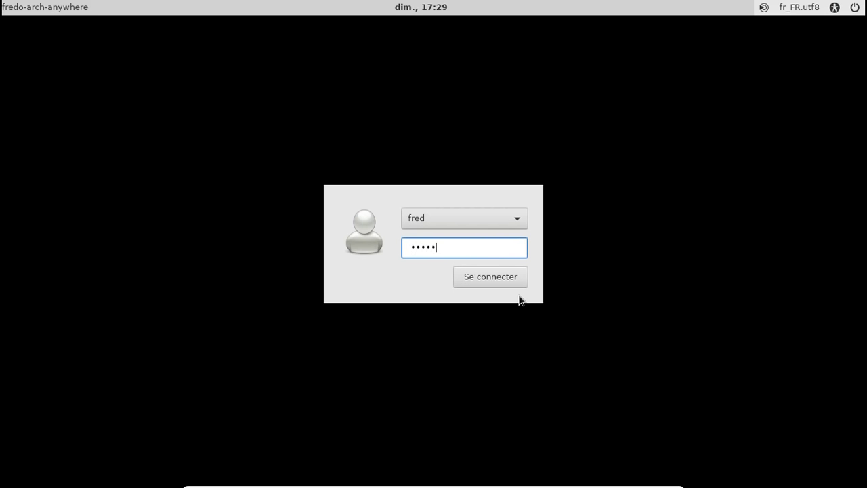
type("***")
key("Return")
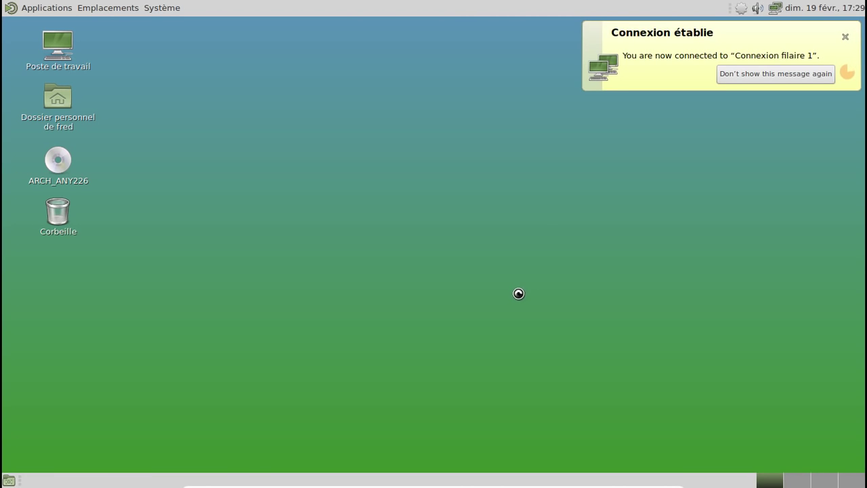
left_click(757, 8)
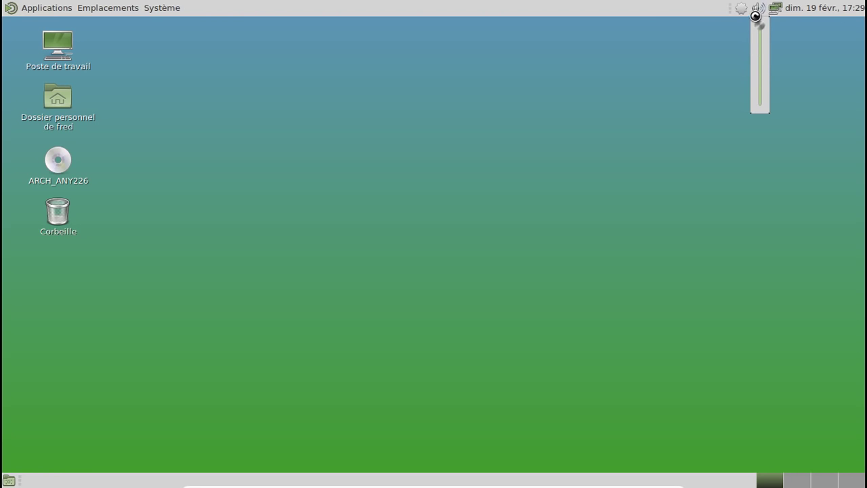
Step: Open Préférences du son from the tray speaker icon
left_click(757, 9)
right_click(757, 8)
left_click(779, 45)
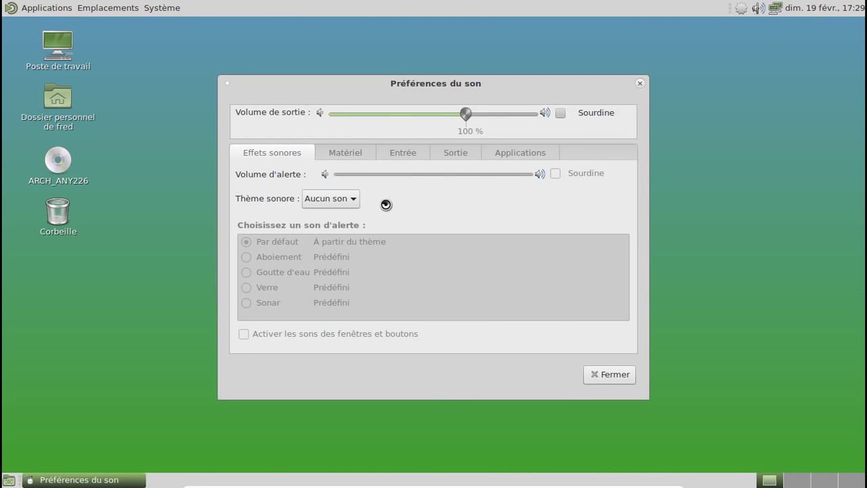
Step: Set Thème sonore to Default, keep its default alert sound, and close the preferences
left_click(350, 201)
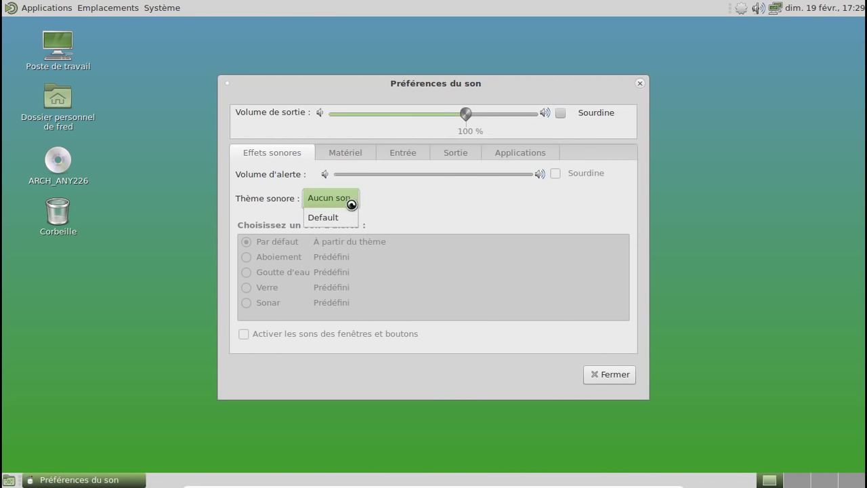
left_click(336, 218)
left_click(284, 257)
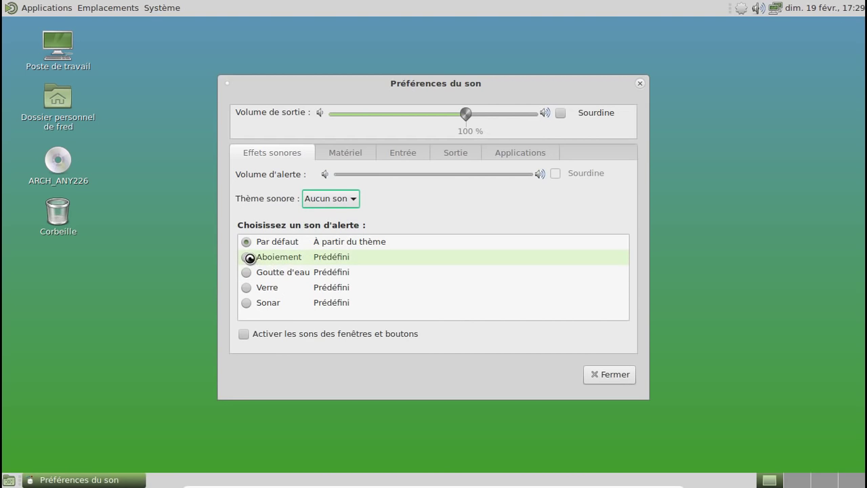
left_click(249, 257)
left_click(245, 273)
left_click(244, 258)
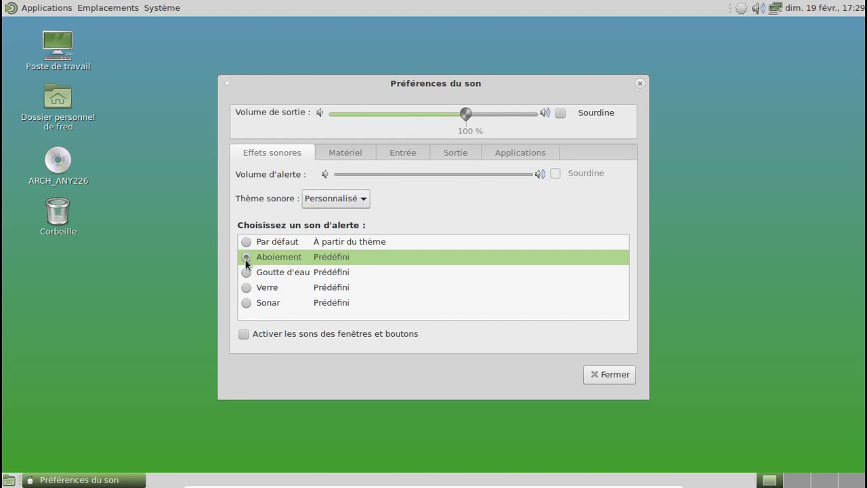
left_click(245, 243)
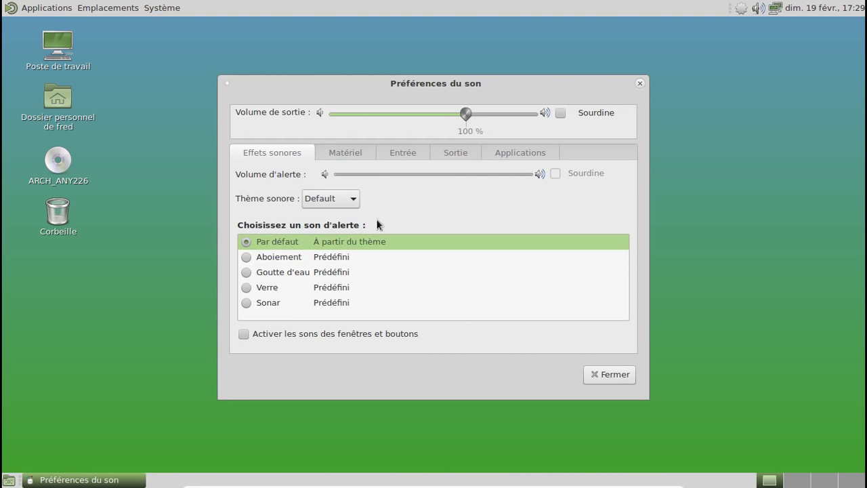
left_click(639, 82)
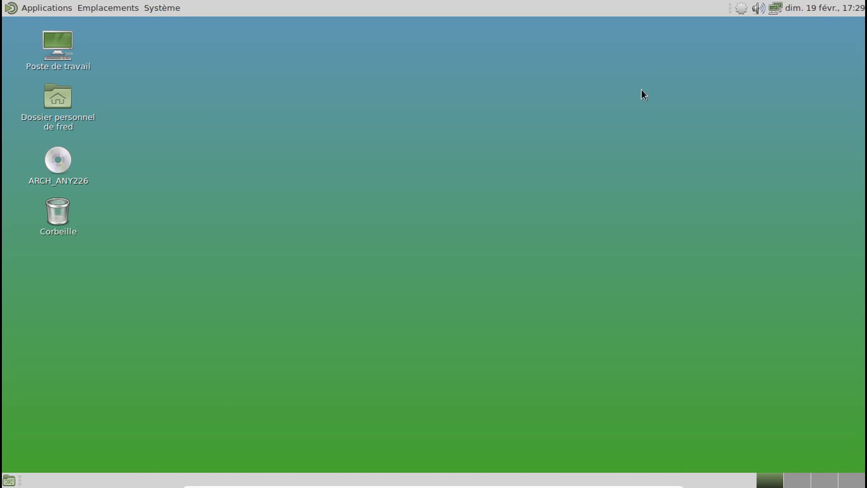
left_click(31, 8)
mouse_move(35, 29)
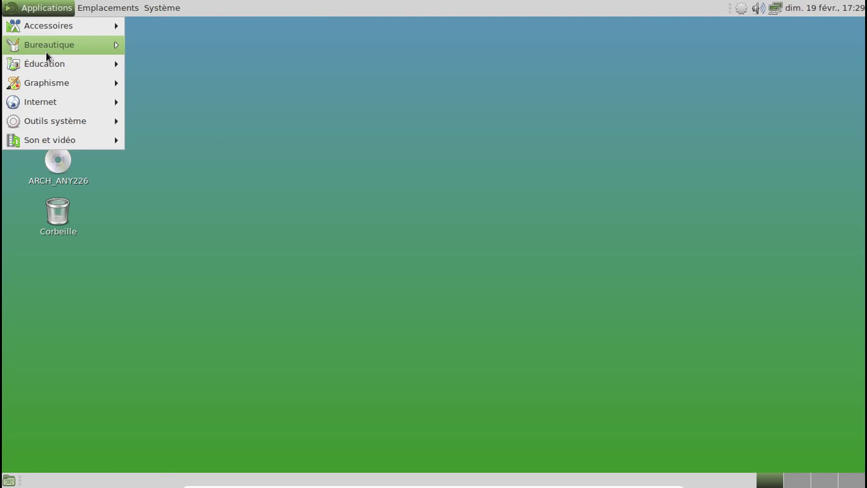
mouse_move(45, 51)
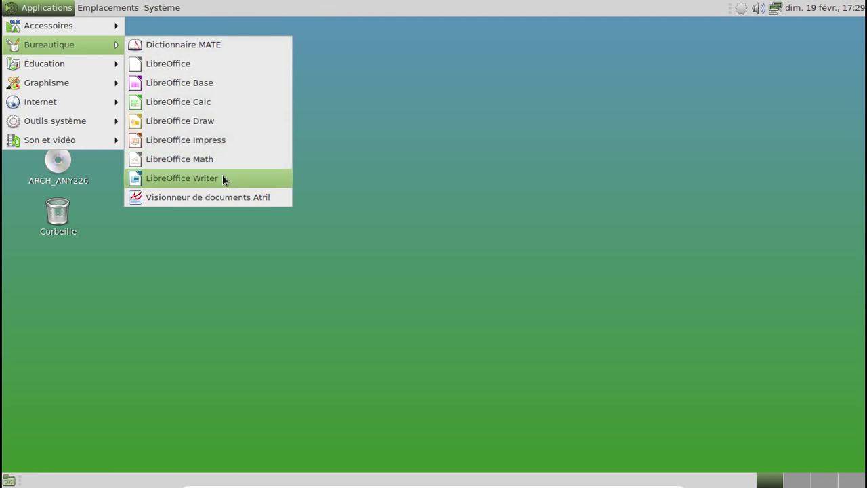
left_click(222, 177)
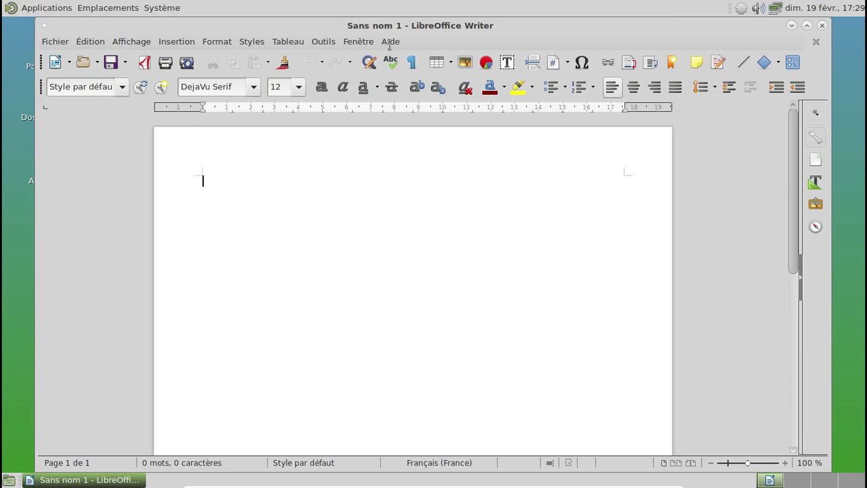
left_click(384, 43)
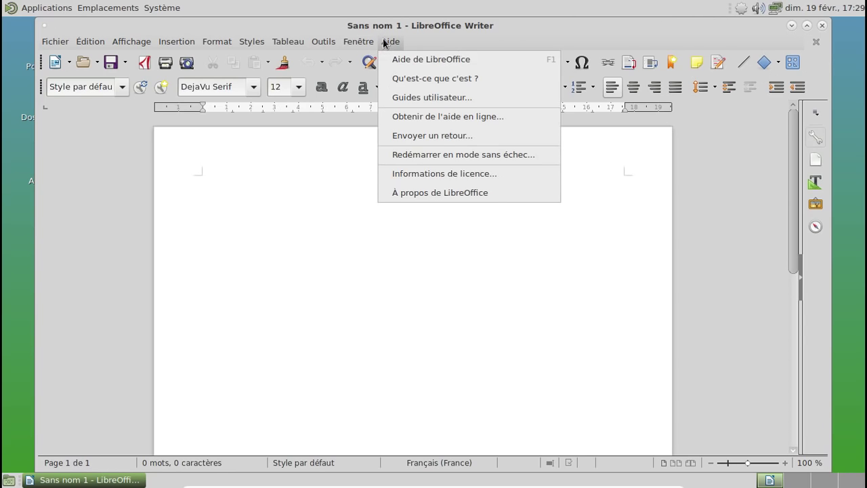
left_click(416, 195)
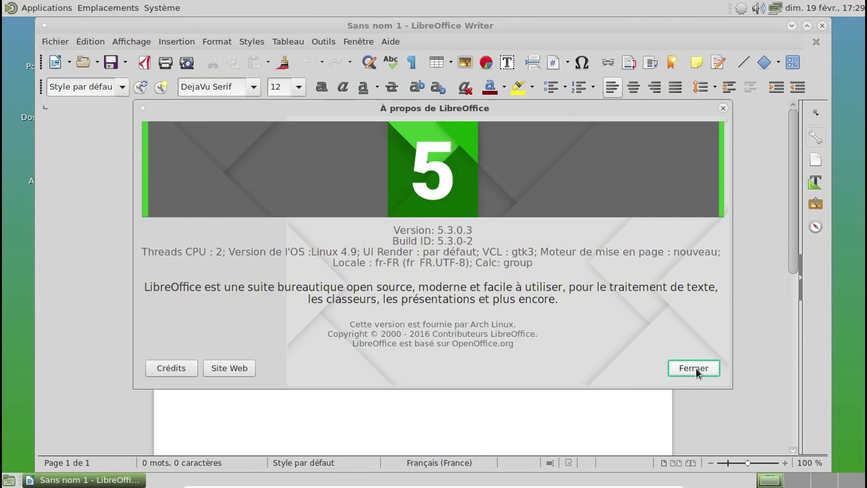
left_click(694, 367)
left_click(822, 25)
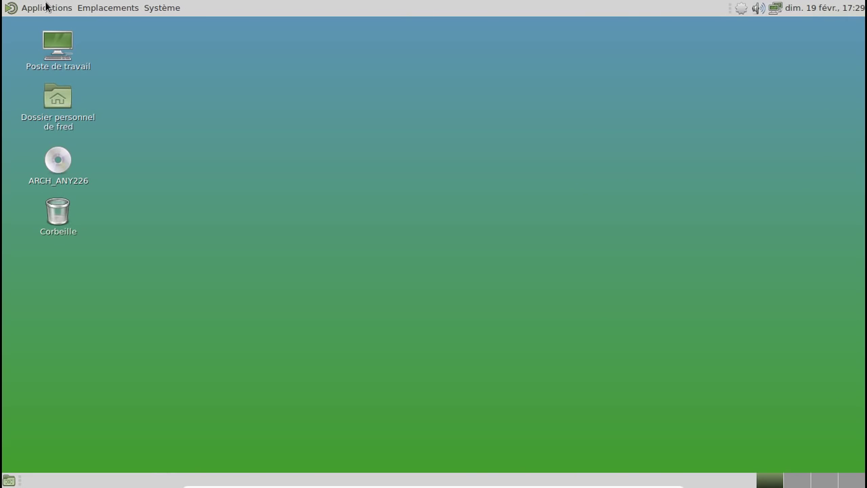
Step: Launch Firefox from Applications > Internet, close its first-run tab, and return to the Pluma notes
left_click(47, 7)
mouse_move(51, 101)
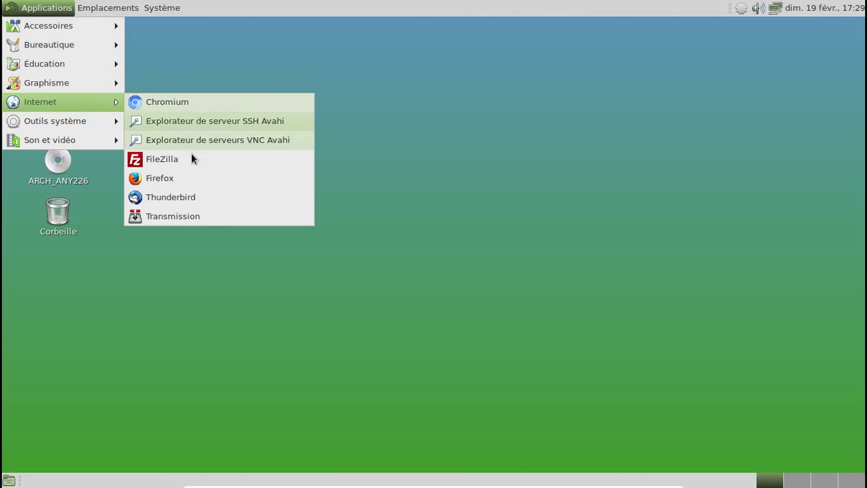
left_click(197, 178)
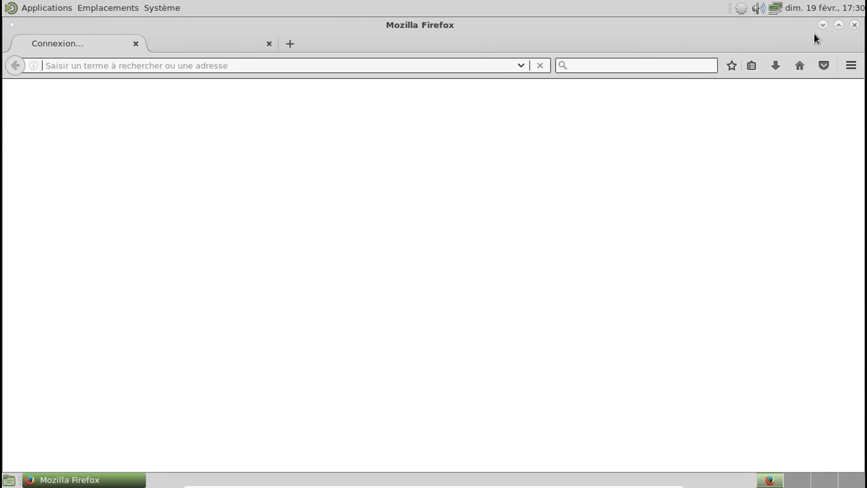
left_click(838, 25)
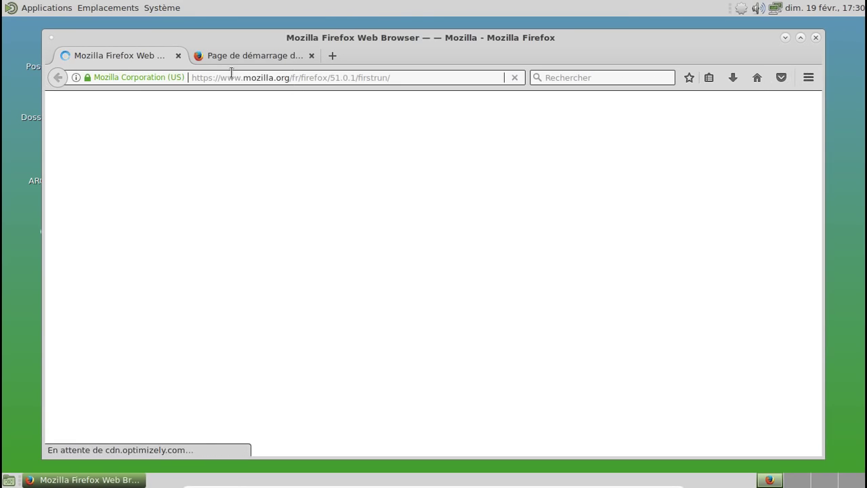
left_click(177, 55)
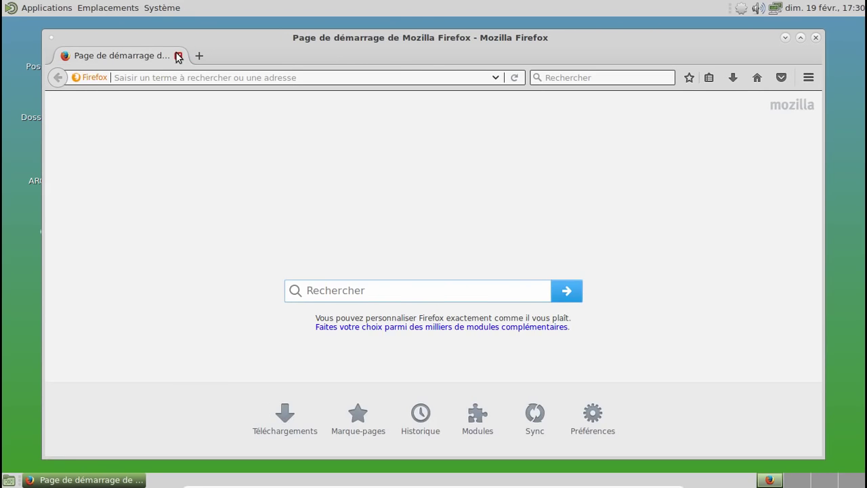
key("Control_R+f")
left_click(589, 478)
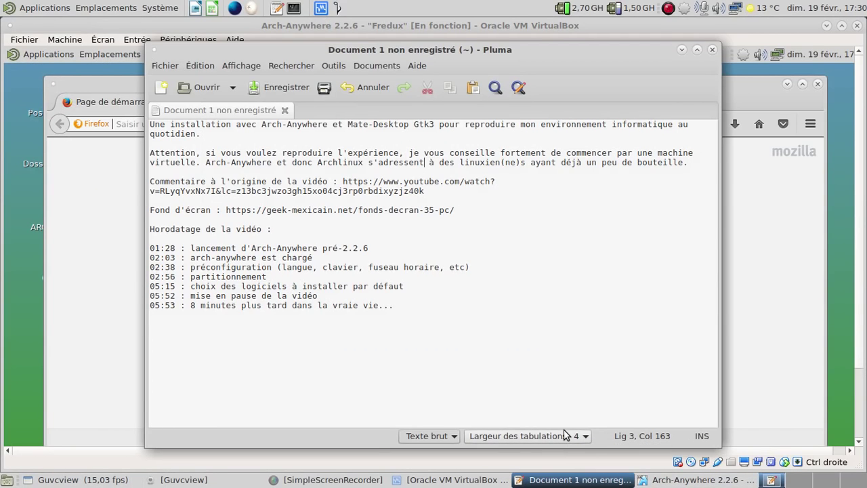
Step: Start typing geek-mexicain.net/ into the Firefox address bar, checking the Pluma notes
left_click(129, 257)
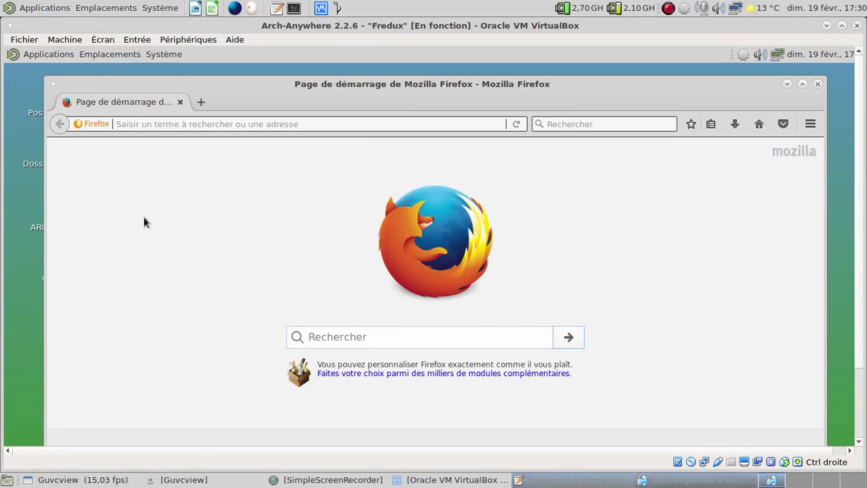
left_click(164, 123)
type("ge")
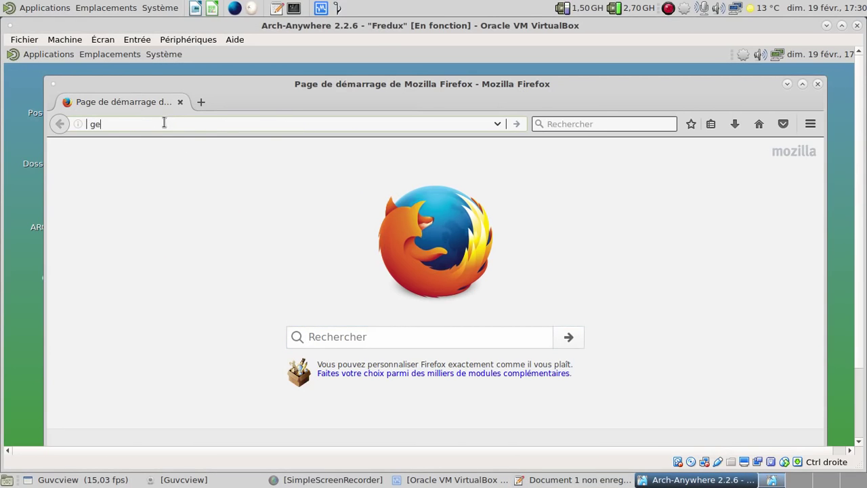
type("ek-mexican")
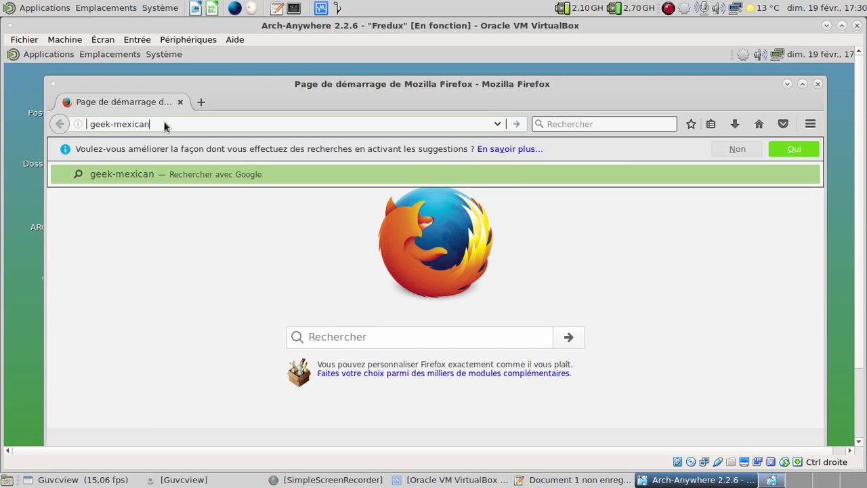
key("BackSpace")
type("in.")
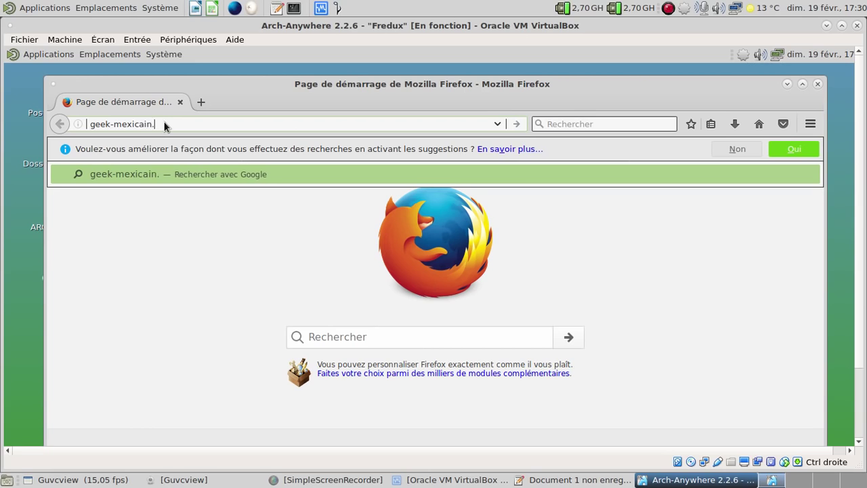
type("net/")
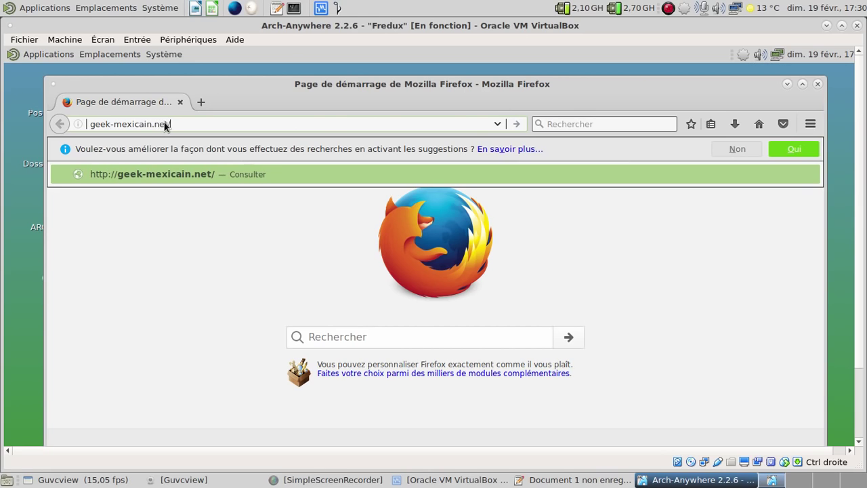
left_click(575, 480)
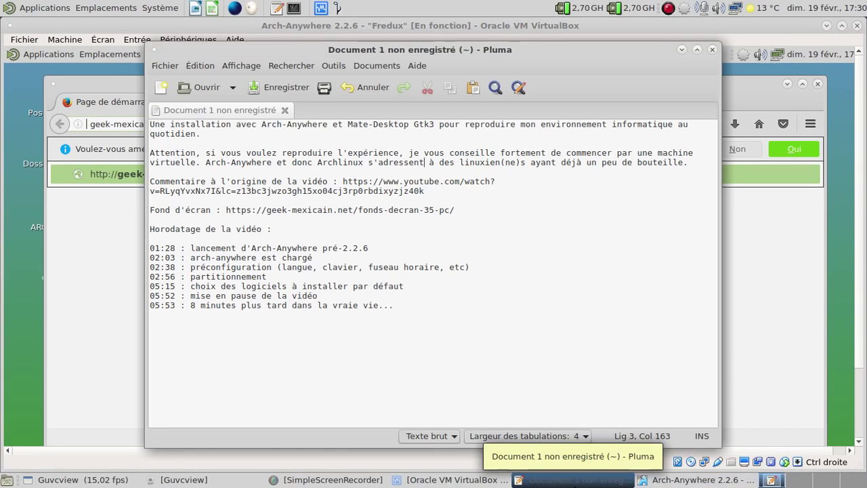
left_click(123, 286)
Step: Complete the address with fonds-decran-35-pc, load it, and make the VM full screen
left_click(172, 124)
type("fo")
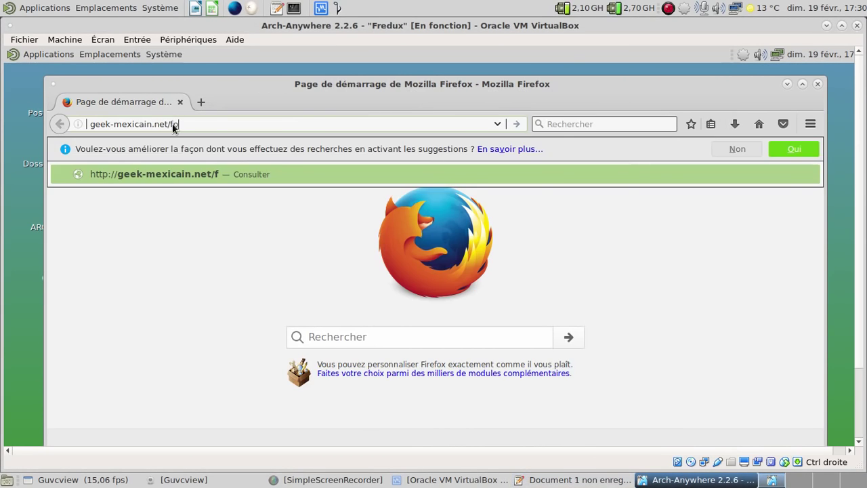
type("nds-decra")
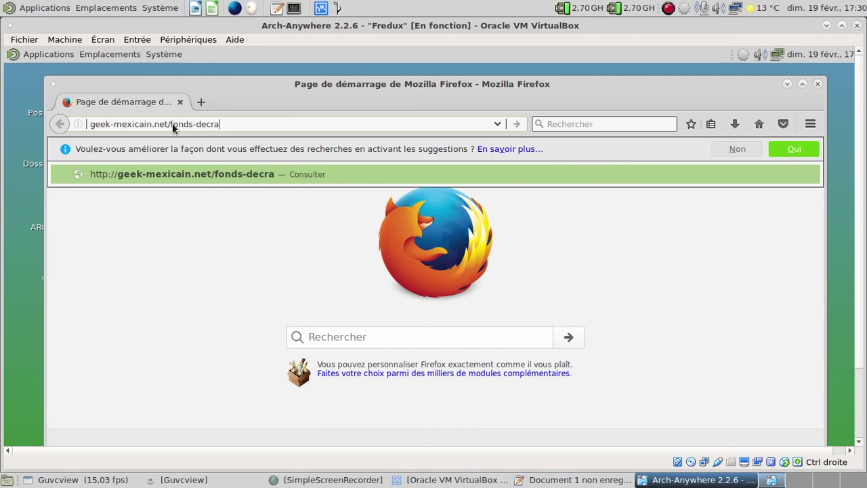
type("n-35")
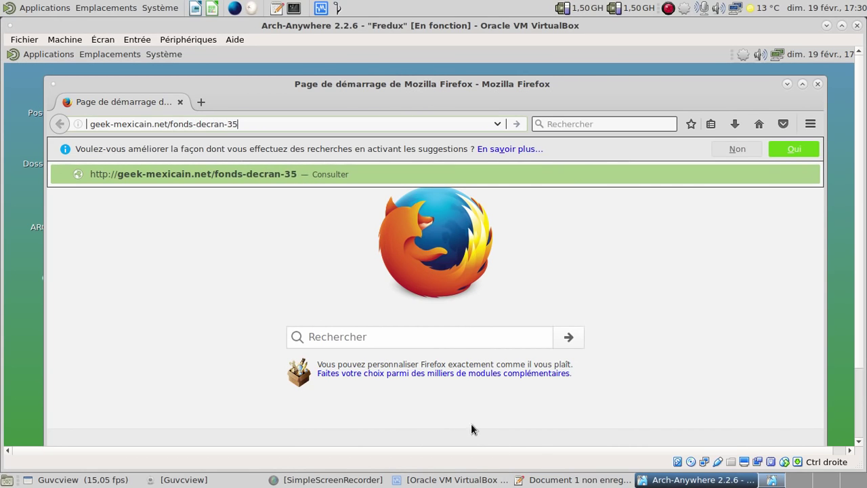
left_click(574, 479)
left_click(574, 479)
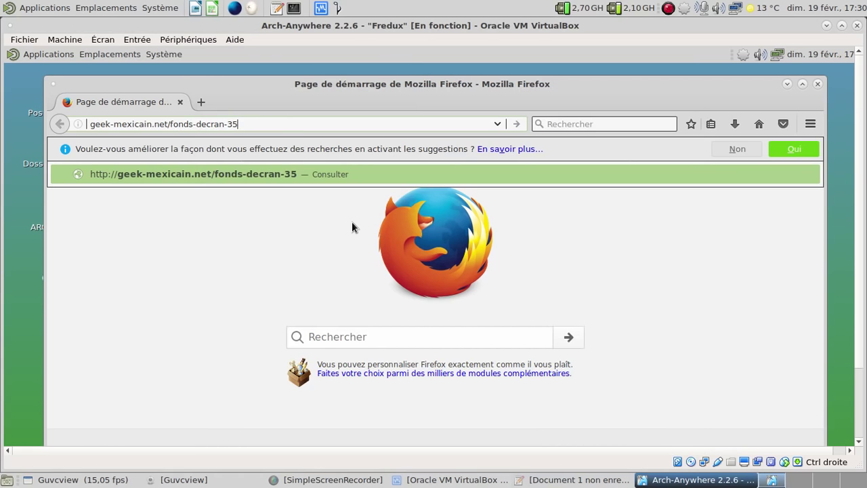
type("-pc")
key("Return")
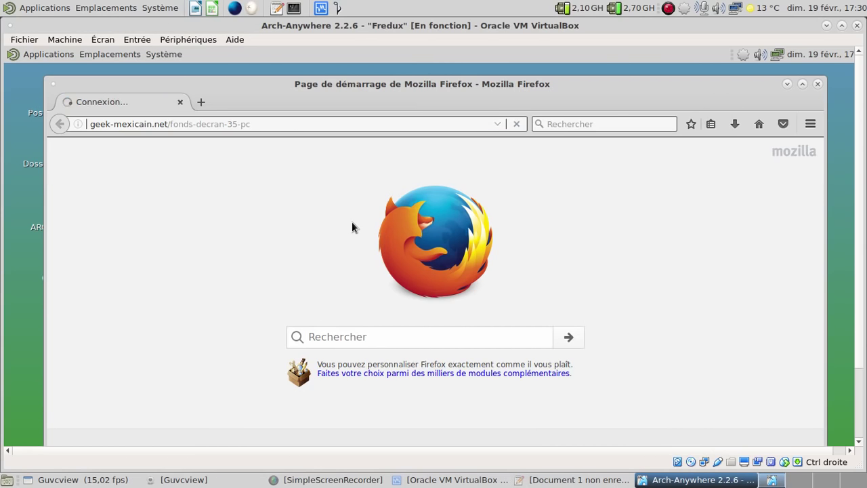
key("ctrl+f")
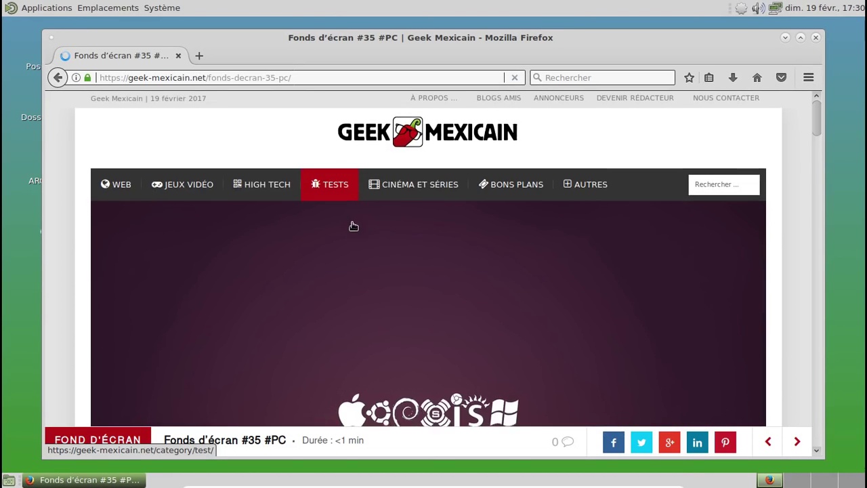
Step: Save the Never Forget wallpaper as geek-mexicain-computer-3.jpg in the Images folder
scroll(353, 226, "down", 10)
scroll(352, 226, "down", 10)
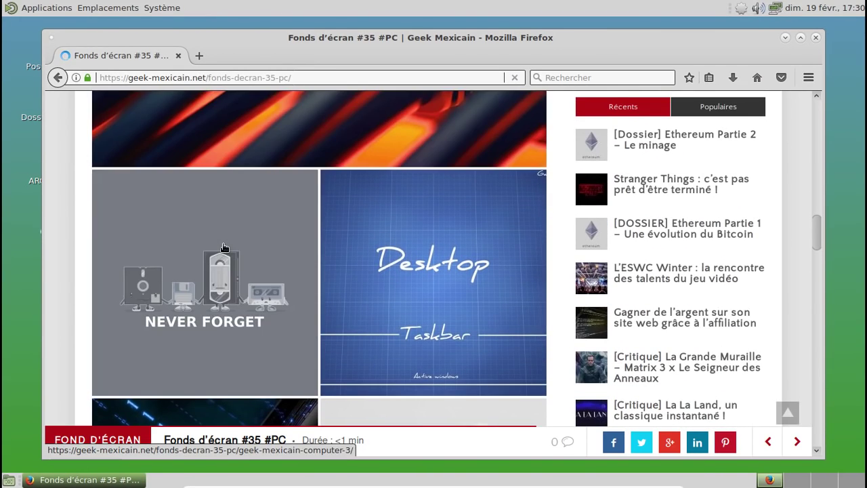
left_click(223, 247)
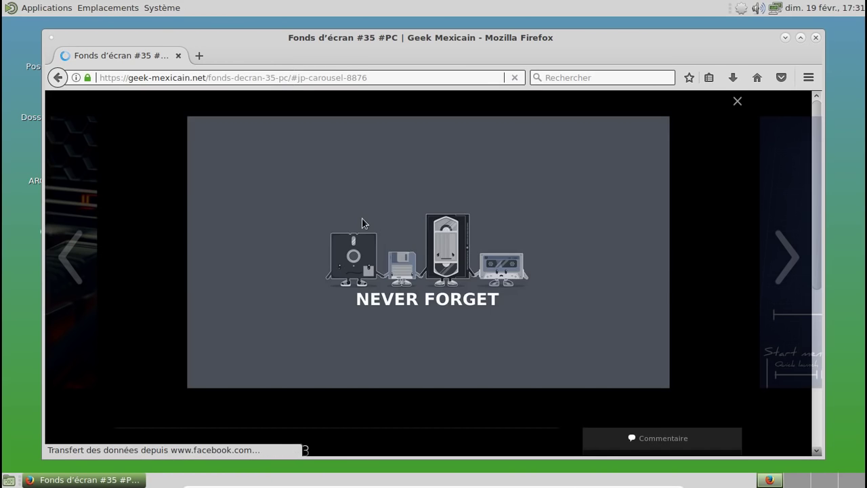
right_click(363, 223)
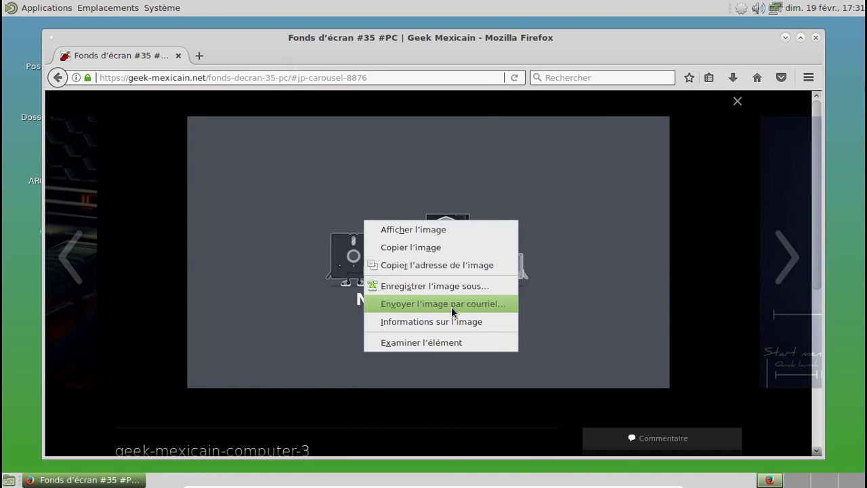
left_click(452, 285)
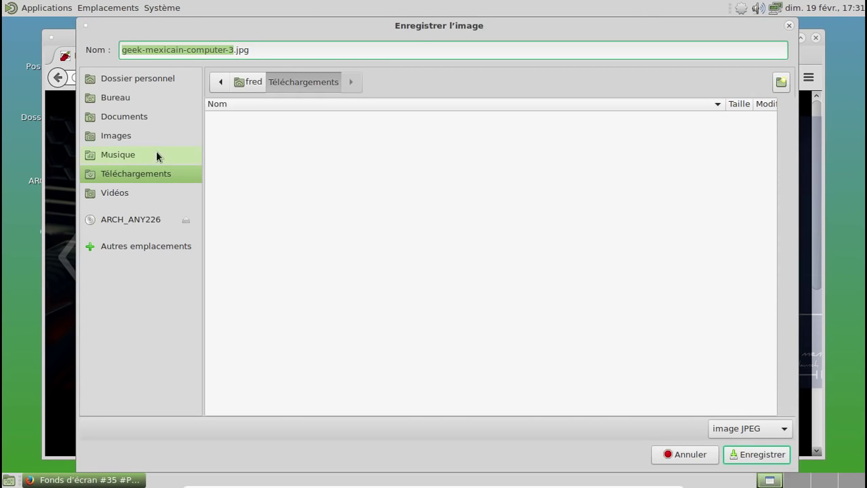
left_click(146, 136)
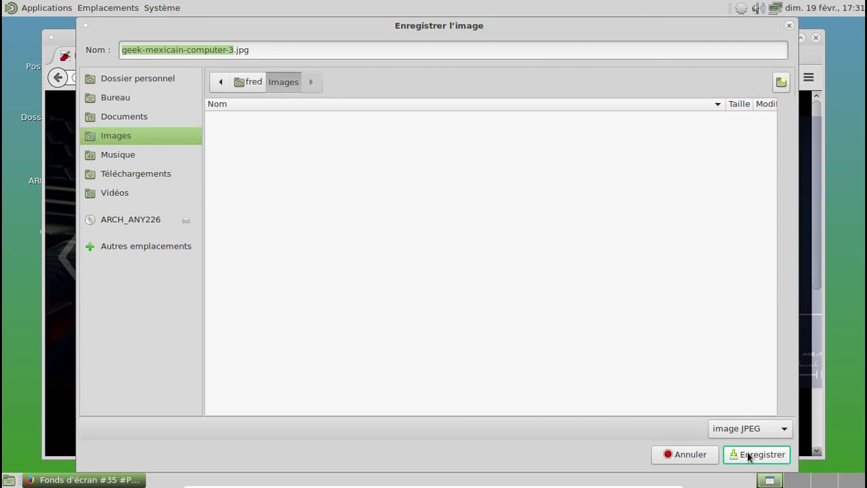
left_click(755, 454)
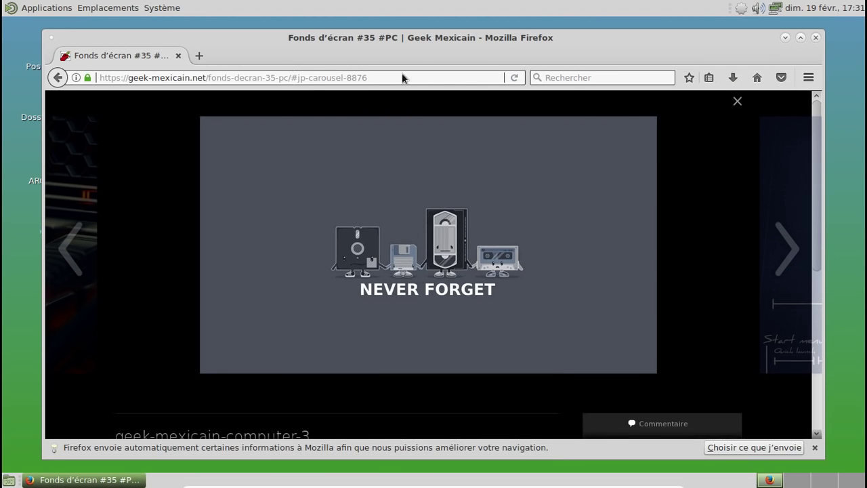
Step: Quit Firefox and open the desktop's Changer l'arrière-plan settings
key("ctrl+q")
right_click(338, 39)
left_click(428, 186)
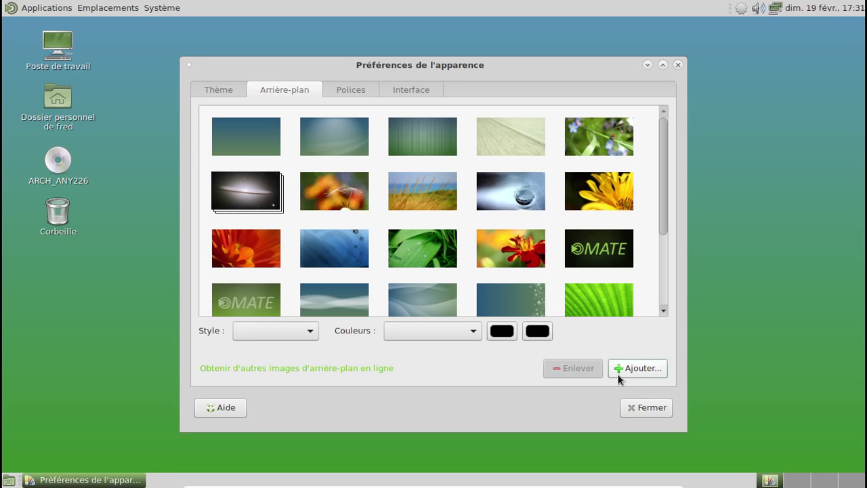
Step: Add geek-mexicain-computer-3.jpg as the desktop wallpaper and view the result
left_click(619, 375)
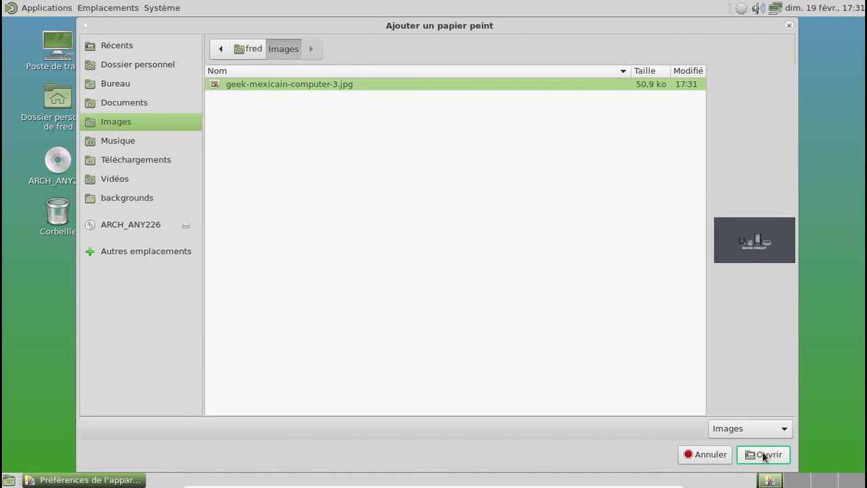
left_click(764, 455)
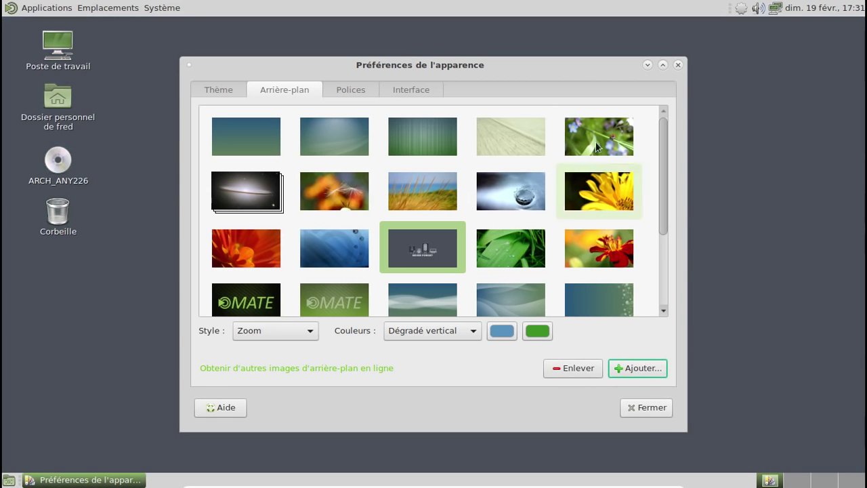
left_click(648, 64)
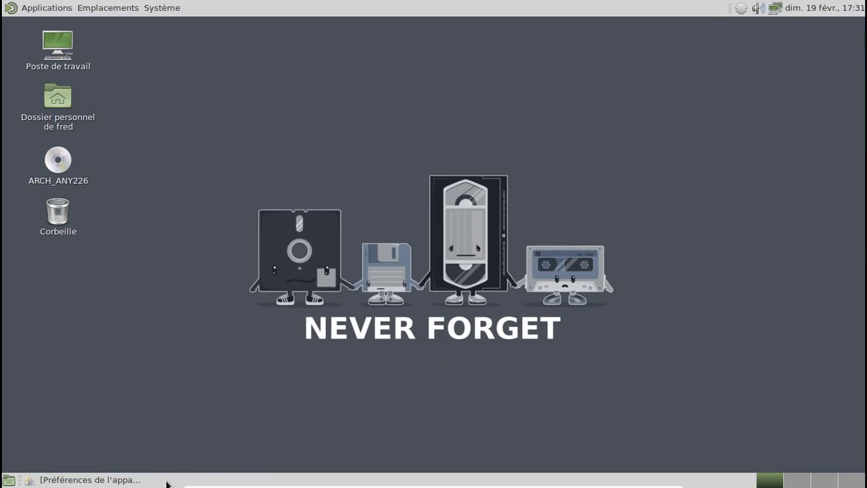
Step: Apply the BlueMenta theme and close Appearance Preferences
left_click(142, 480)
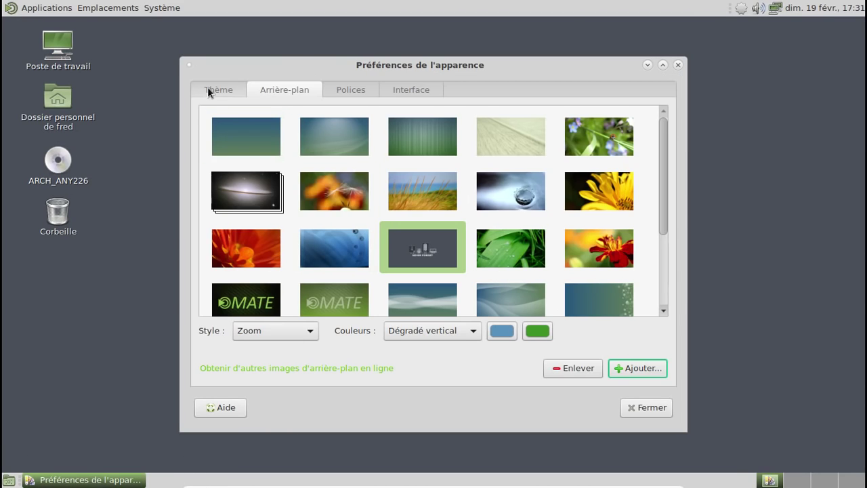
left_click(208, 89)
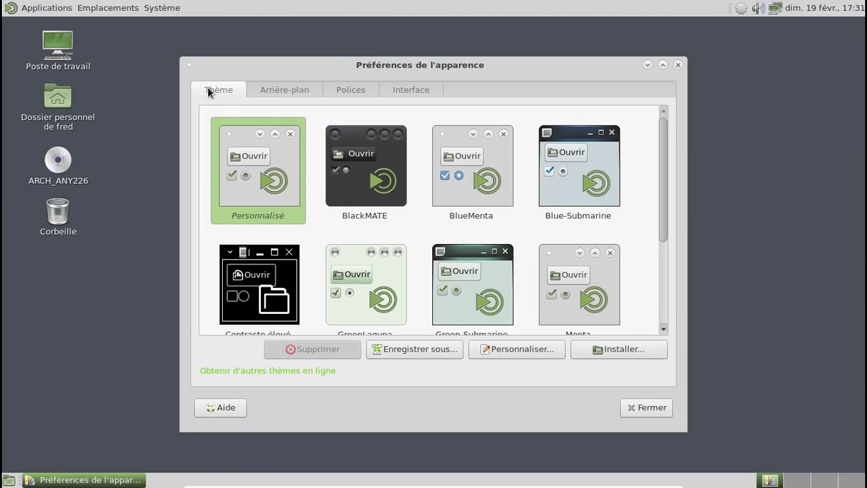
left_click(477, 193)
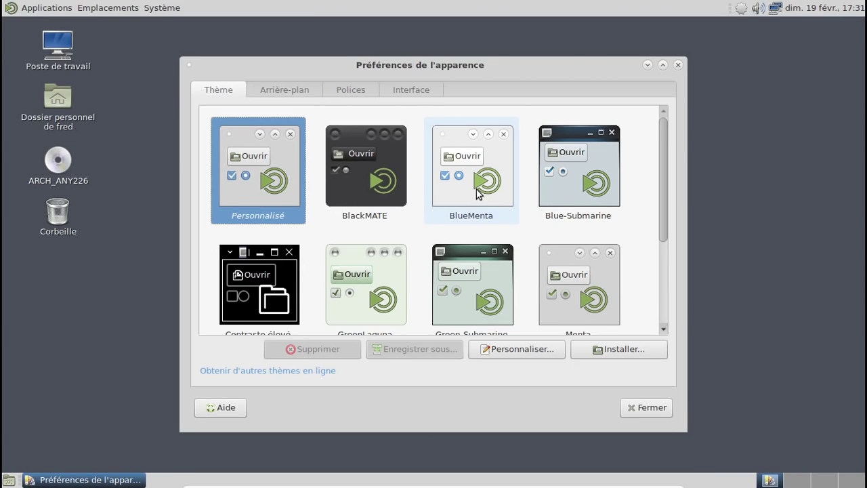
left_click(642, 408)
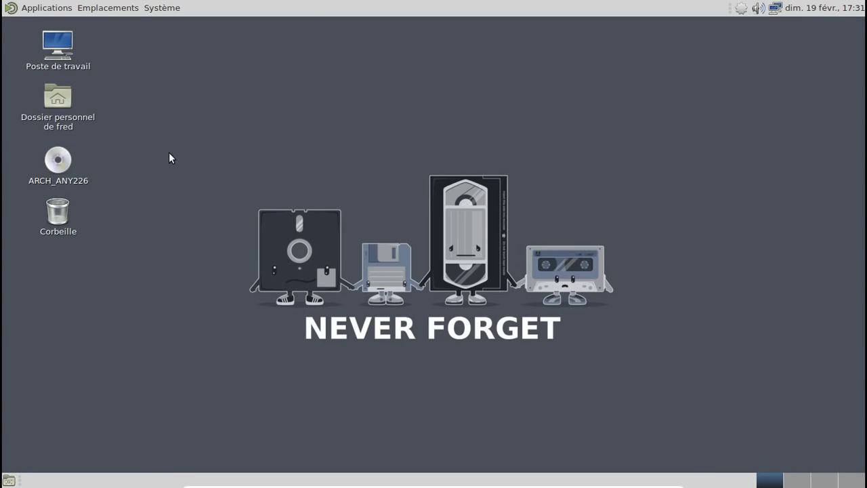
left_click(94, 121)
Step: Open and close the home folder, then launch Pamac from the tray package menu
double_click(94, 120)
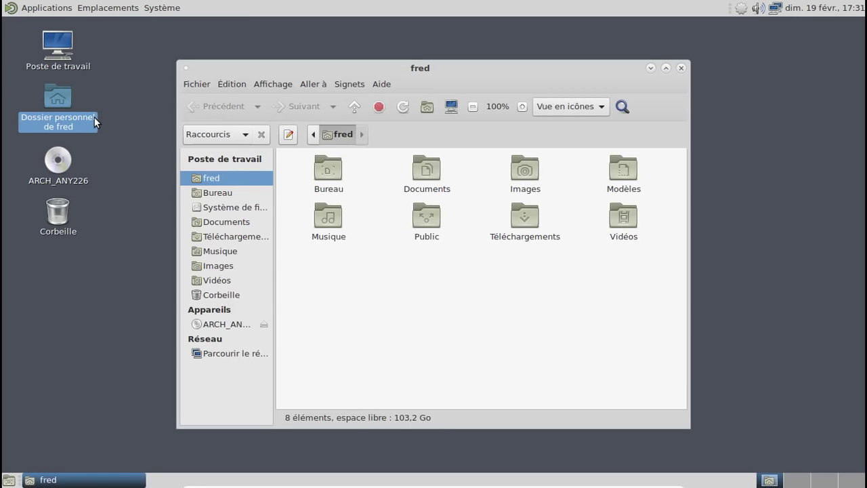
left_click(680, 67)
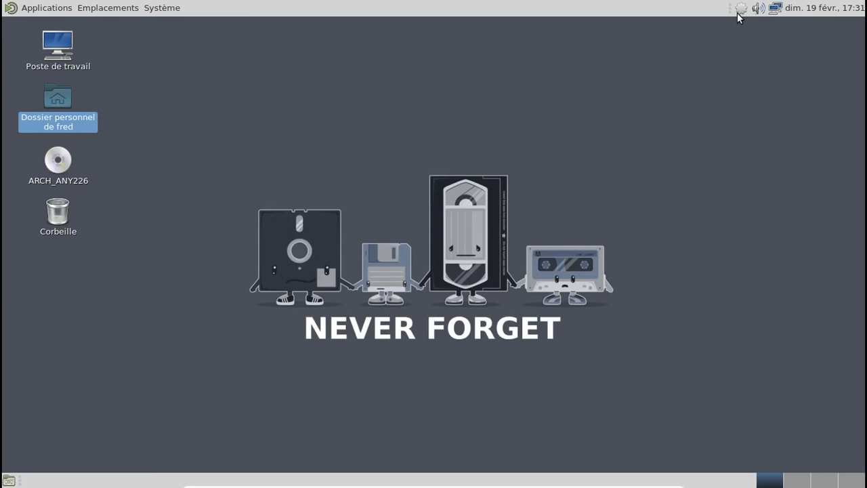
right_click(741, 8)
left_click(711, 43)
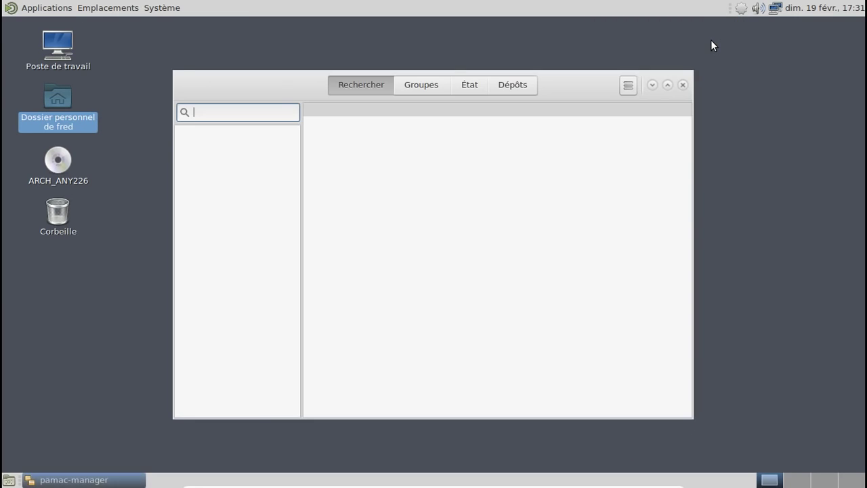
left_click(470, 85)
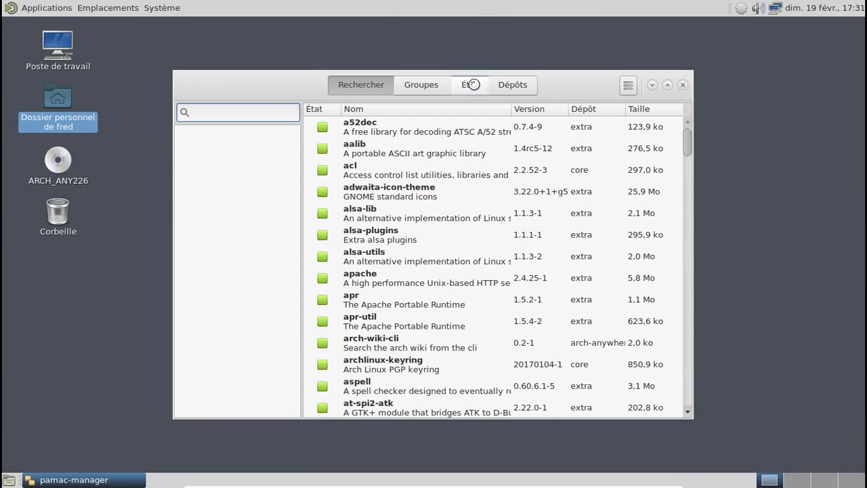
left_click(359, 85)
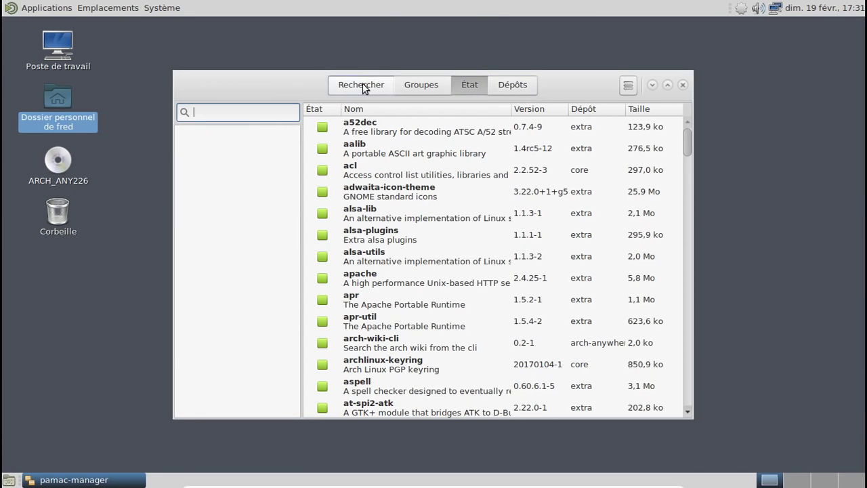
Step: In Pamac Préférences, authenticate with the password and switch on 'Activer le support d'AUR'
left_click(627, 86)
left_click(616, 182)
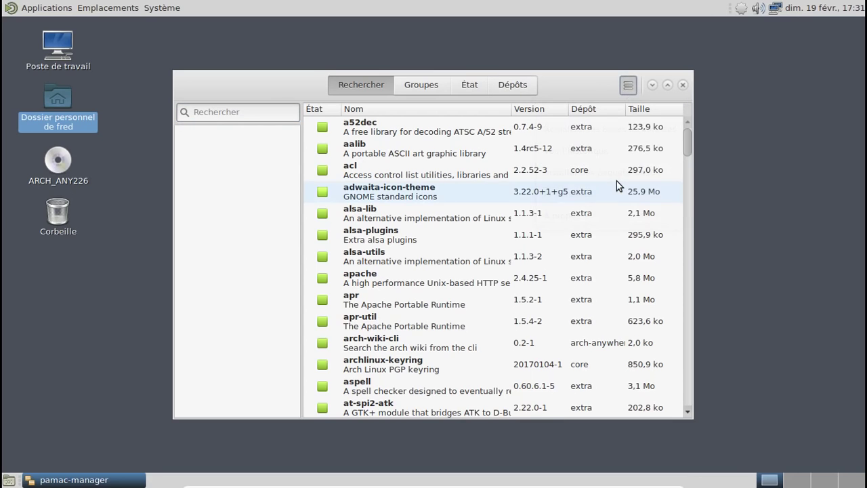
type("*********")
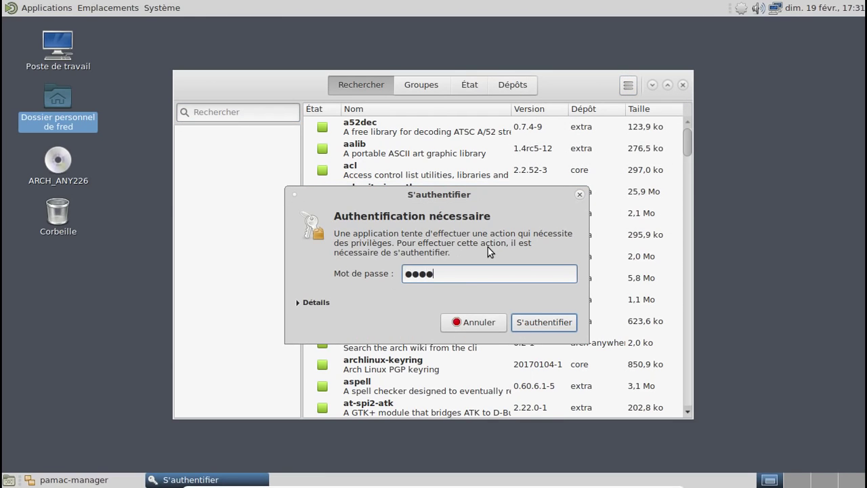
key("Return")
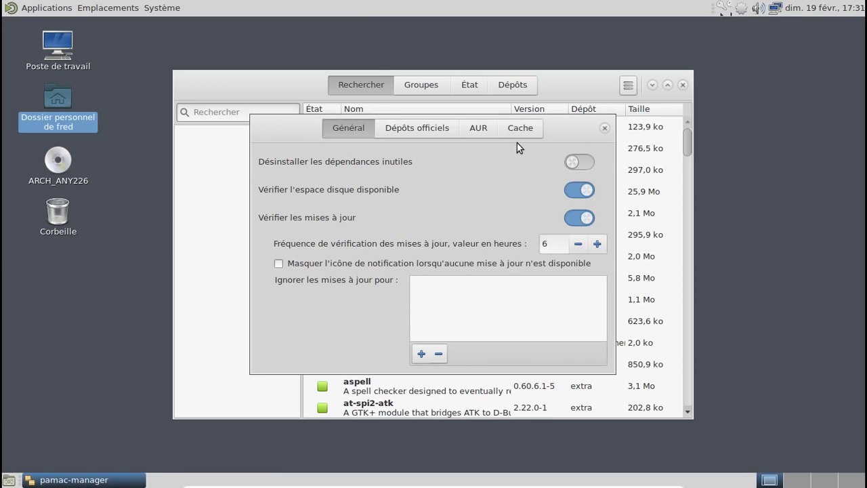
left_click(479, 128)
left_click(579, 191)
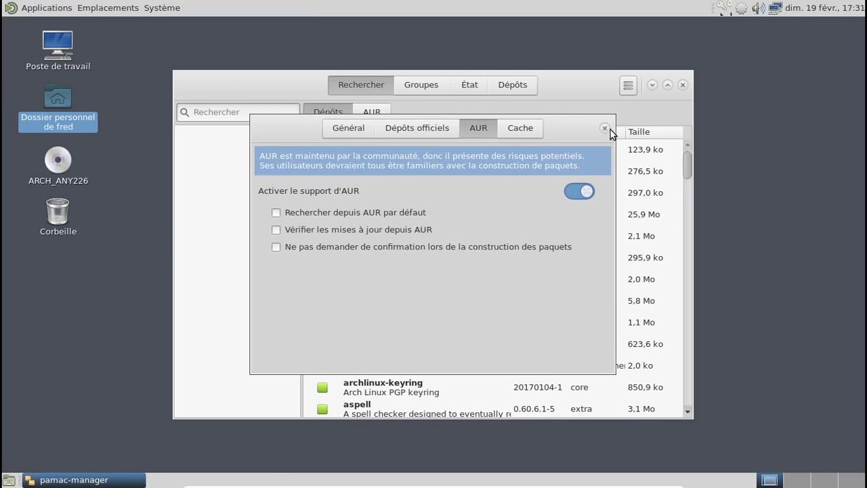
left_click(604, 127)
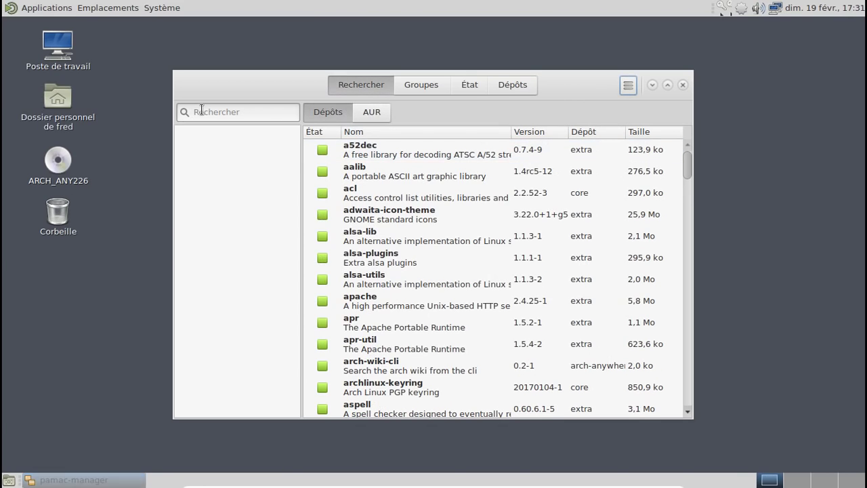
Step: Search for and mark quodlibet and python-pyqt5 for installation
left_click(237, 112)
type("quodlibet")
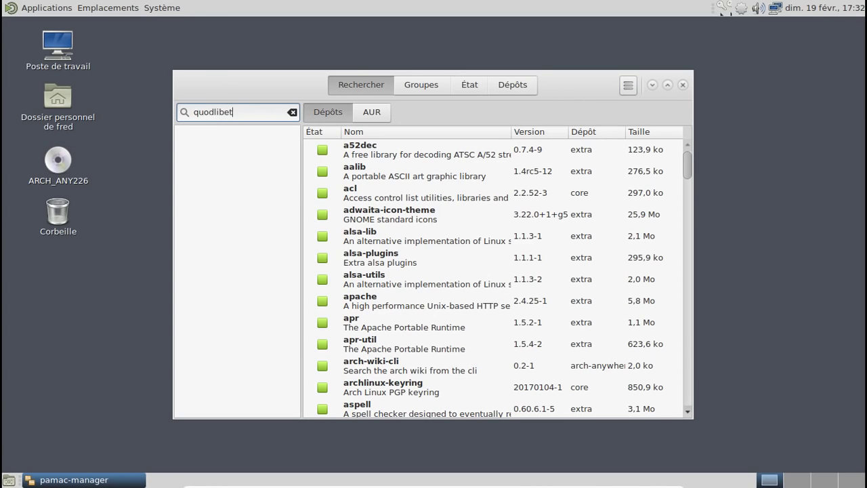
key("Return")
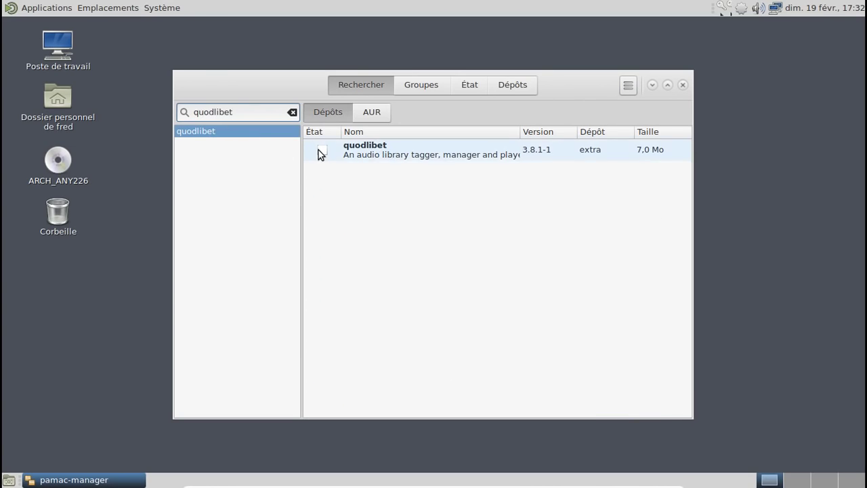
left_click(321, 150)
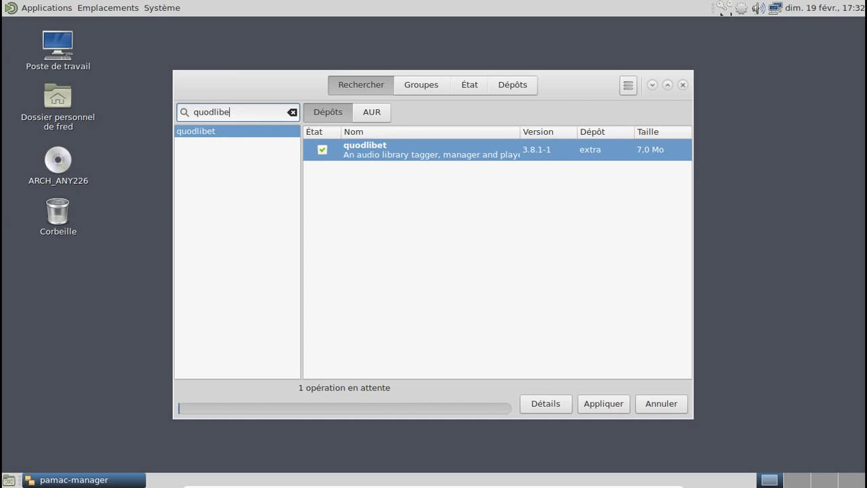
key("BackSpace")
key("BackSpace")
key("BackSpace")
key("BackSpace")
key("BackSpace")
key("BackSpace")
key("BackSpace")
key("BackSpace")
type("pyqt5")
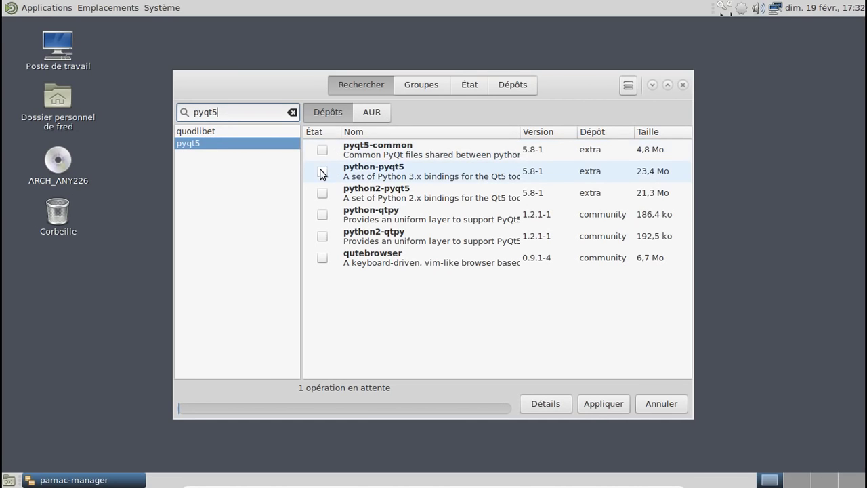
left_click(322, 171)
Step: Search for and mark hplip and python2-pyinotify for installation
left_click_drag(234, 112, 171, 112)
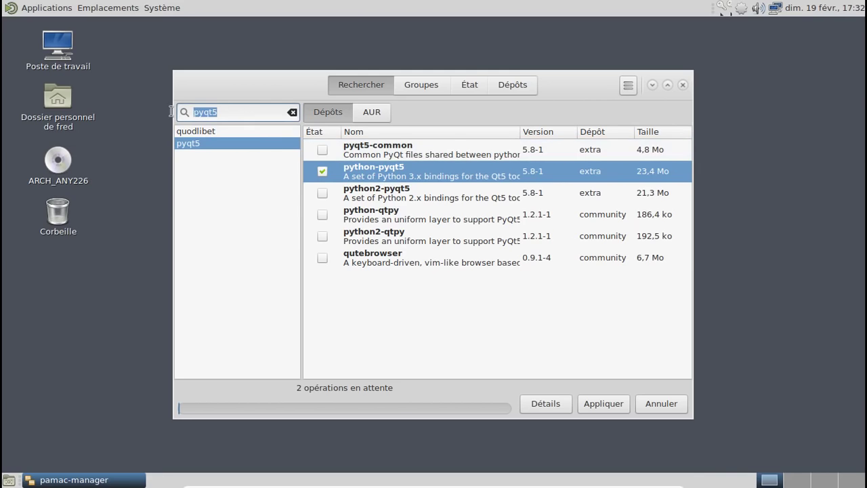
type("hplip")
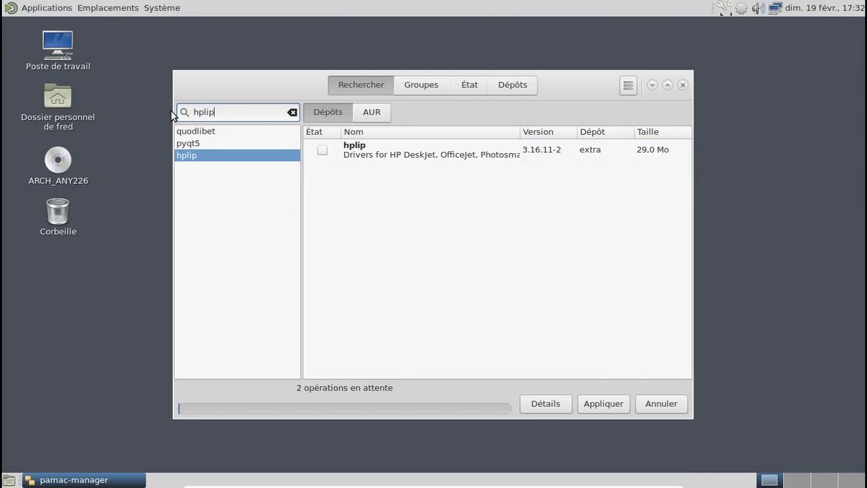
left_click(322, 150)
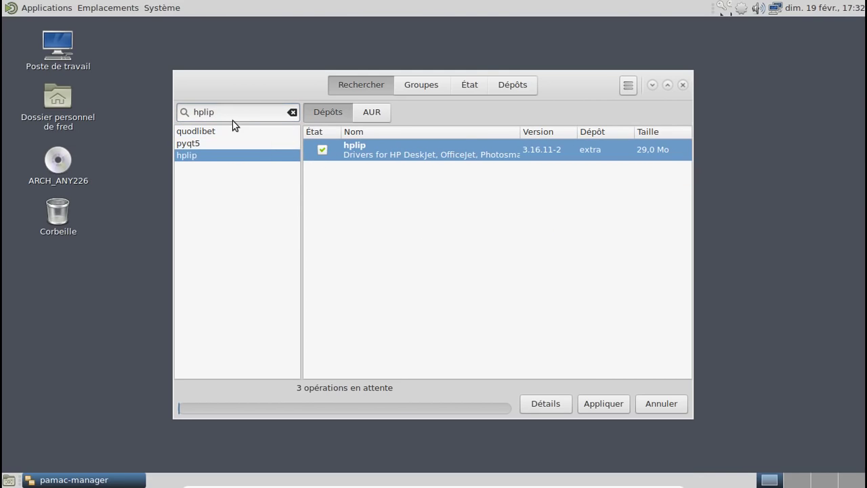
left_click_drag(234, 112, 187, 110)
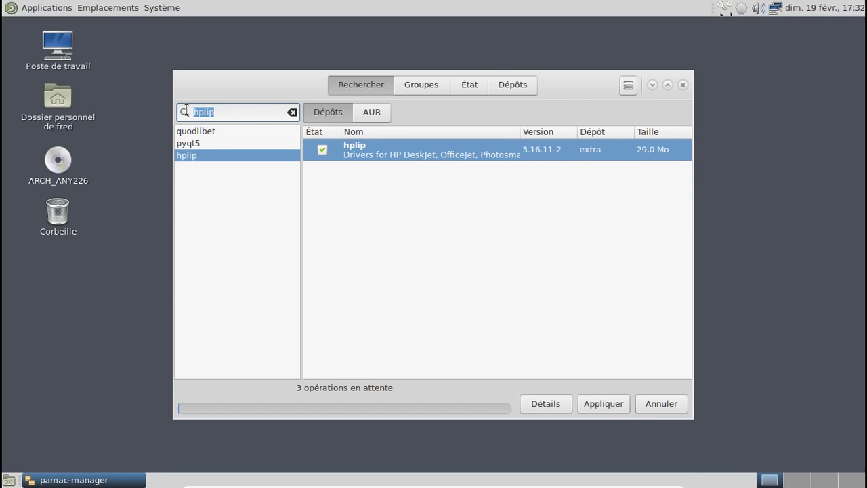
type("notify")
scroll(445, 229, "down", 5)
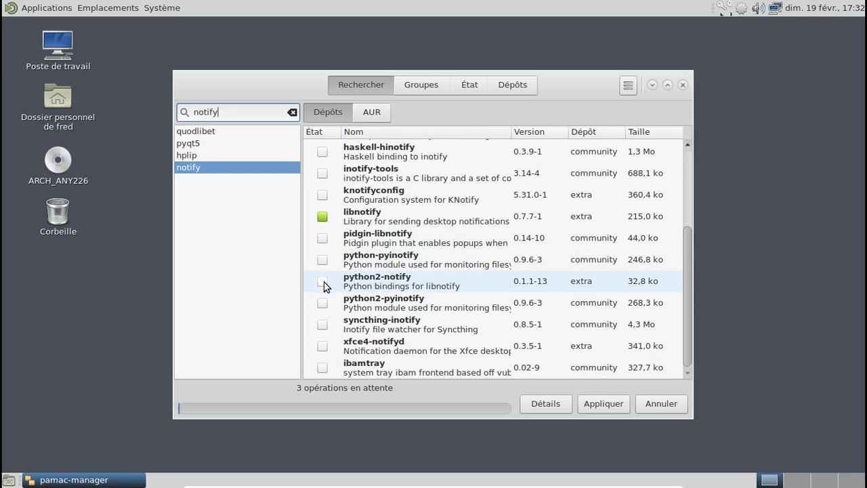
left_click(322, 302)
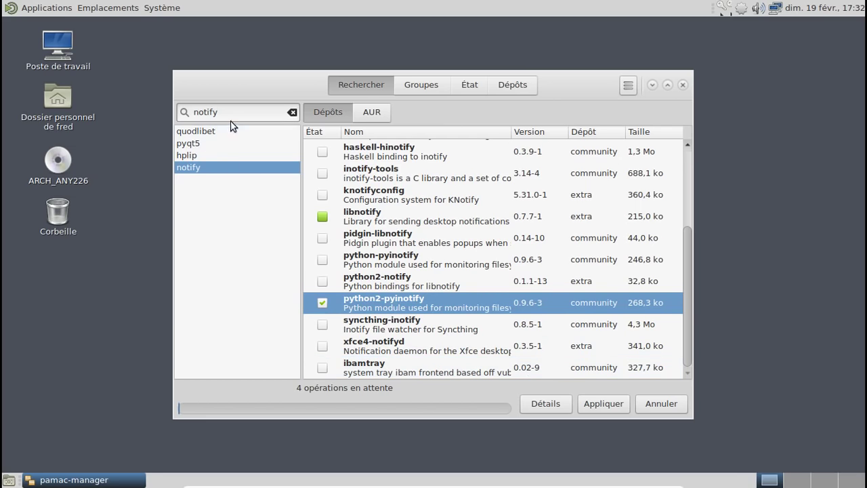
Step: Mark sound-juicer and picard for installation, then apply the six pending operations
double_click(199, 112)
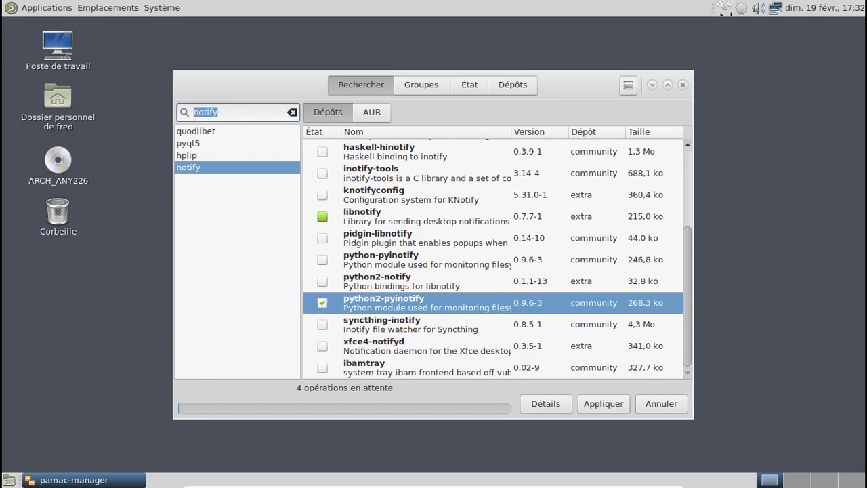
type("sound")
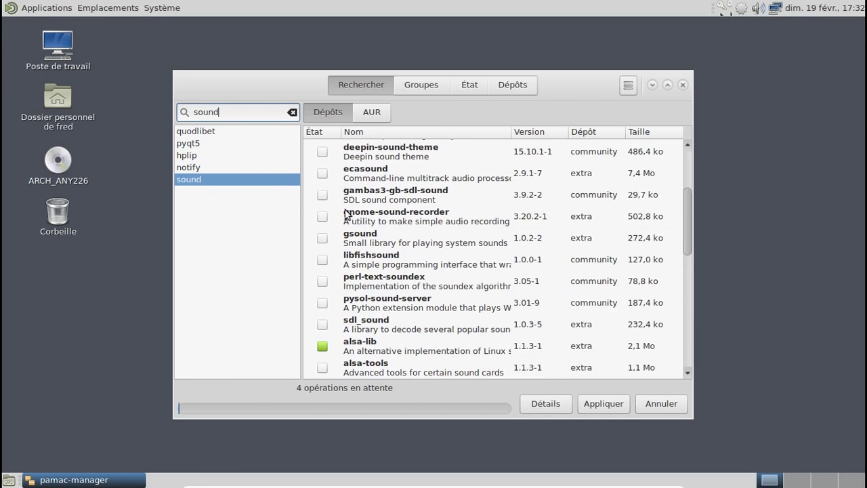
scroll(346, 216, "down", 3)
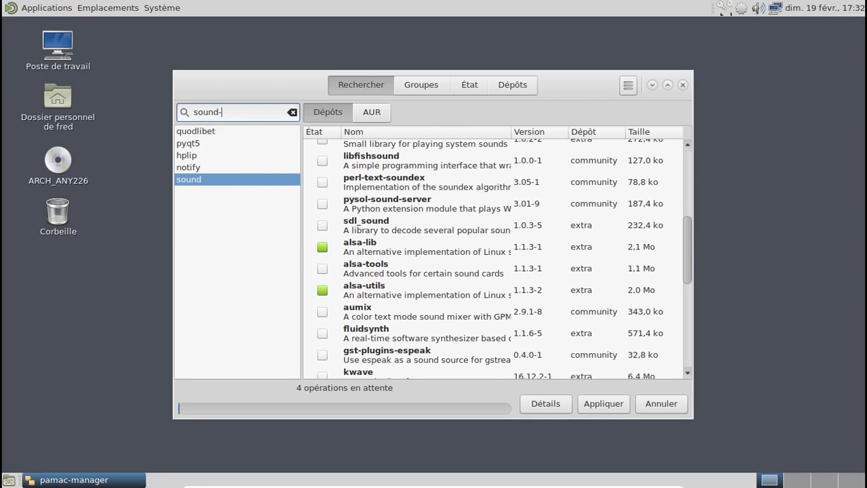
type("-juicer")
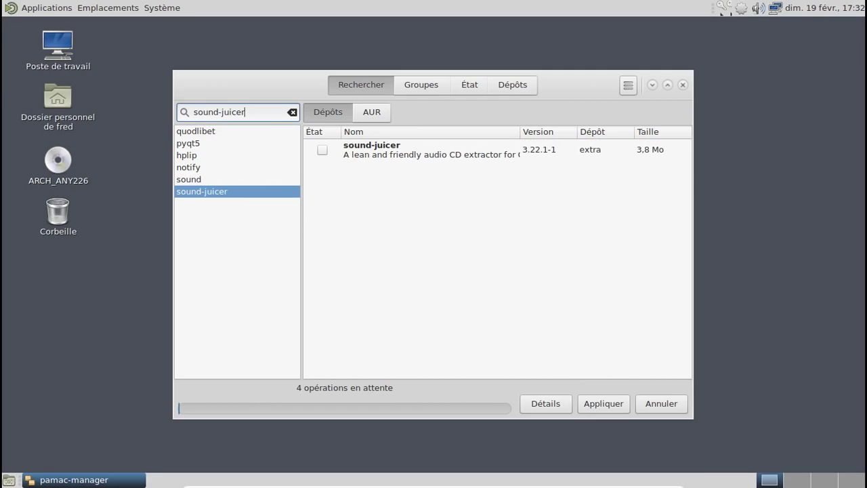
left_click(323, 150)
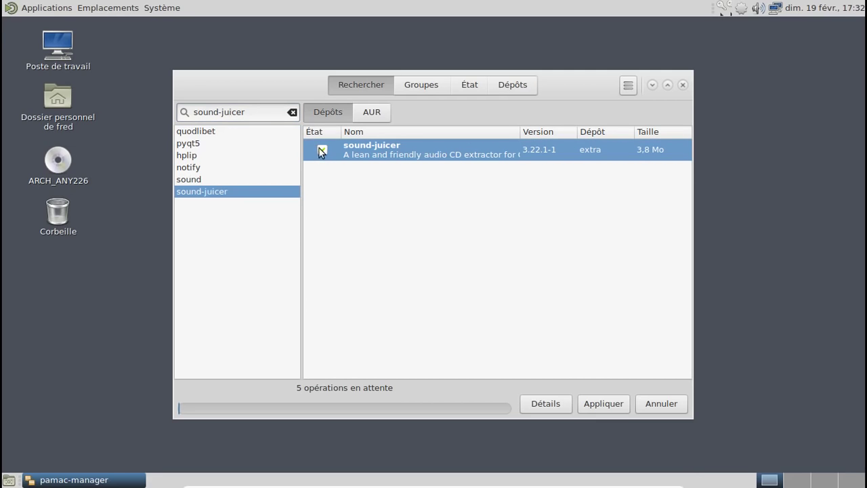
triple_click(271, 112)
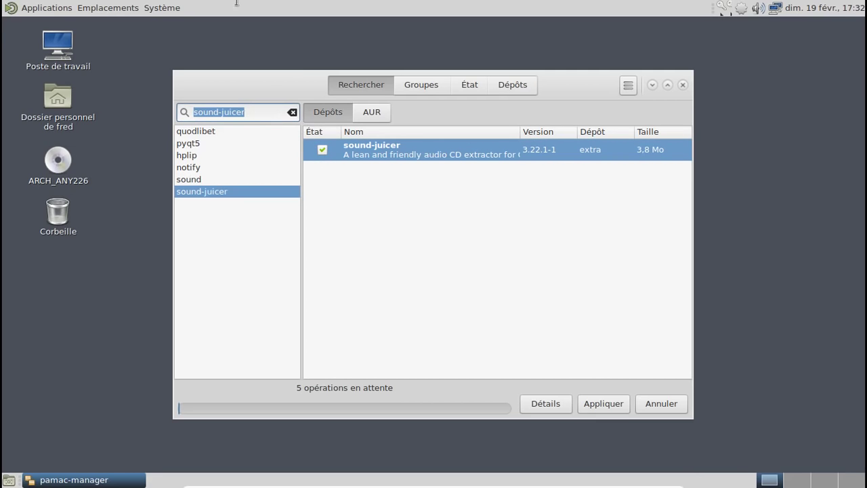
type("picard")
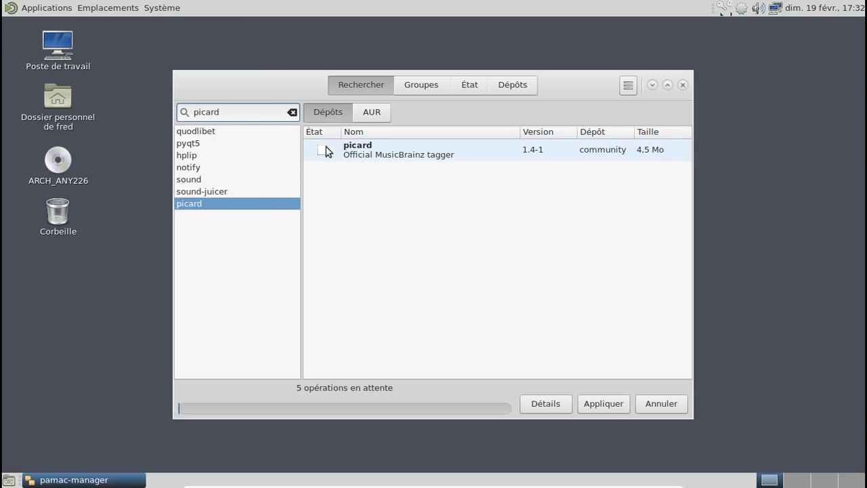
left_click(323, 149)
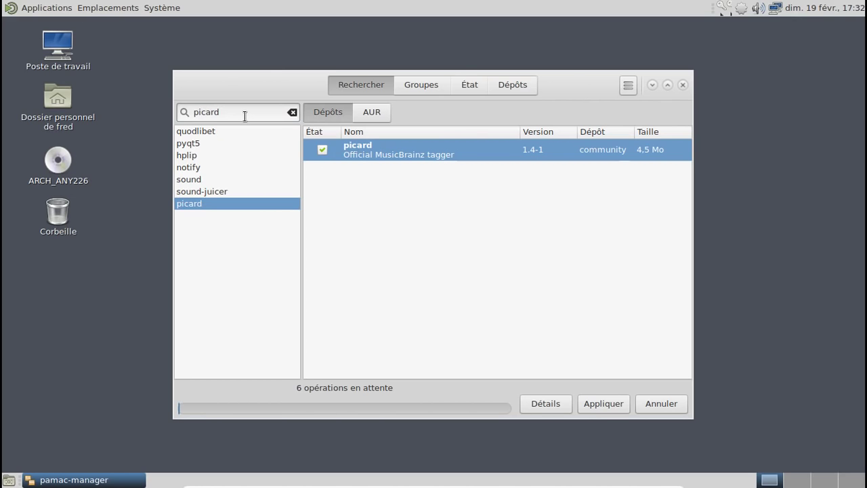
left_click(602, 404)
Step: Confirm the transaction to start downloads, then mark the AUR package gnome-mpv for installation
left_click(586, 150)
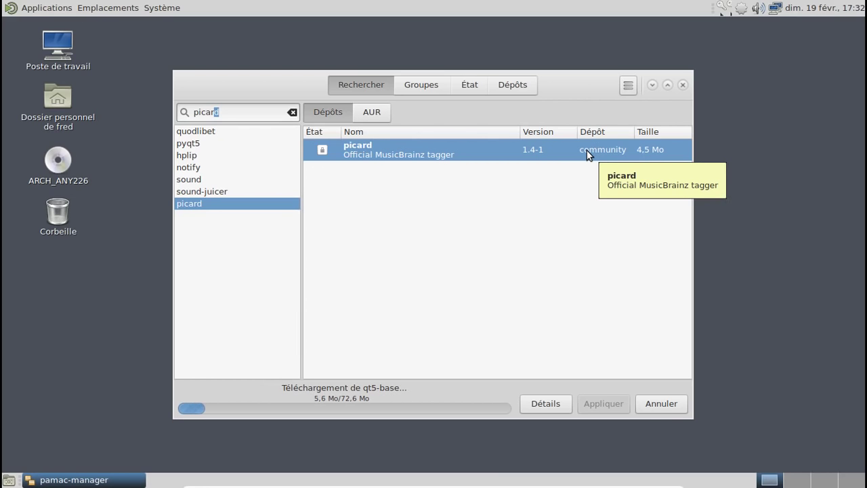
left_click(386, 111)
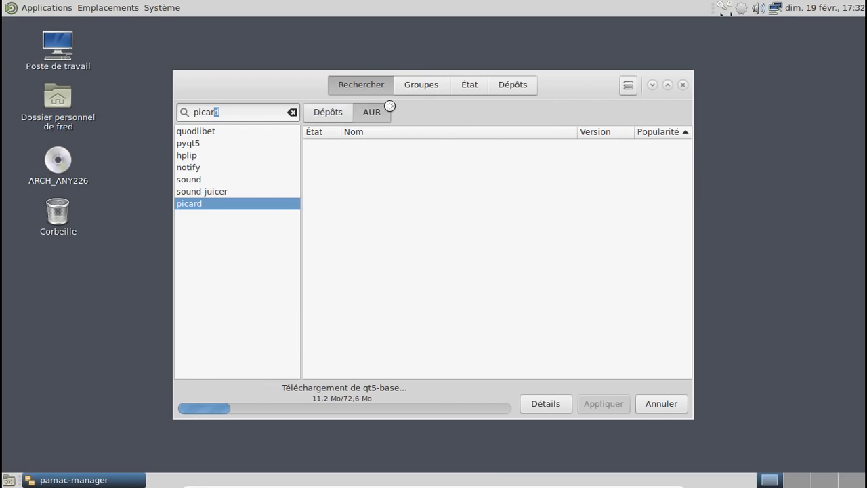
left_click_drag(242, 113, 194, 113)
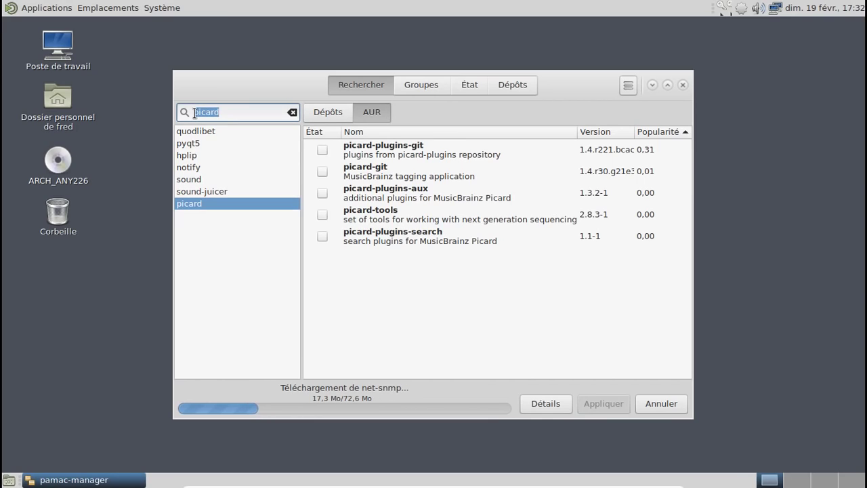
type("gnome-mpv")
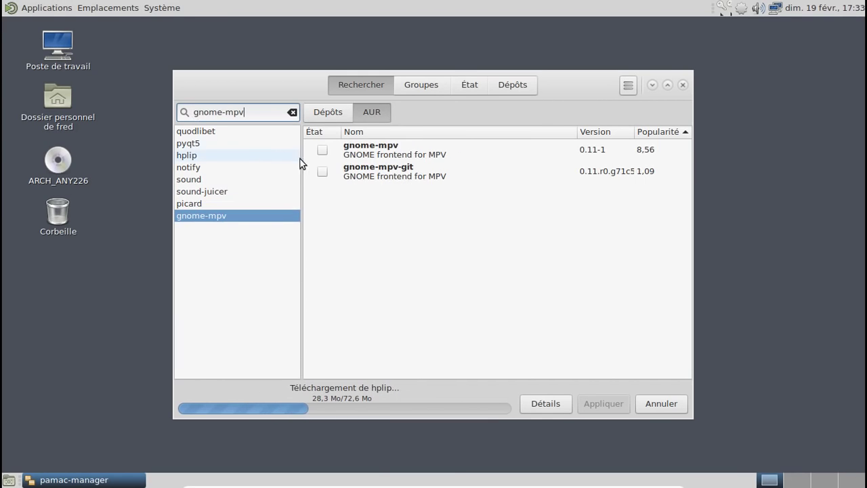
left_click(322, 149)
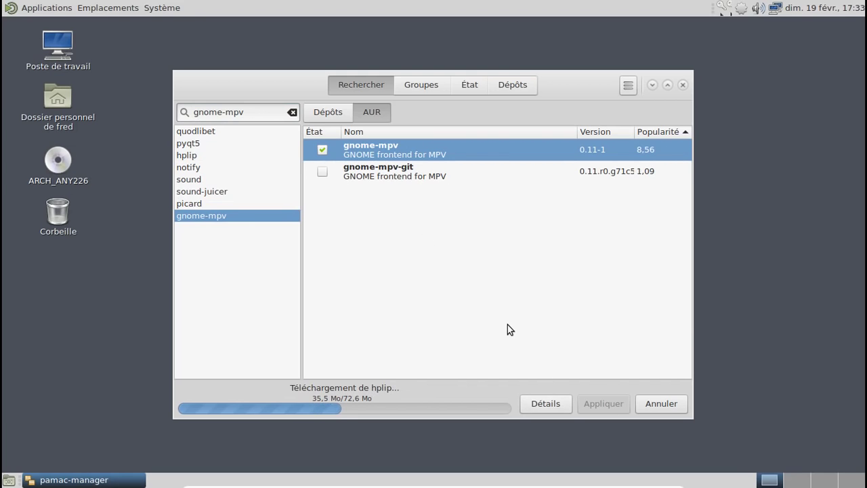
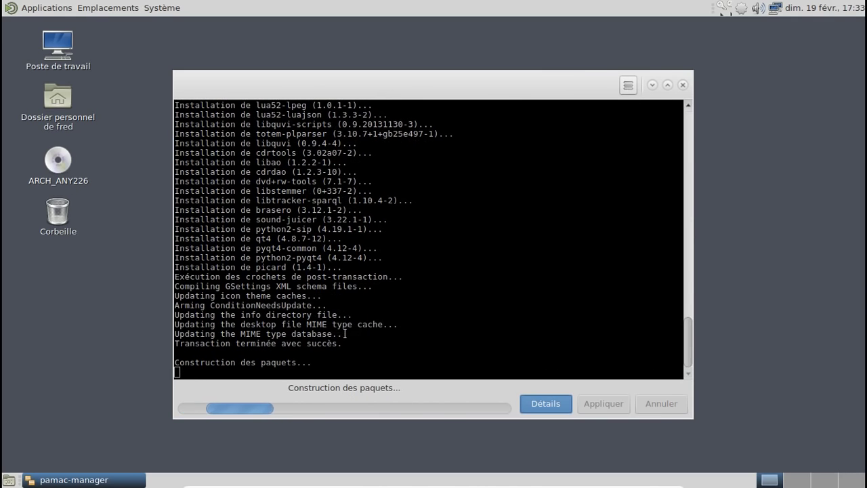
Step: Look through the Applications menu categories, then return focus to the gnome-mpv build output
left_click(46, 8)
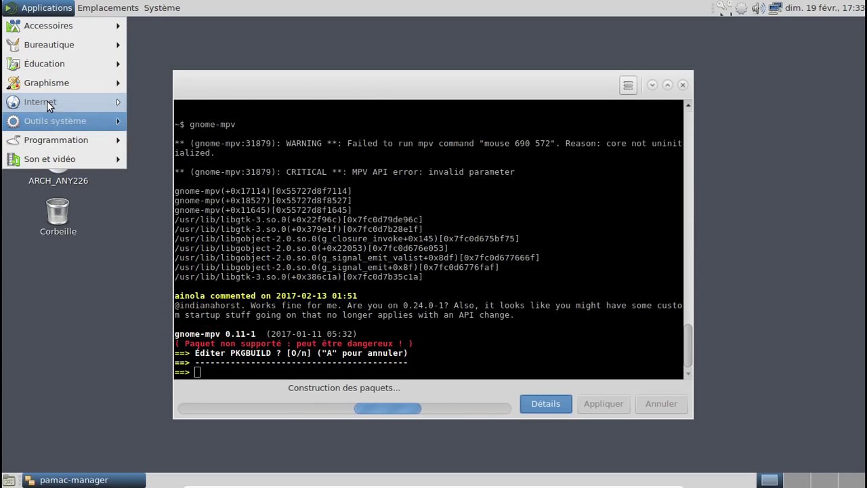
mouse_move(77, 158)
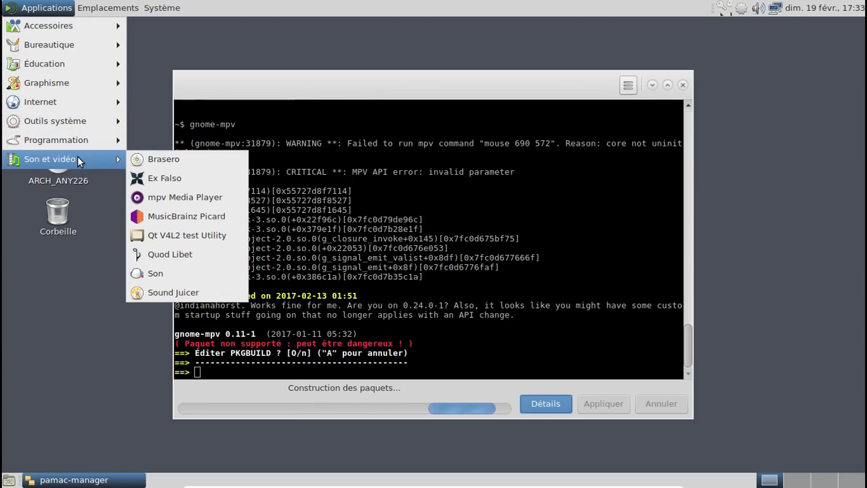
left_click(514, 166)
Step: Decline editing the gnome-mpv PKGBUILD, confirm compiling, authenticate, and accept installing the build dependencies
type("n")
key("Return")
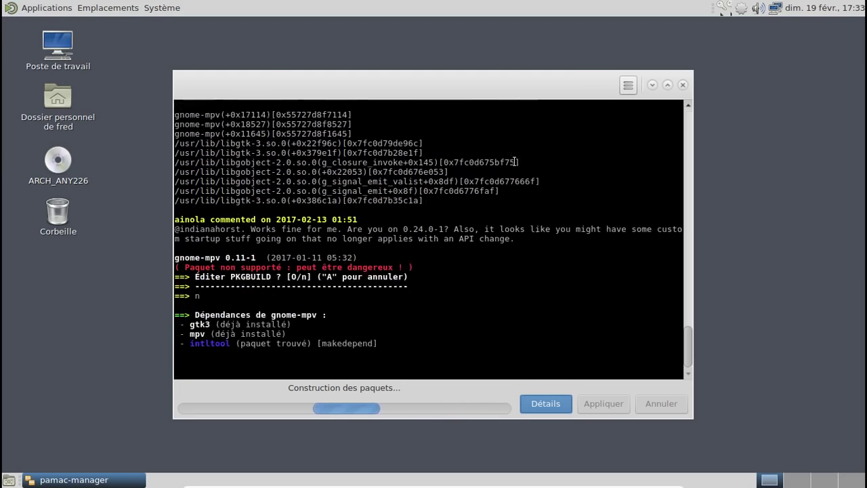
type("o")
key("Return")
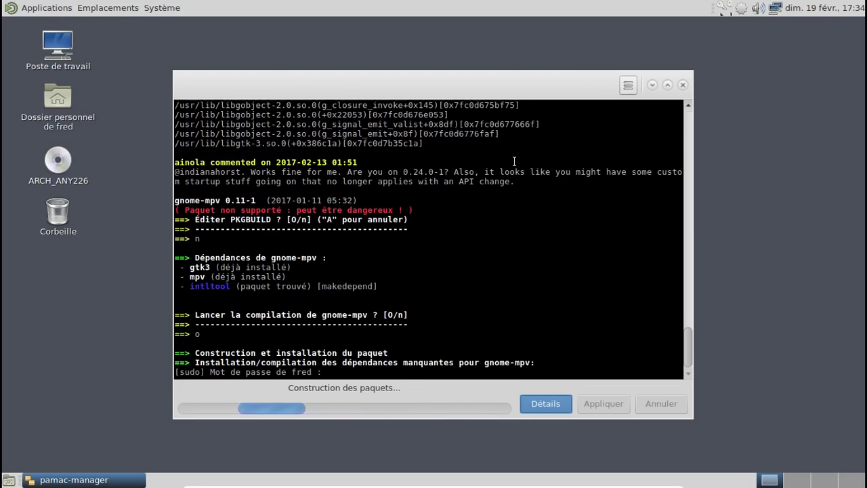
key("Return")
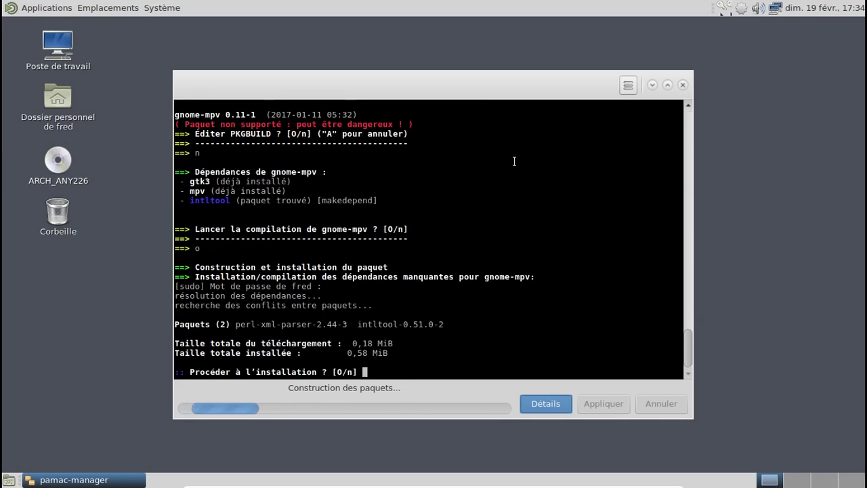
key("Return")
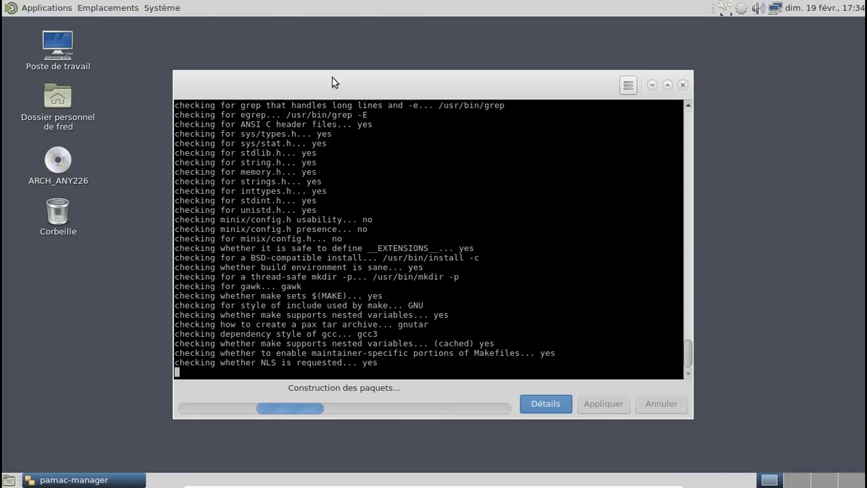
Step: Browse the Applications menu categories, then dismiss the menu
left_click(30, 8)
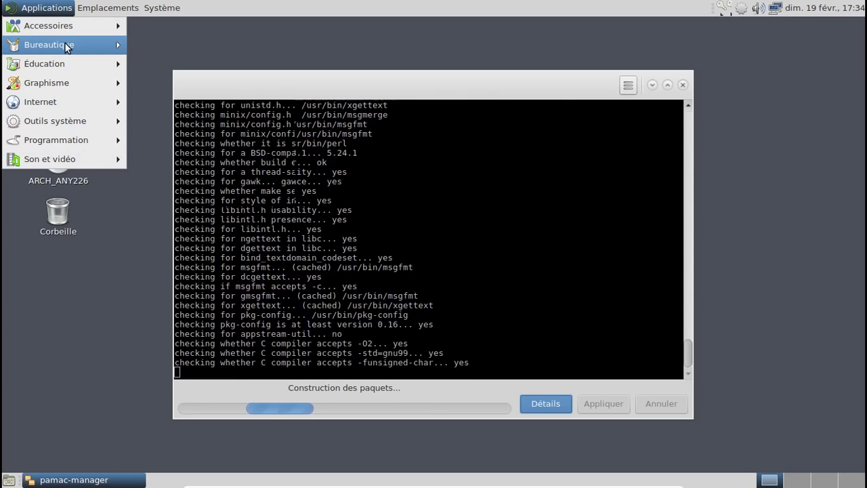
mouse_move(78, 27)
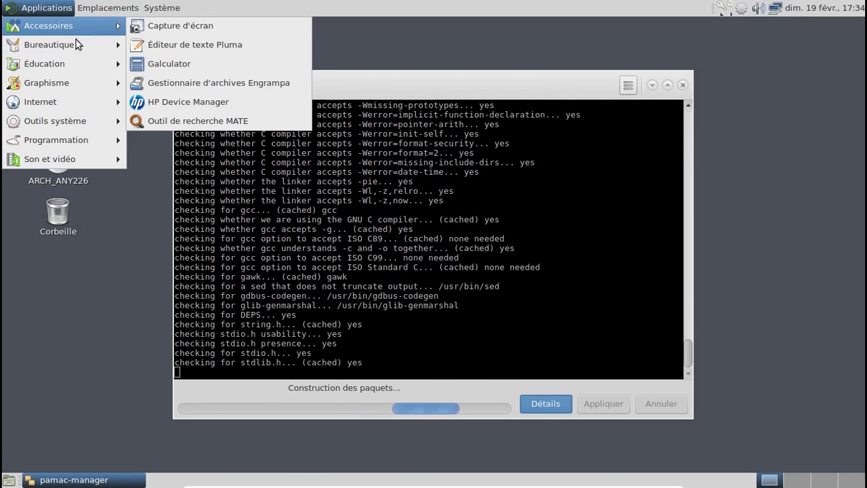
mouse_move(76, 85)
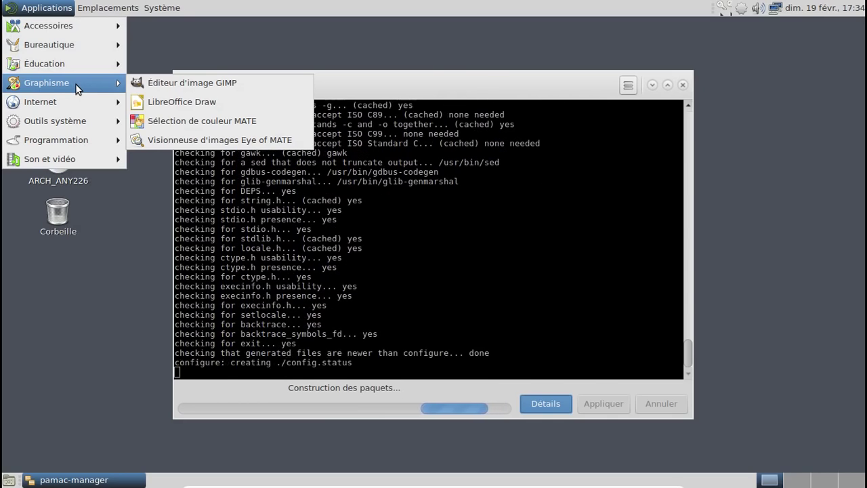
mouse_move(74, 107)
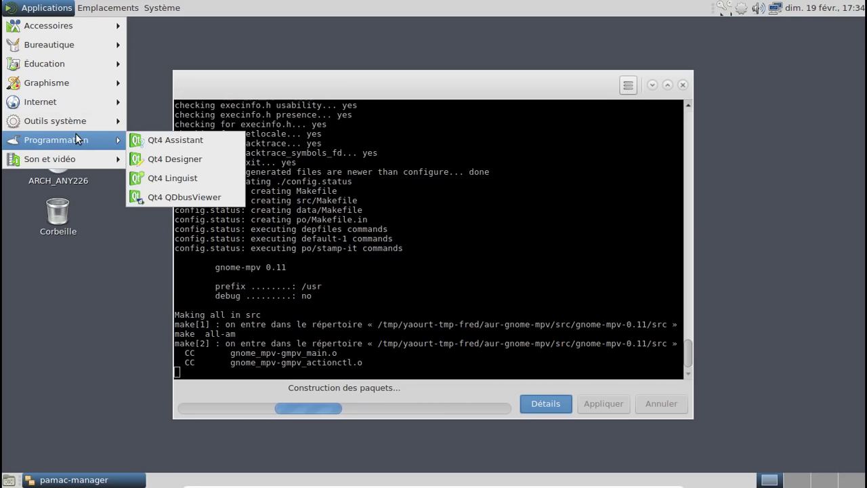
mouse_move(67, 121)
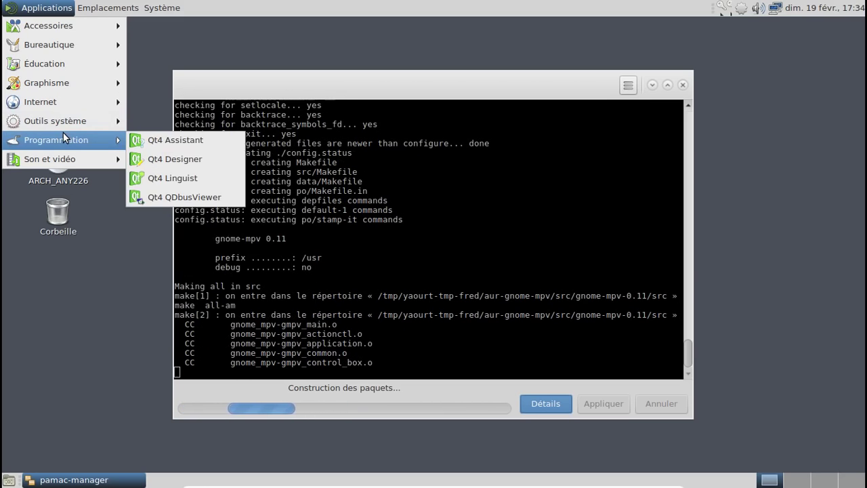
mouse_move(70, 157)
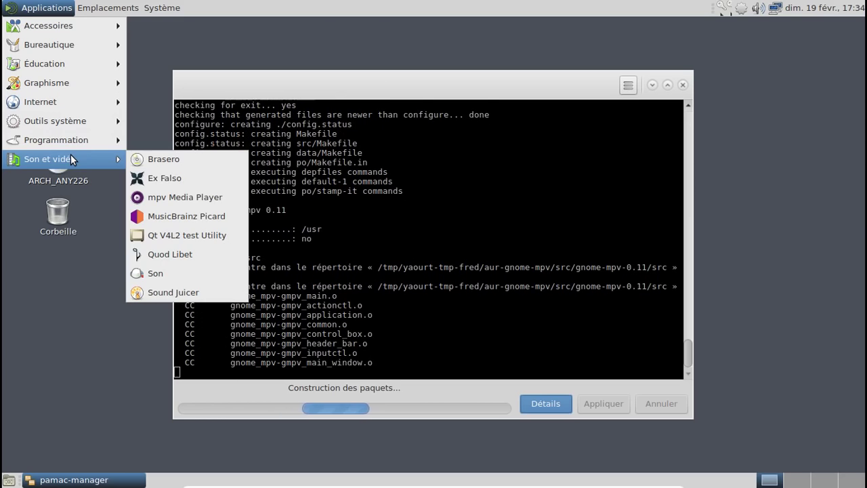
left_click(302, 136)
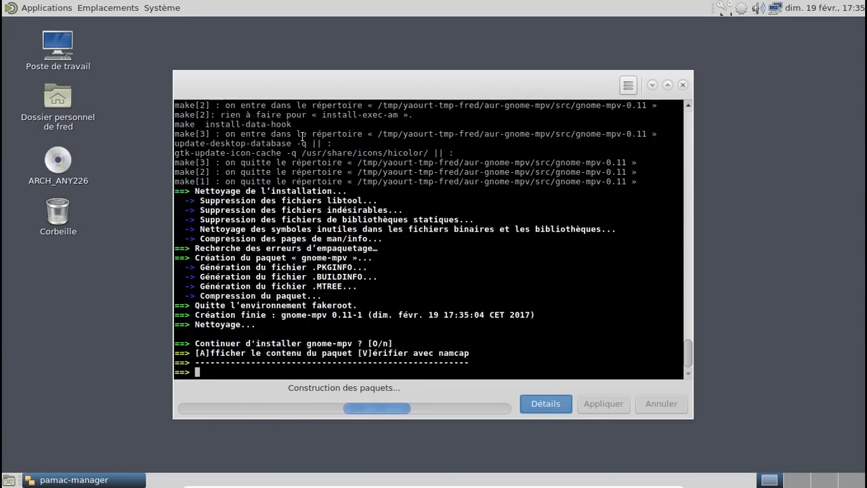
Step: Confirm installing the freshly built gnome-mpv 0.11-1 and bring up the panel clock's calendar
type("o")
key("Return")
key("Return")
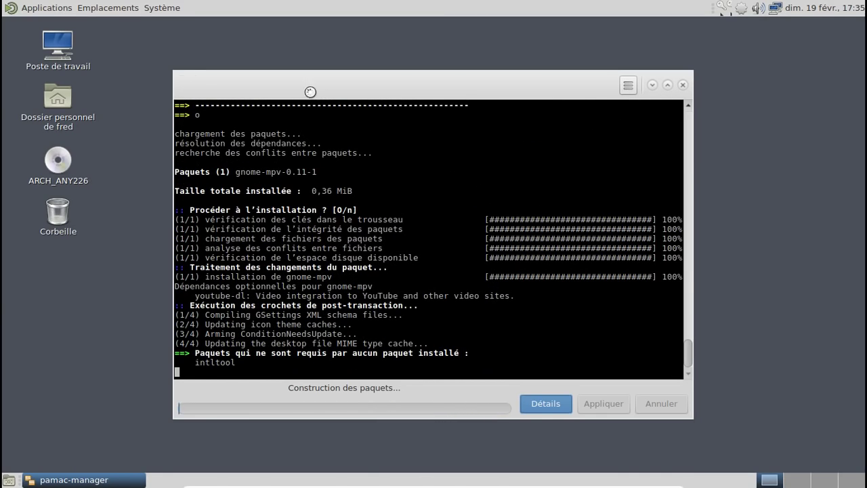
left_click(822, 8)
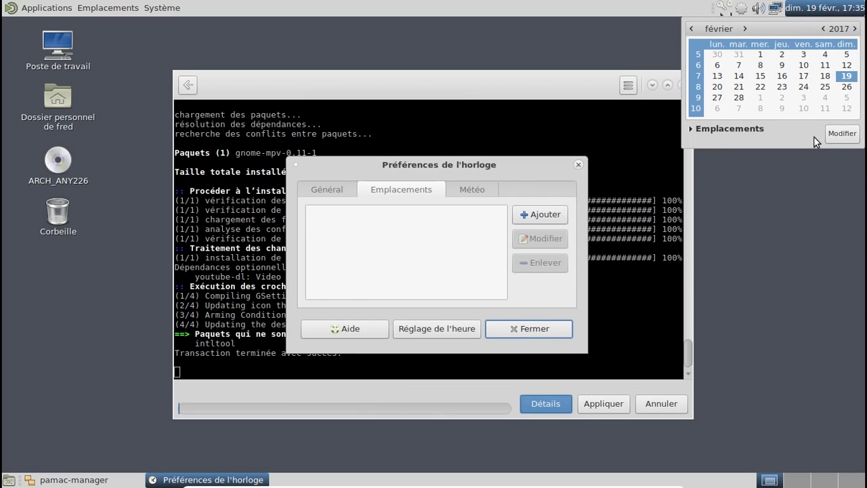
Step: Add Cazaux, France as a clock location, then close the clock preferences and calendar
left_click(551, 214)
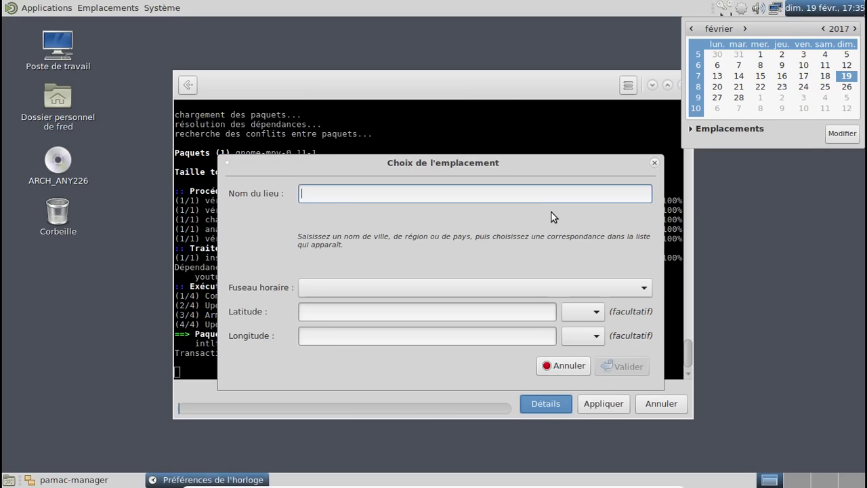
type("Caz")
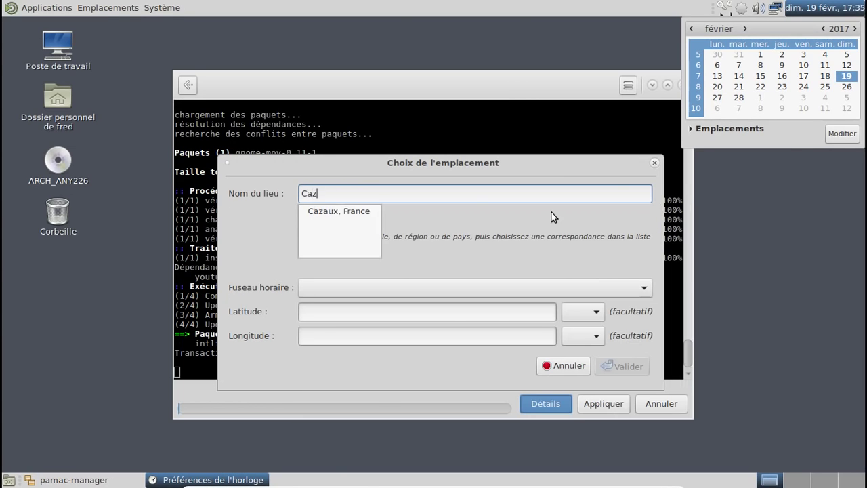
key("Down")
key("Return")
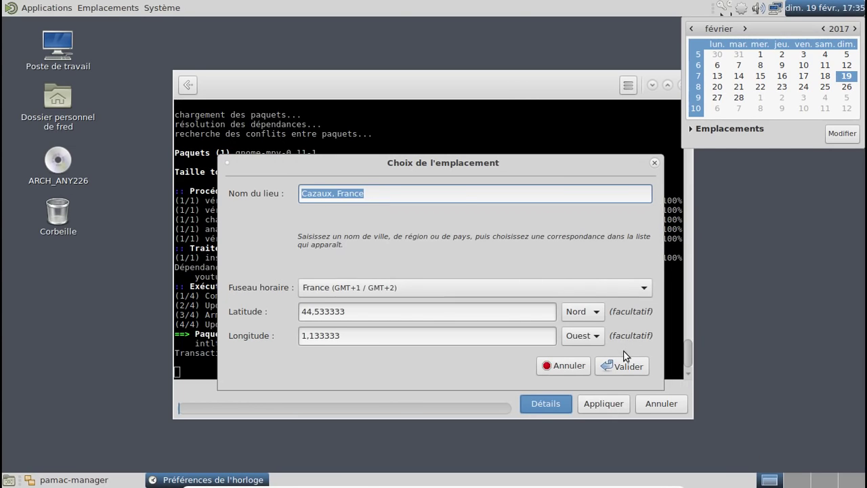
left_click(621, 366)
left_click(553, 331)
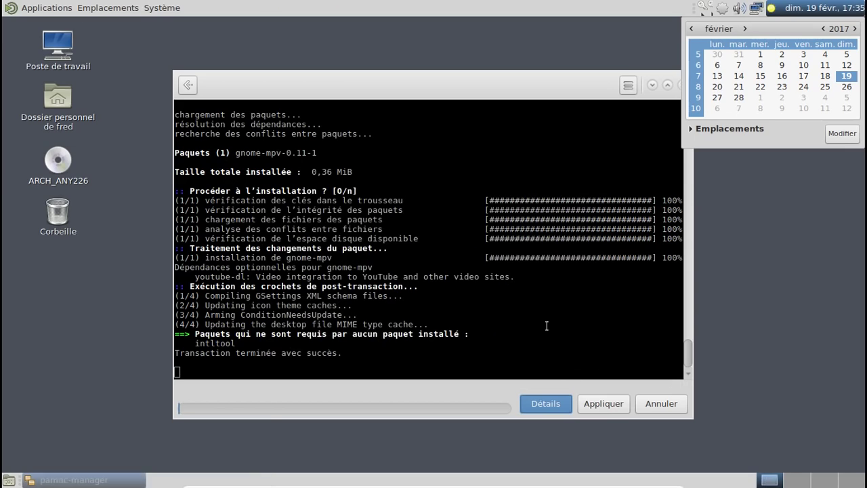
left_click(810, 12)
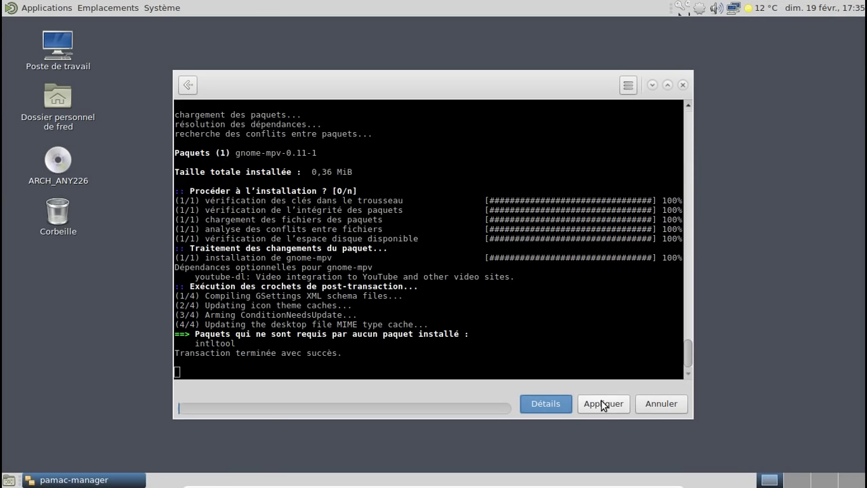
Step: Search the repositories for cups and mark cups and system-config-printer for installation
left_click(192, 84)
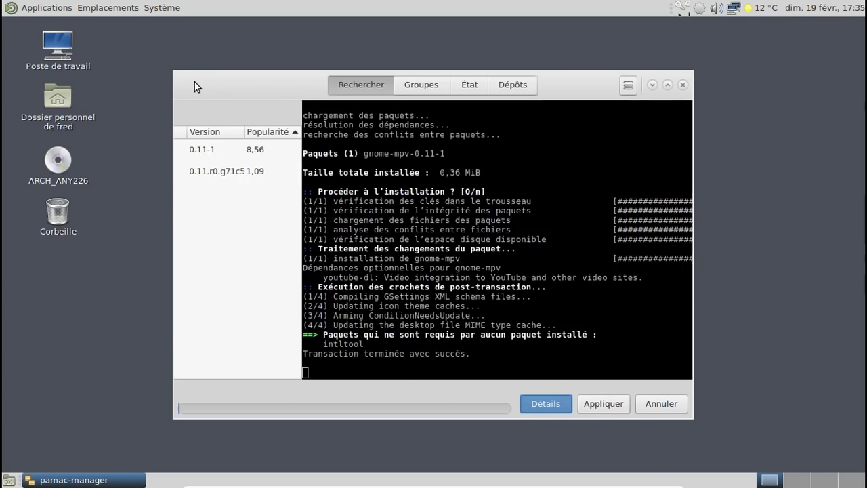
left_click_drag(250, 110, 190, 108)
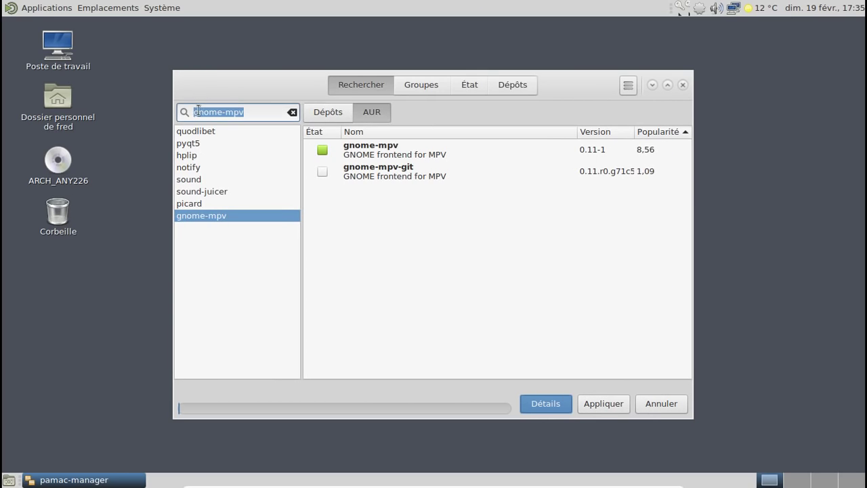
type("cups")
key("Return")
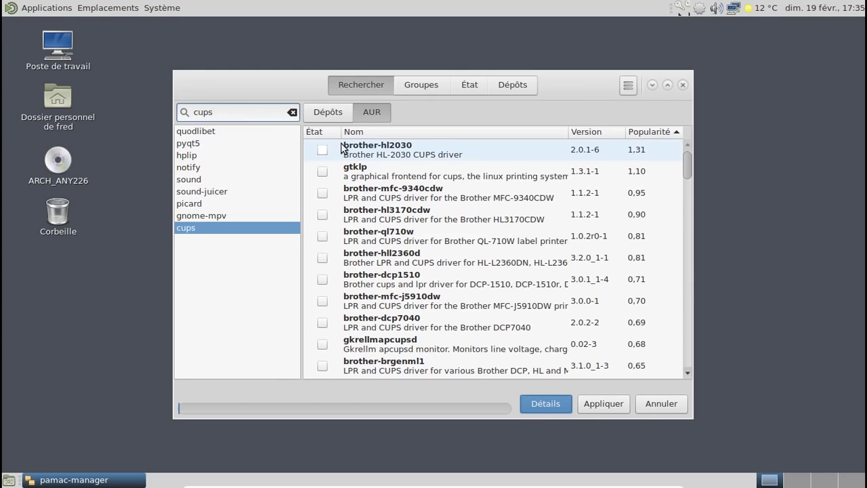
left_click(330, 113)
left_click(322, 149)
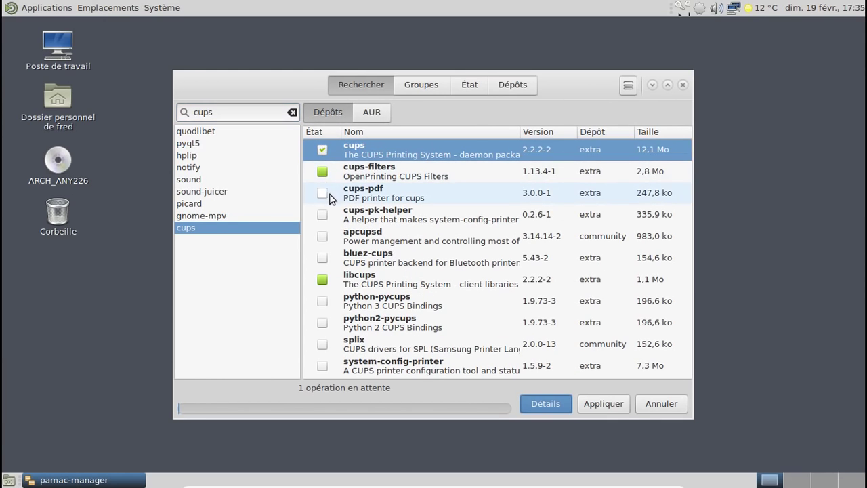
left_click(323, 365)
Step: Search foomatic and mark foomatic-db, -gutenprint-ppds, -nonfree, -nonfree-ppds and -ppds
left_click_drag(237, 112, 184, 112)
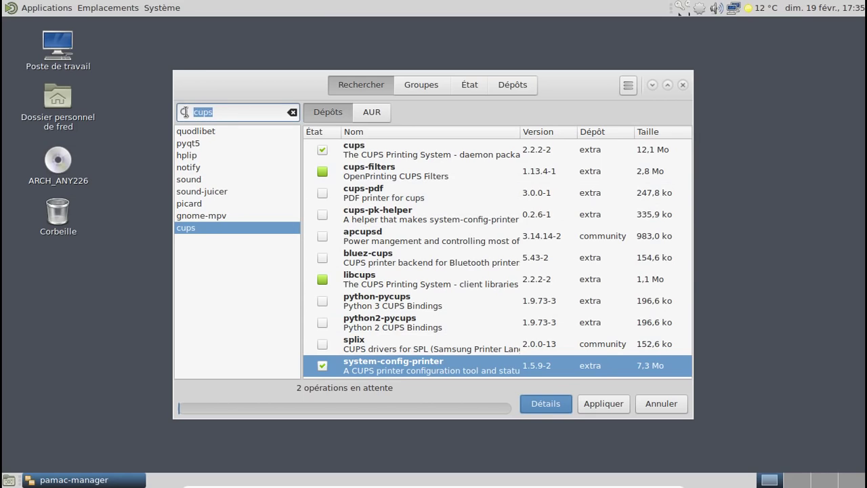
type("foomatic")
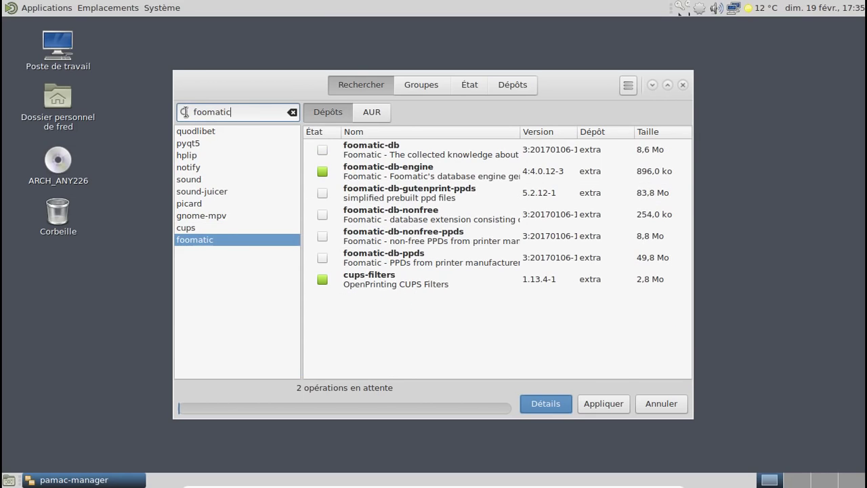
left_click(321, 149)
left_click(322, 193)
left_click(321, 215)
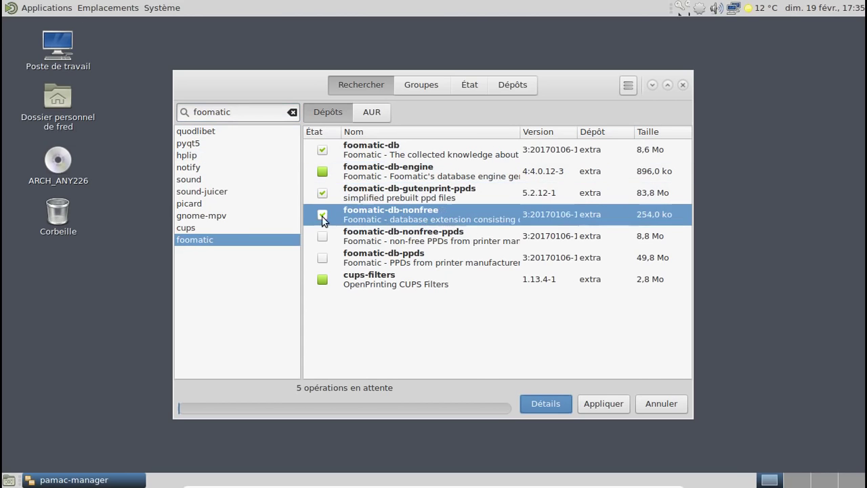
left_click(321, 237)
left_click(322, 258)
Step: Search gu, mark gutenprint for installation, and apply the pending operations
double_click(189, 112)
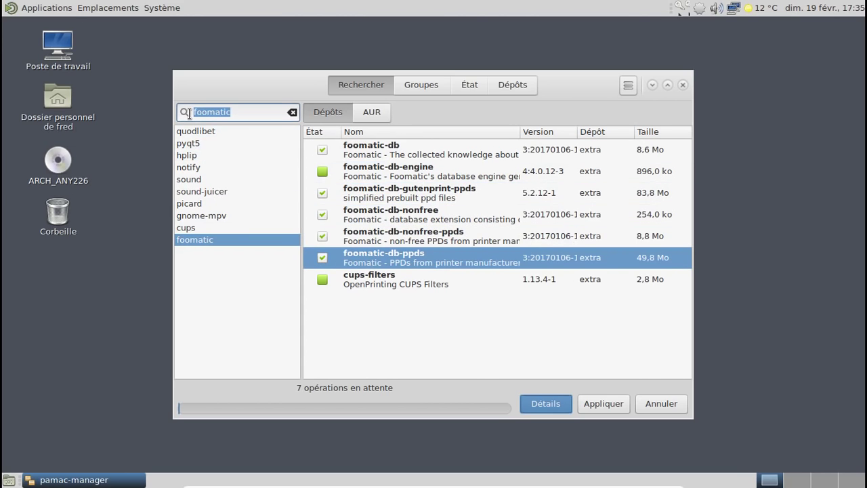
type("gutenprint")
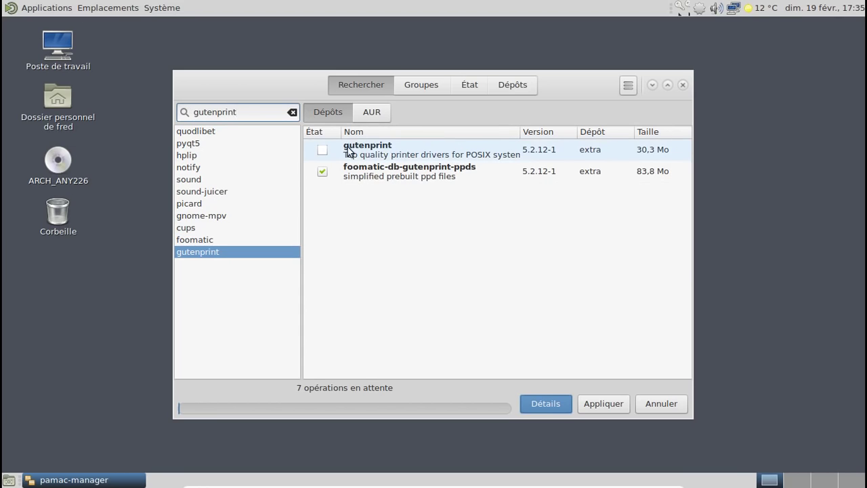
left_click(322, 149)
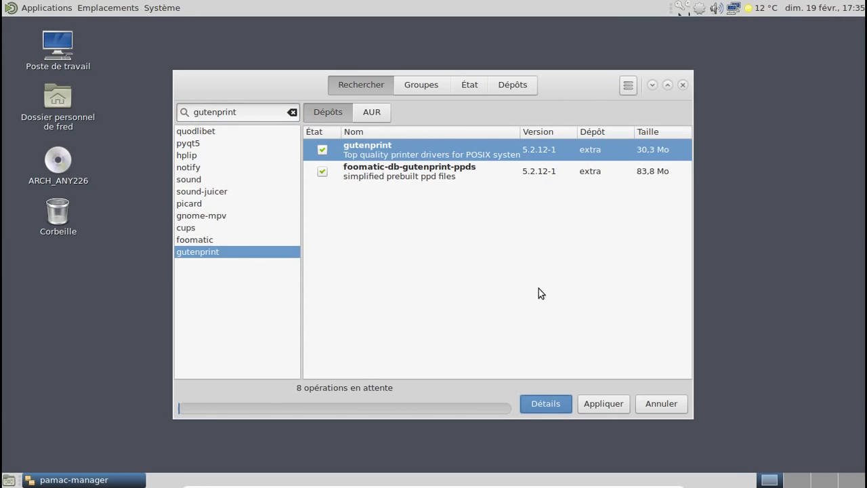
left_click(605, 409)
Step: Confirm installing the printing packages, then launch GNOME MPV from Son et vidéo
left_click(590, 144)
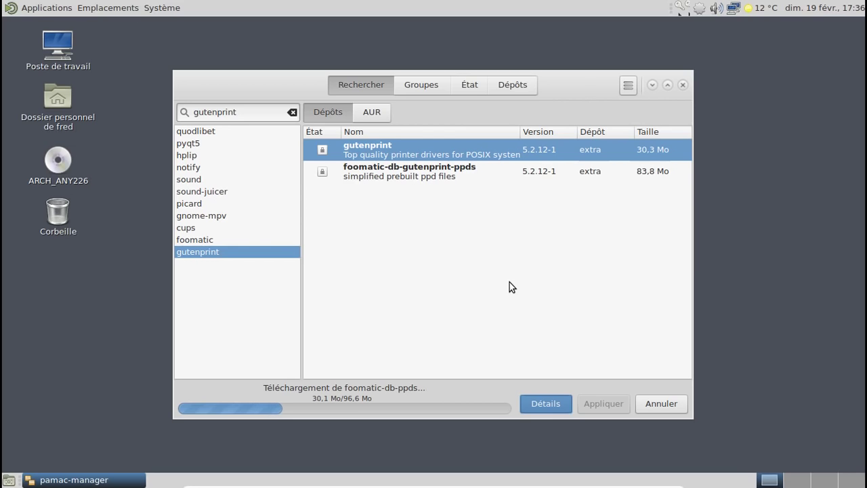
left_click(34, 8)
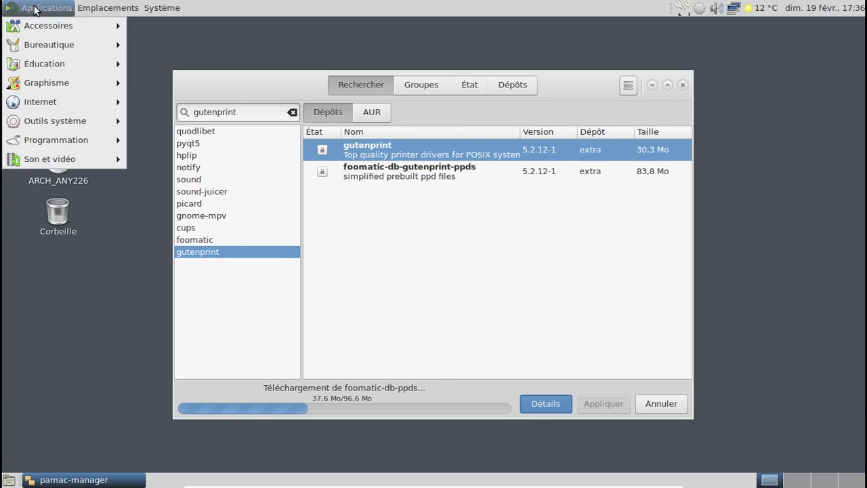
mouse_move(76, 119)
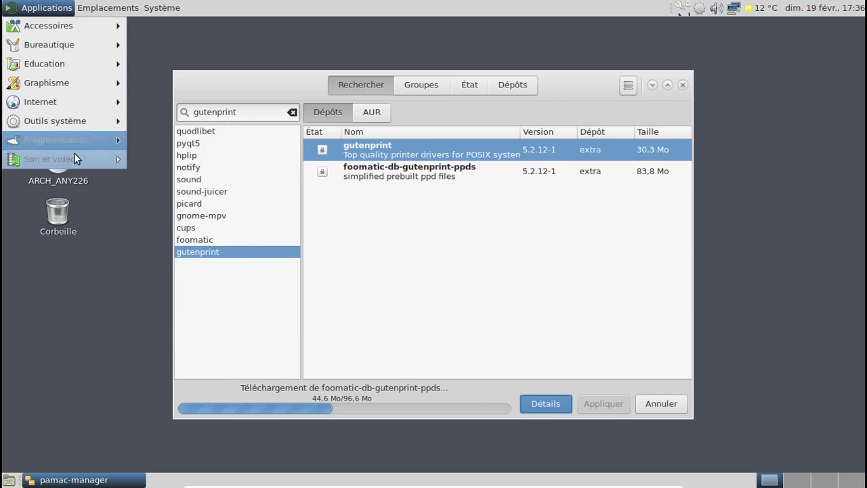
mouse_move(74, 155)
left_click(159, 199)
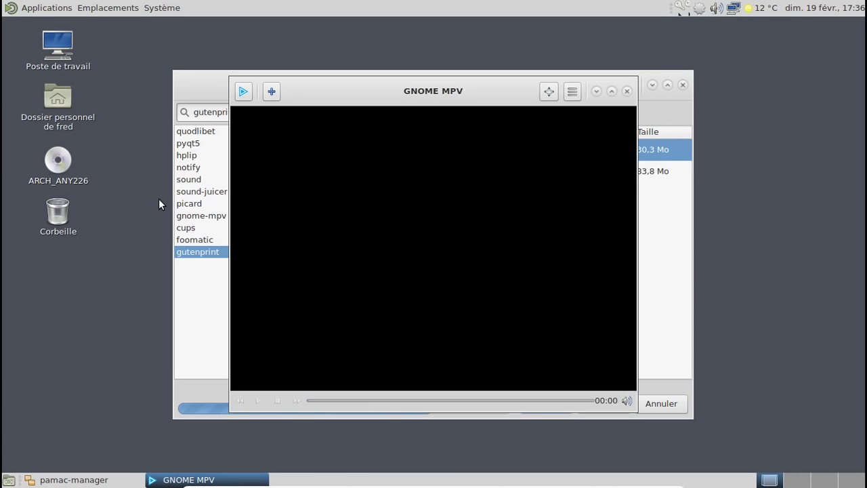
Step: Check GNOME MPV's À propos dialog shows version 0.11, then close the player
left_click(250, 89)
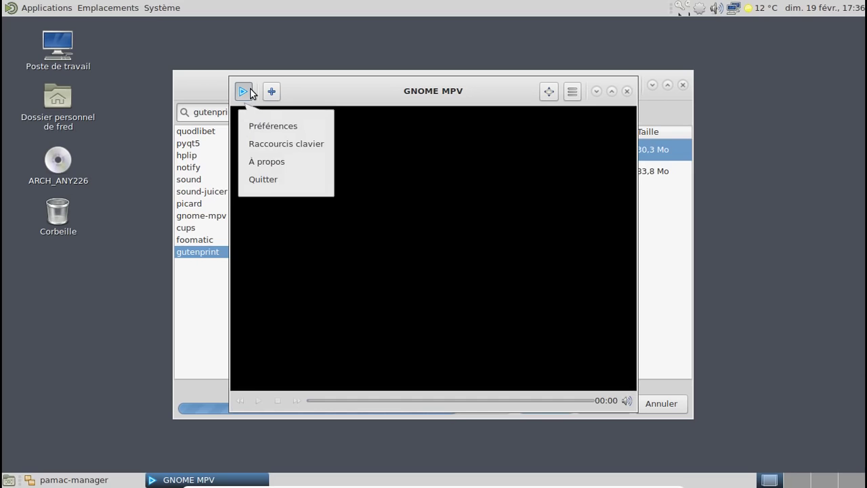
left_click(272, 161)
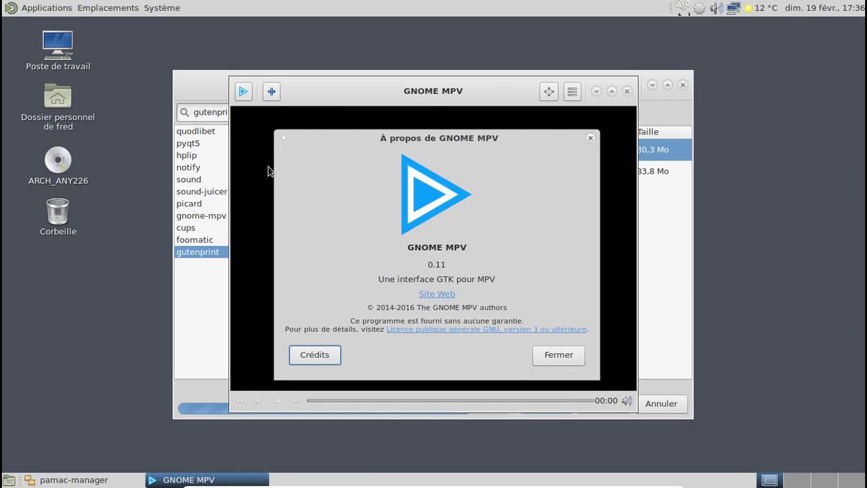
left_click(590, 138)
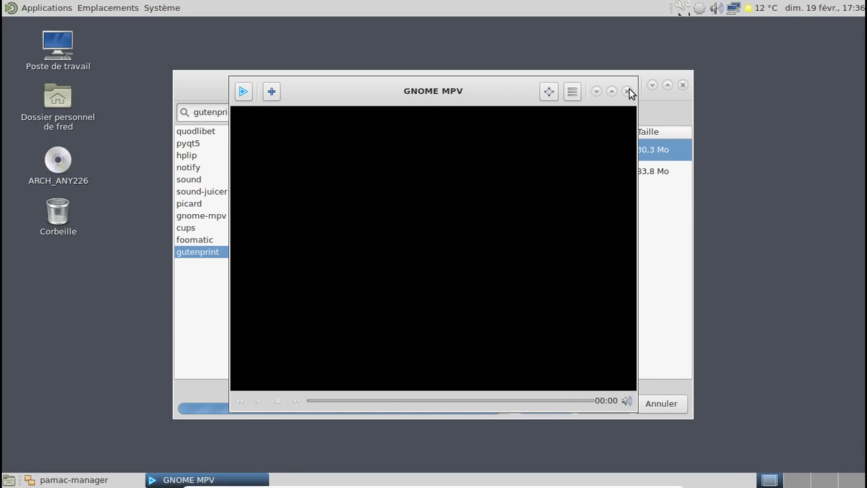
left_click(628, 91)
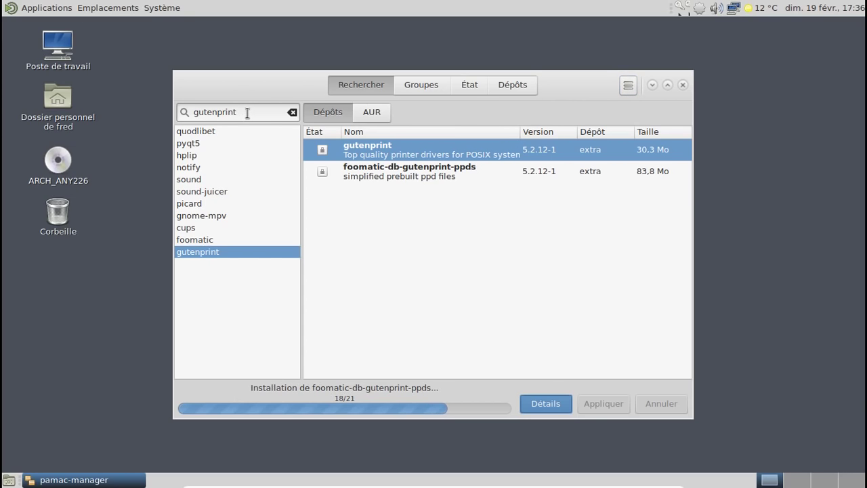
Step: Search for and mark calibre and simplescreenrecorder for installation
left_click_drag(247, 113, 187, 114)
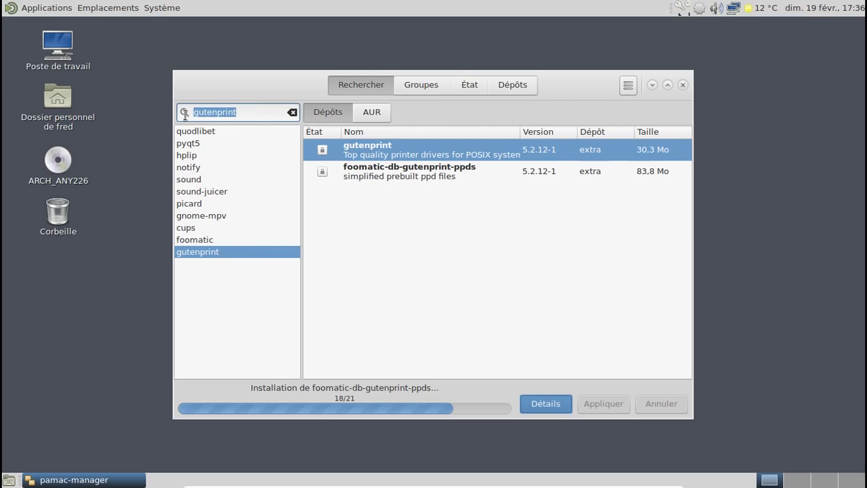
type("calibre")
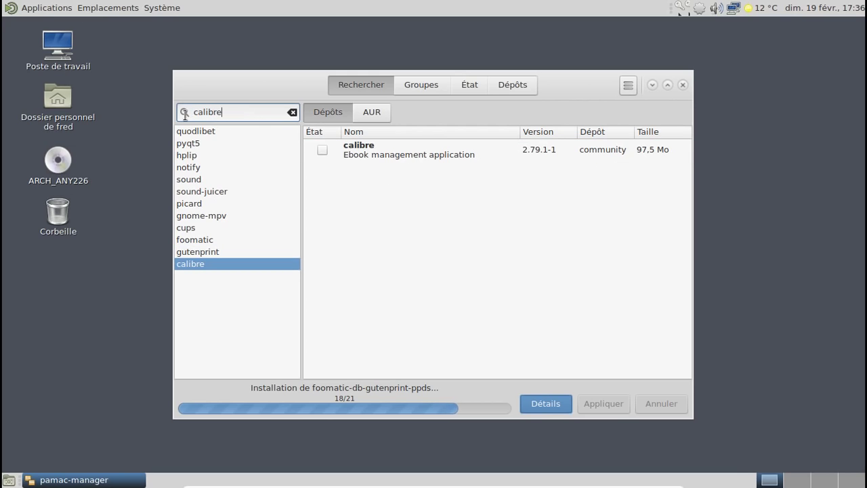
left_click(321, 149)
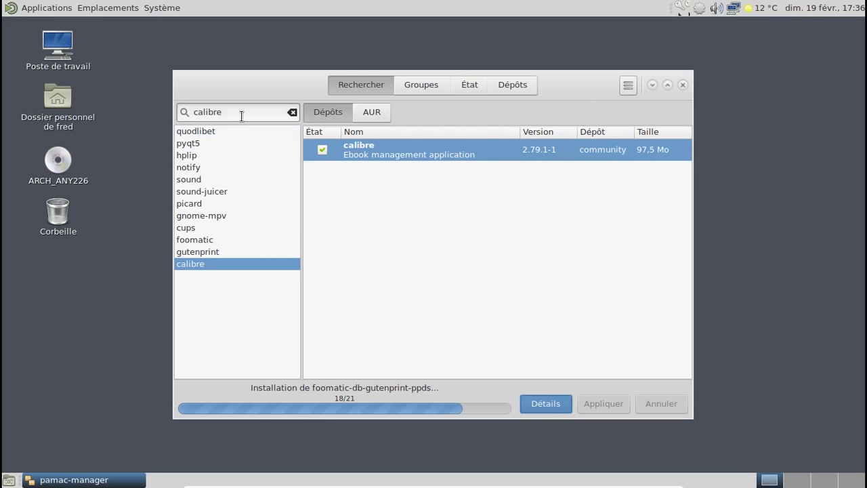
left_click_drag(243, 113, 196, 115)
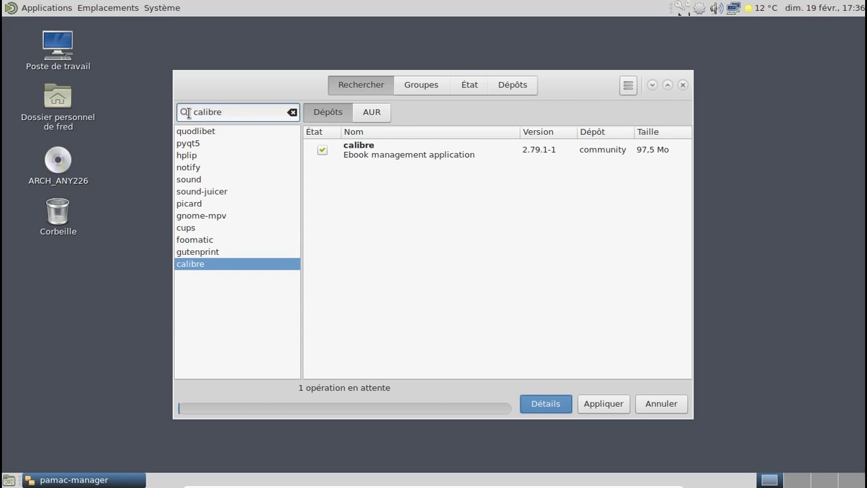
left_click_drag(242, 111, 185, 111)
type("simple screen")
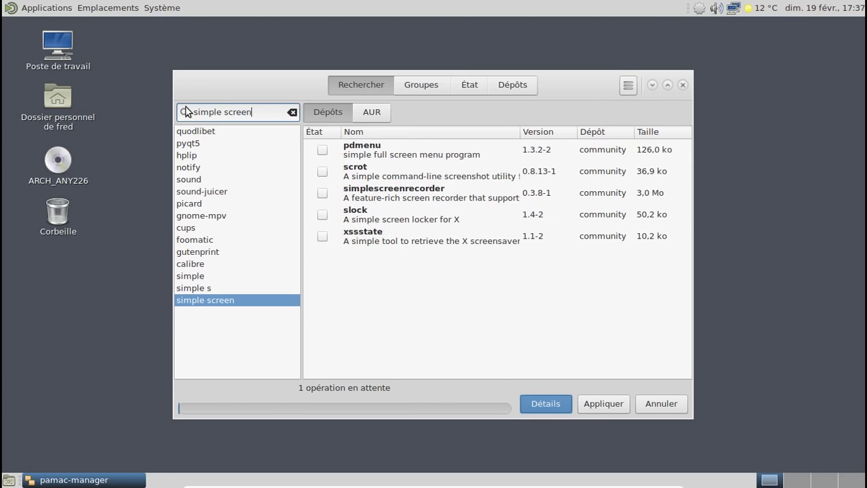
left_click(322, 192)
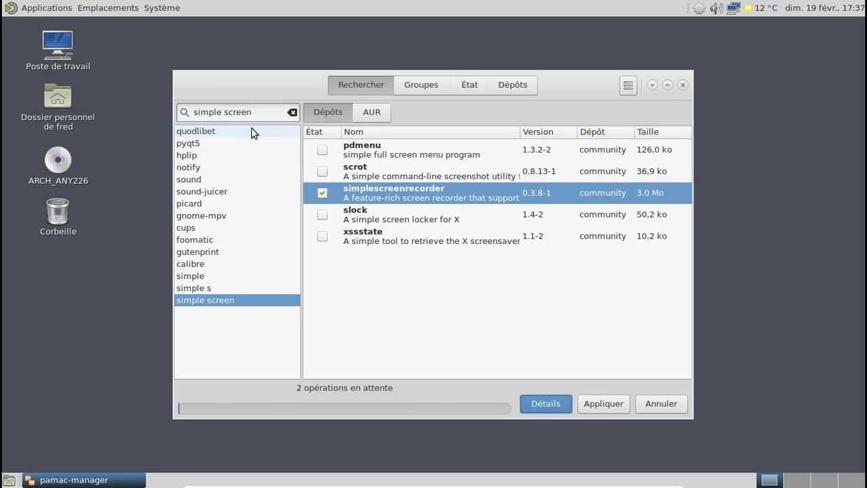
Step: Search xsane and mark xsane and the xsane-gimp plugin for installation
left_click_drag(253, 112, 159, 110)
type("x")
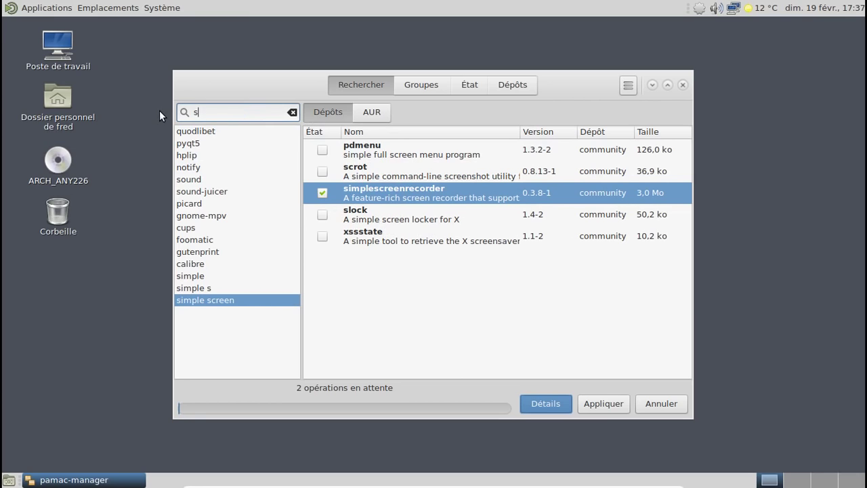
key("BackSpace")
type("xsane")
left_click(323, 149)
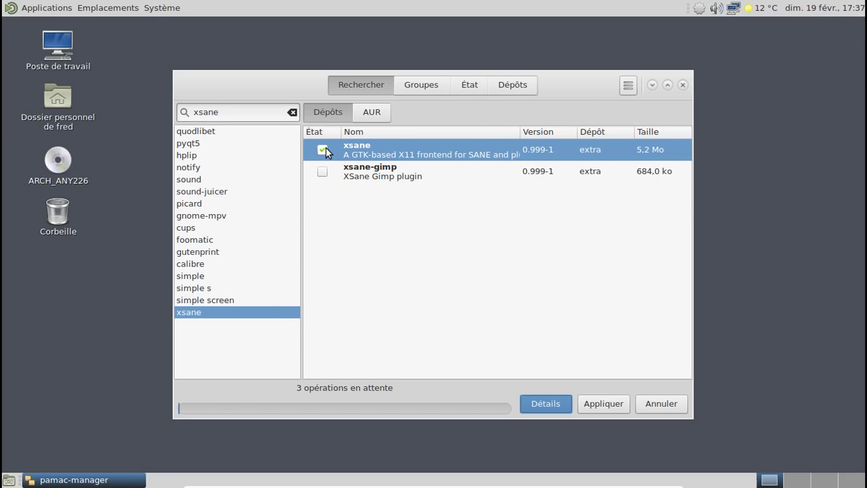
left_click(320, 171)
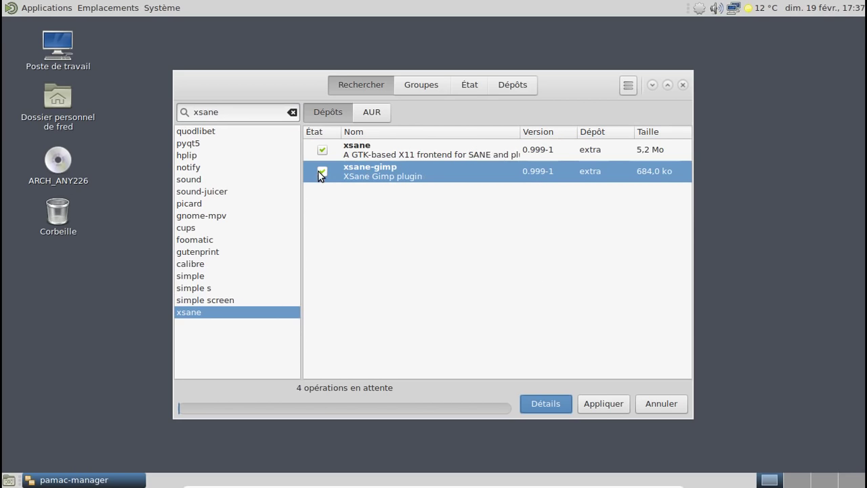
Step: Apply the four installations, validate the summary and authenticate with the password
left_click(602, 403)
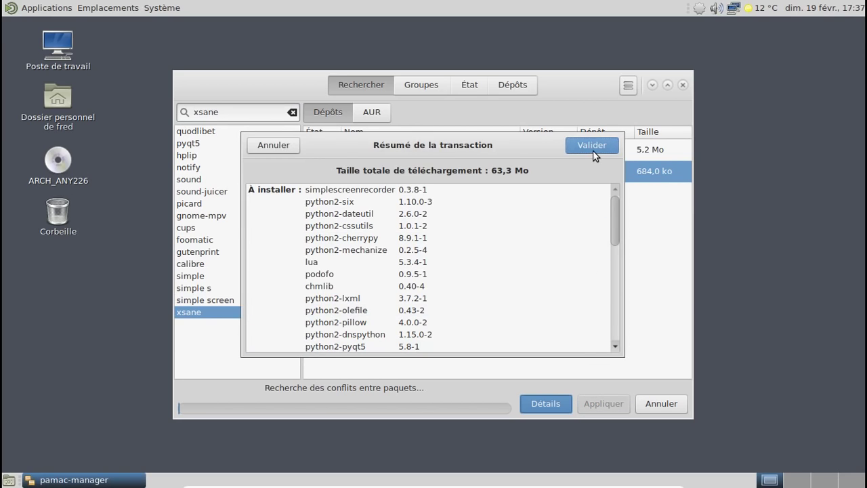
left_click(591, 147)
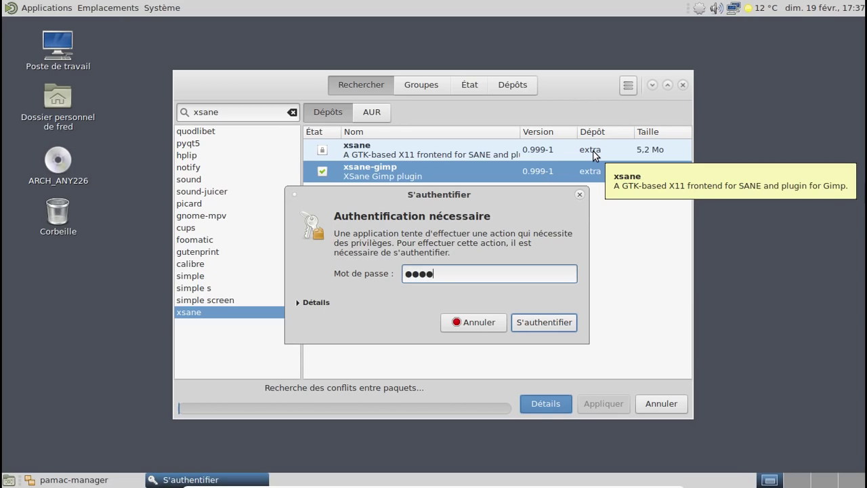
key("Return")
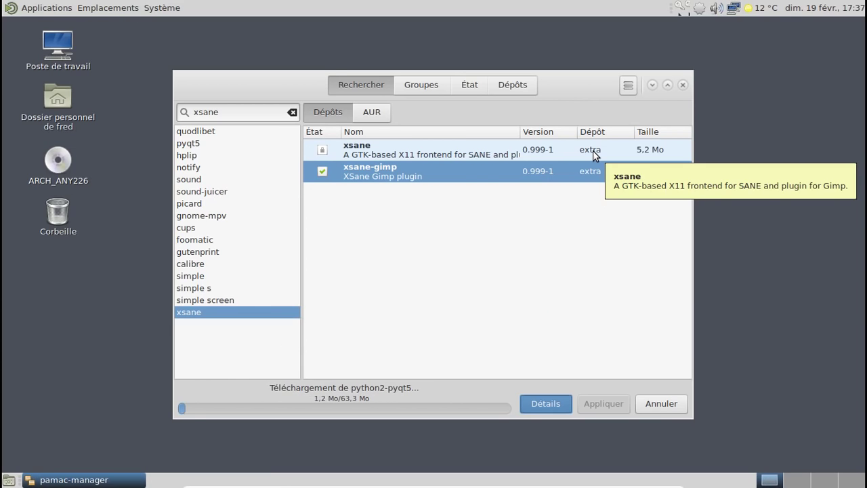
left_click(60, 9)
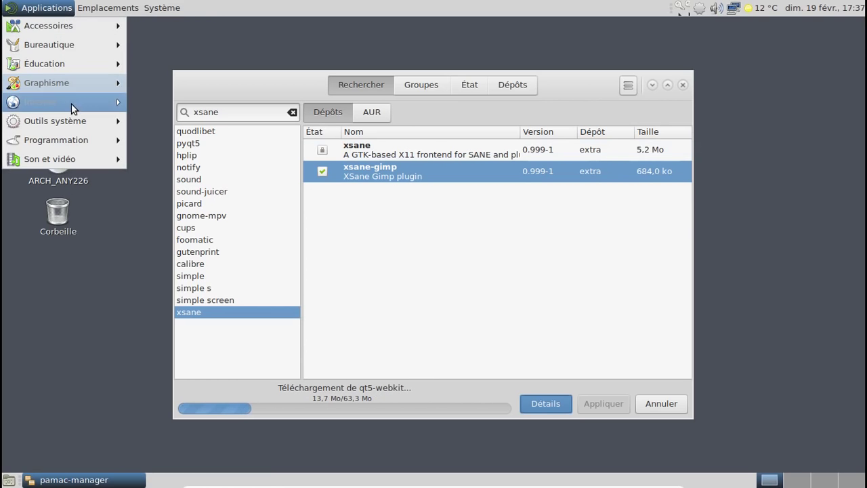
Step: In a new MATE Terminal, enable and start org.cups.cupsd with sudo systemctl
mouse_move(75, 167)
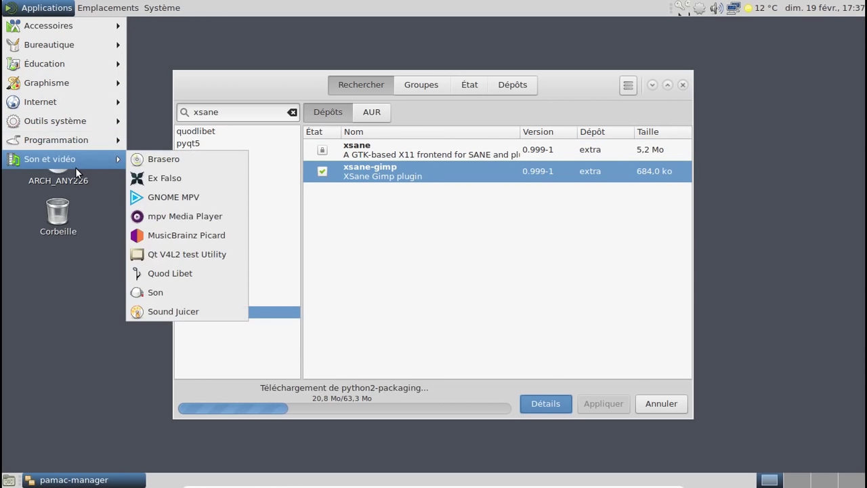
mouse_move(67, 120)
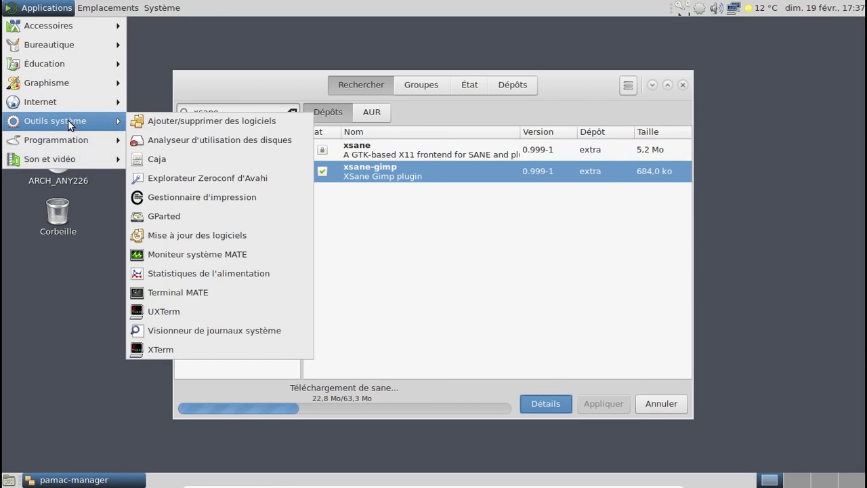
left_click(195, 291)
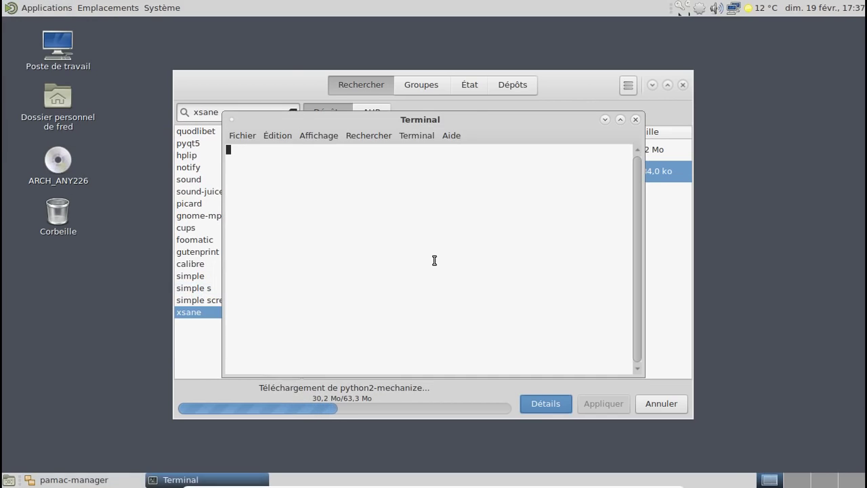
type("sudo s")
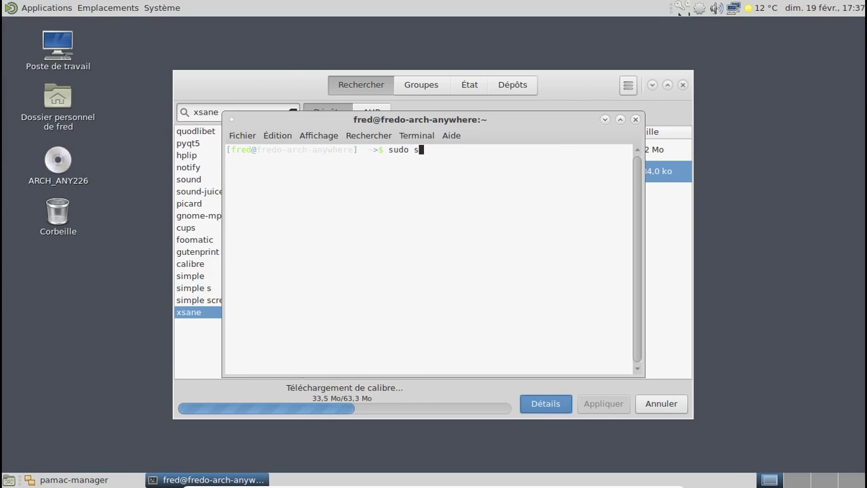
type("ystemctl enable")
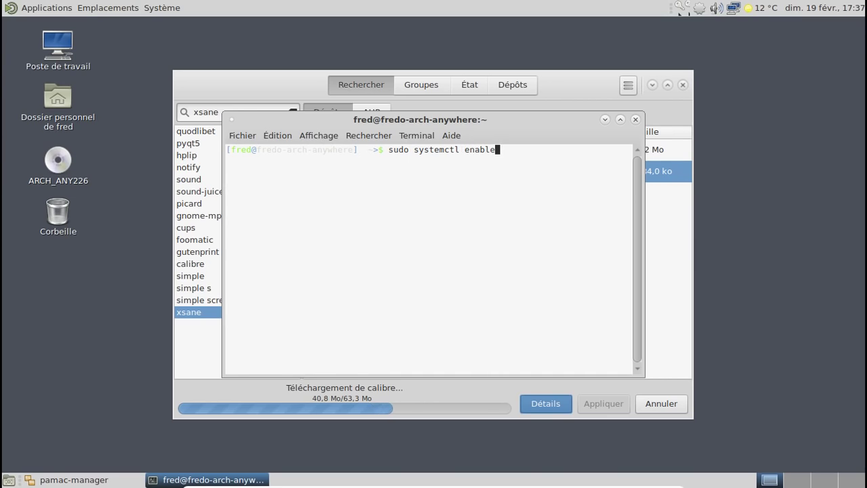
type(" org.cups.c")
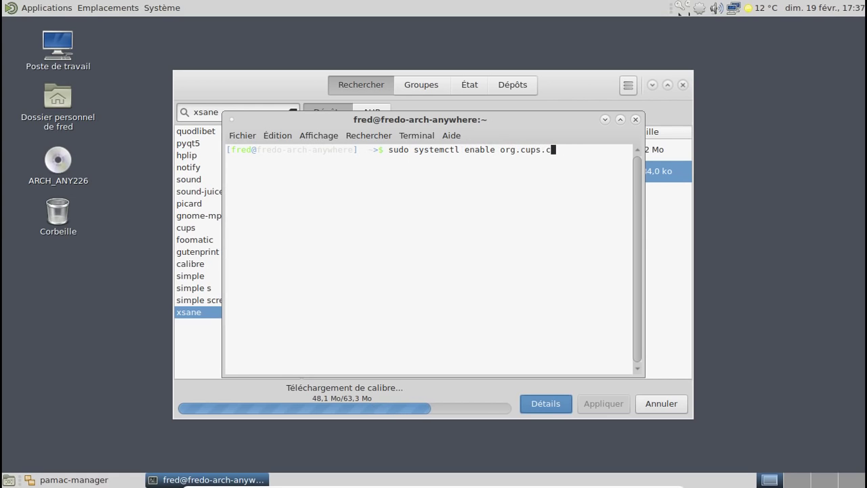
type("upsd")
key("Return")
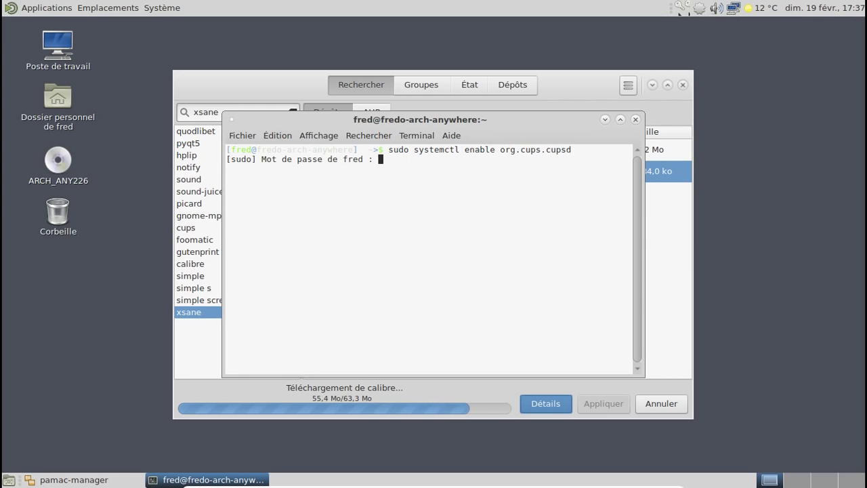
key("Return")
key("Up")
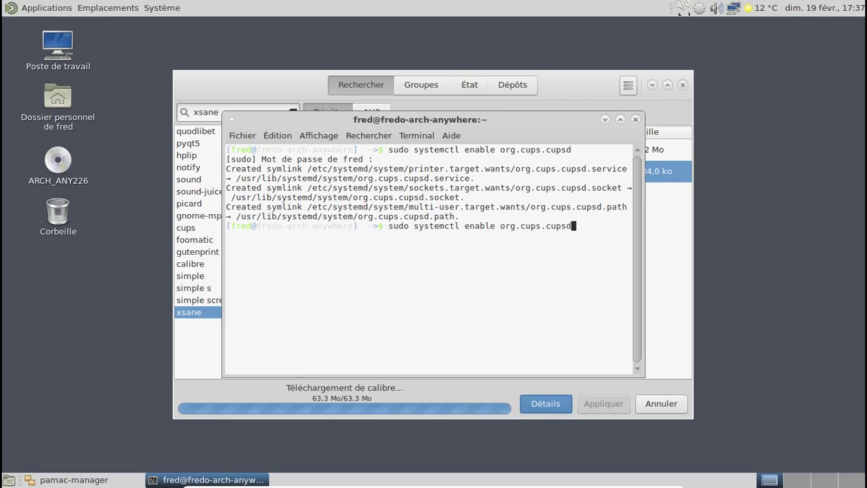
key("Left")
key("Left")
key("Left")
key("Left")
key("Left")
key("Left")
key("Left")
key("Left")
key("Left")
key("Left")
key("Left")
key("Left")
key("Left")
key("Left")
key("Left")
key("Left")
key("Right")
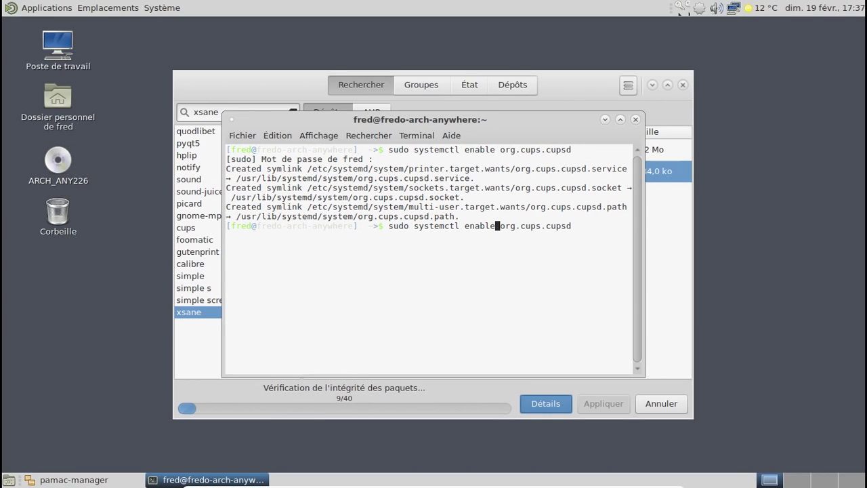
key("BackSpace")
key("BackSpace")
key("BackSpace")
key("BackSpace")
key("BackSpace")
key("BackSpace")
type("start")
key("Return")
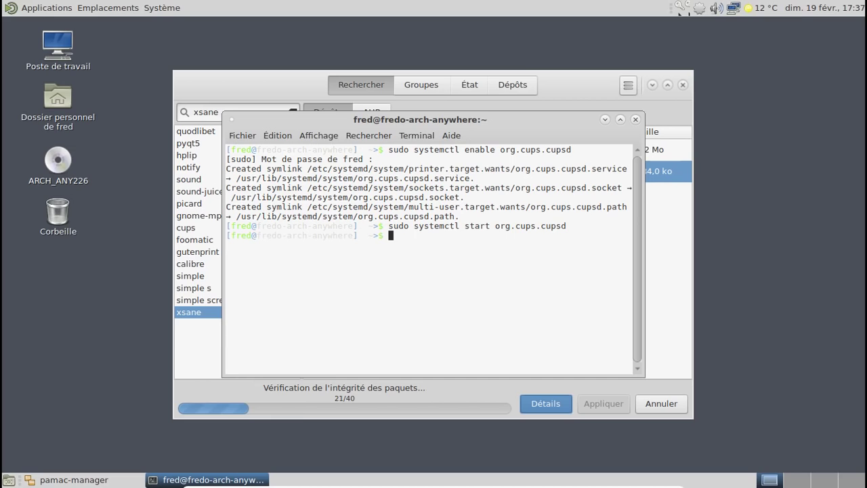
Step: Enable and start avahi-daemon by editing the recalled systemctl command
key("Up")
key("BackSpace")
key("BackSpace")
key("BackSpace")
key("BackSpace")
key("BackSpace")
key("BackSpace")
key("BackSpace")
key("BackSpace")
key("BackSpace")
key("BackSpace")
key("BackSpace")
key("BackSpace")
key("BackSpace")
key("BackSpace")
key("BackSpace")
key("BackSpace")
key("BackSpace")
key("BackSpace")
key("BackSpace")
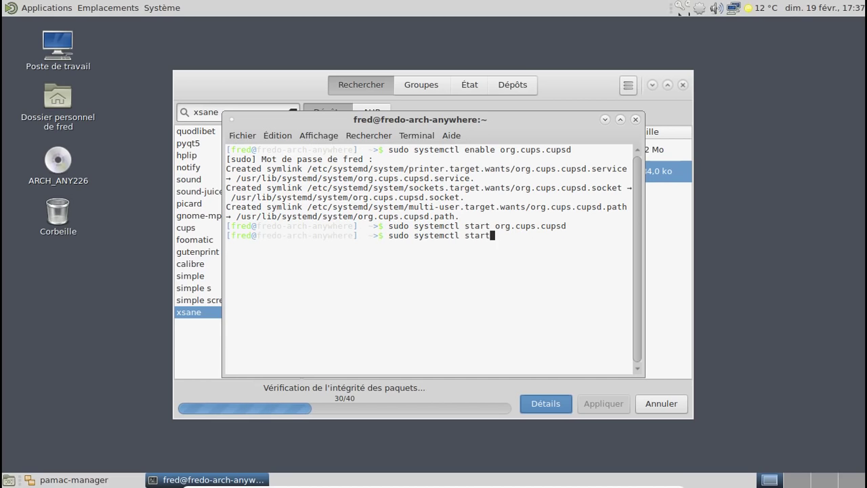
key("BackSpace")
type("enabel")
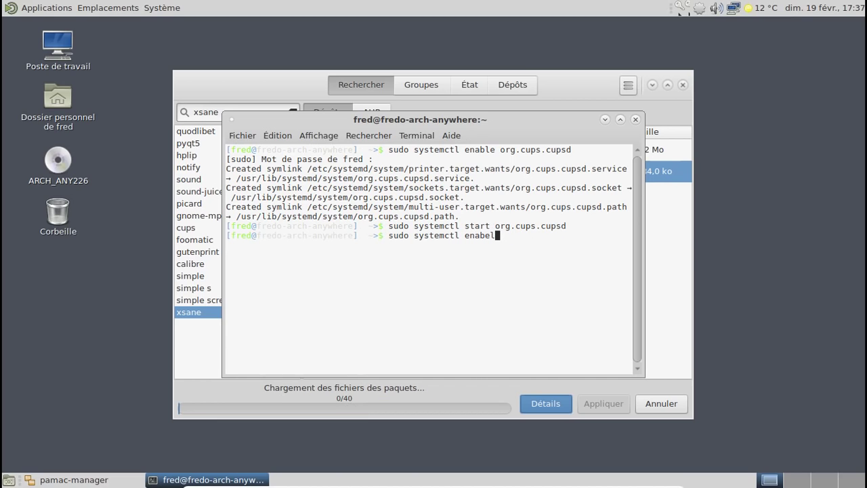
key("BackSpace")
key("BackSpace")
type("le avahi-da")
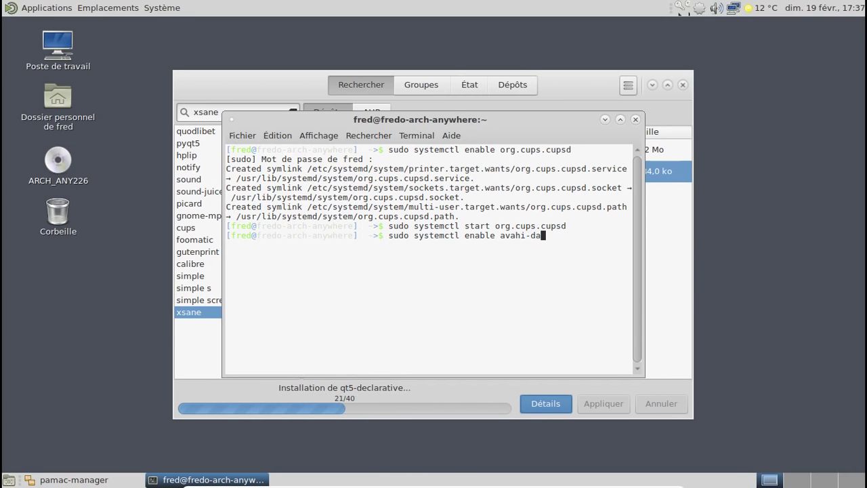
type("emon")
key("Return")
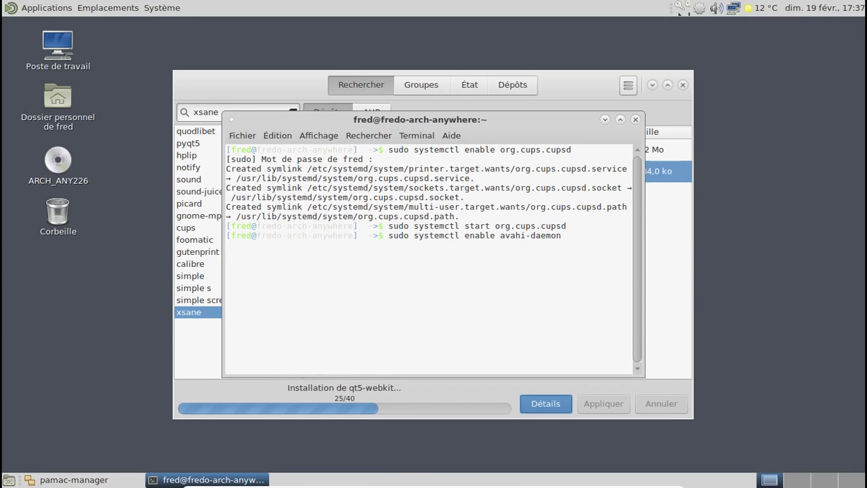
key("Up")
key("Left")
key("Left")
key("Left")
key("Left")
key("Left")
key("Left")
key("Left")
key("Left")
key("Left")
key("Left")
key("Left")
key("Left")
key("Left")
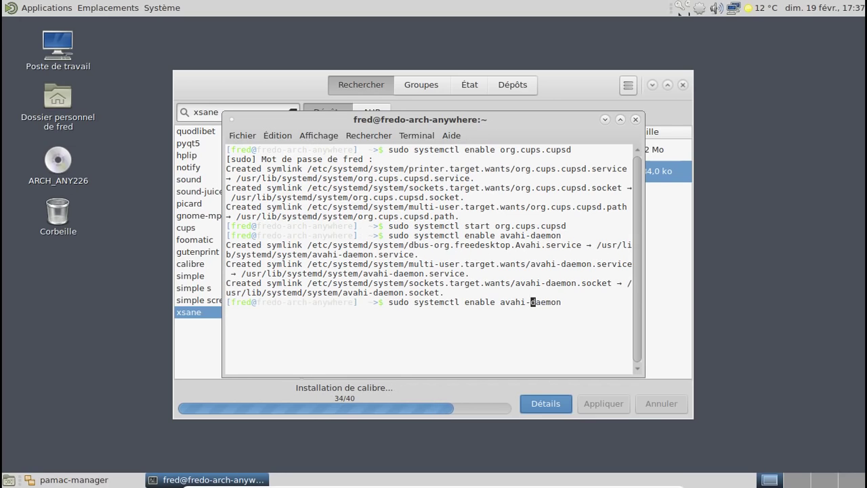
key("BackSpace")
key("BackSpace")
key("BackSpace")
key("BackSpace")
key("BackSpace")
key("BackSpace")
type("start")
key("Return")
Step: Start avahi-dnsconfd by changing the service name in the recalled command
key("Up")
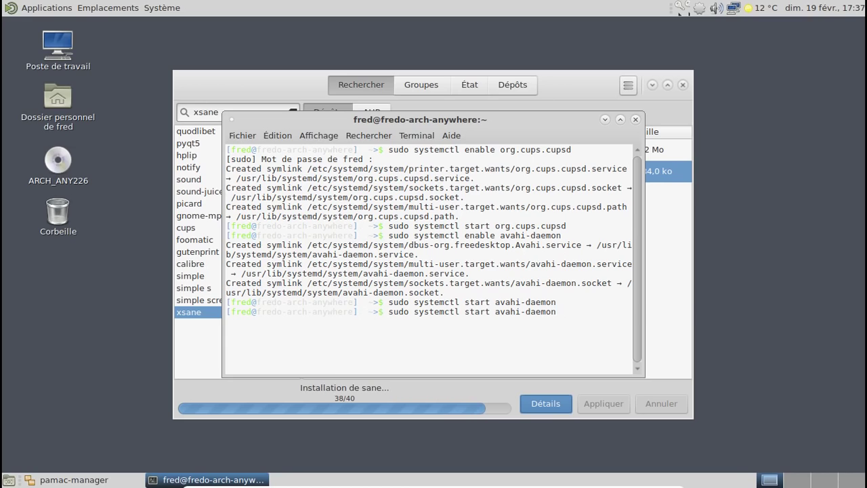
key("BackSpace")
key("BackSpace")
key("BackSpace")
key("BackSpace")
key("BackSpace")
type("nc")
key("BackSpace")
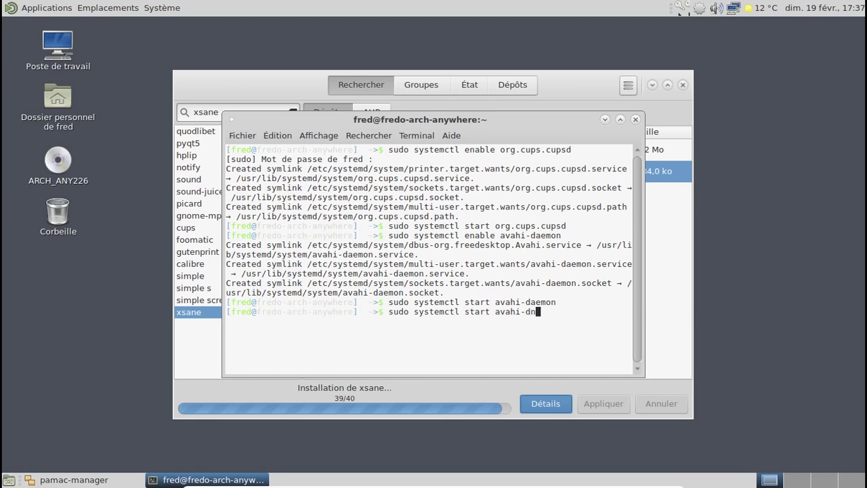
type("sconfd")
key("BackSpace")
key("BackSpace")
type("df")
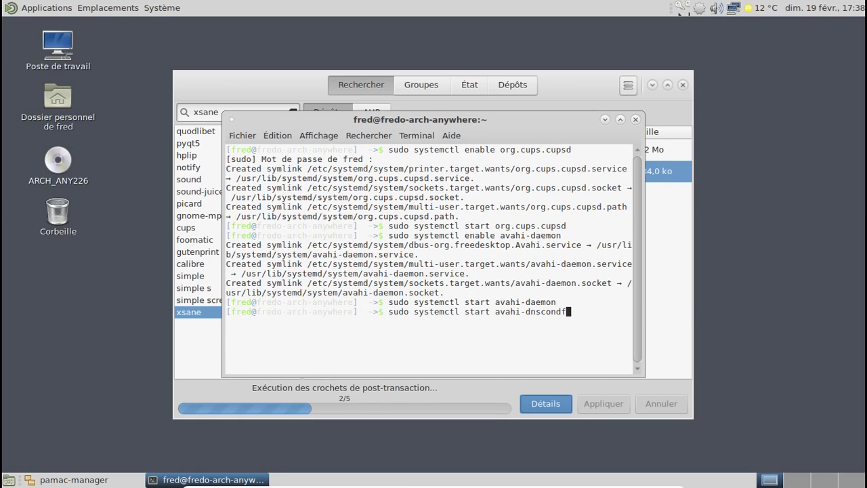
key("BackSpace")
key("BackSpace")
type("fd")
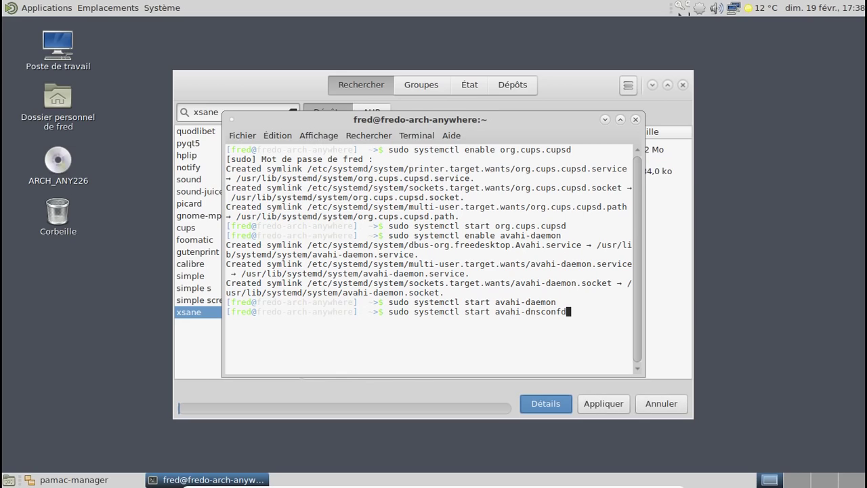
key("Return")
Step: Enable avahi-dnsconfd with sudo systemctl enable
key("Up")
key("Left")
key("Left")
key("Left")
key("Left")
key("Left")
key("Left")
key("Left")
key("Left")
key("Left")
key("Left")
key("Left")
key("Left")
key("Left")
key("Left")
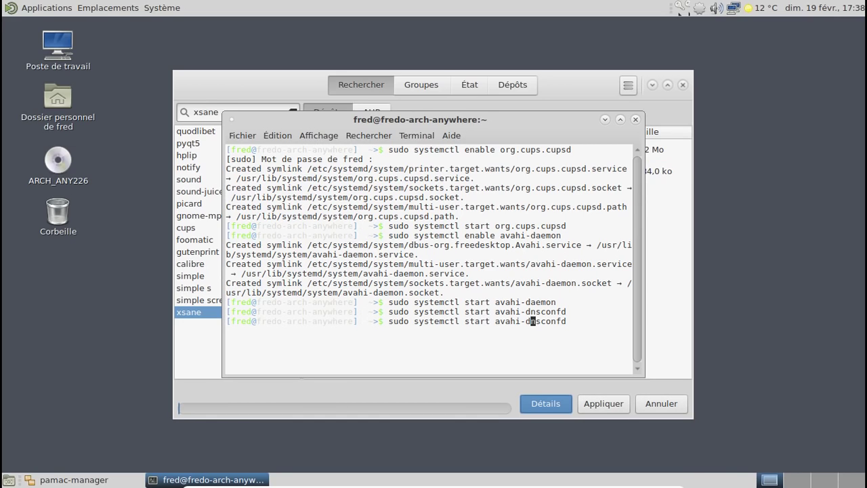
key("BackSpace")
key("BackSpace")
key("BackSpace")
key("BackSpace")
key("BackSpace")
key("BackSpace")
type("enable")
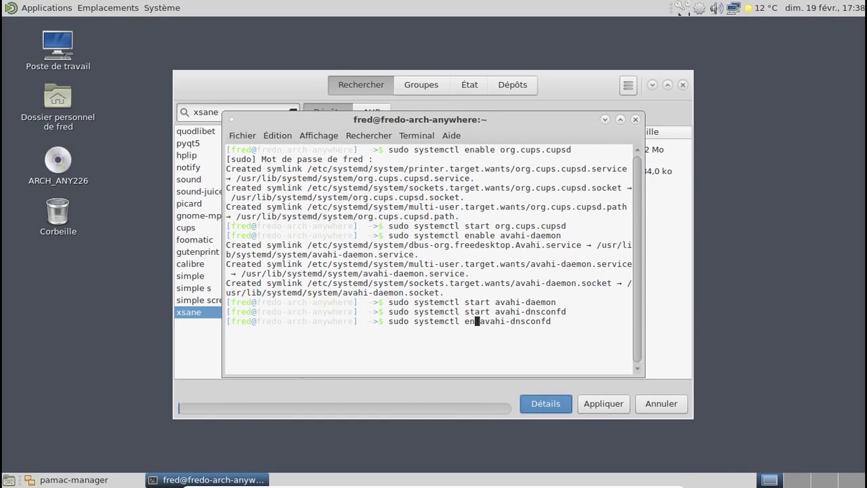
key("Return")
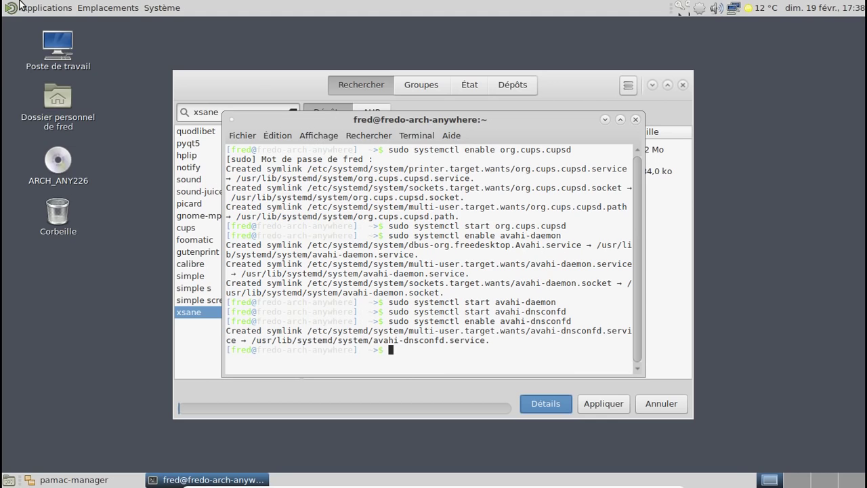
left_click(24, 7)
Step: Open Chromium to view the CUPS 2.2.2 page at localhost:631, then close the browser
mouse_move(46, 121)
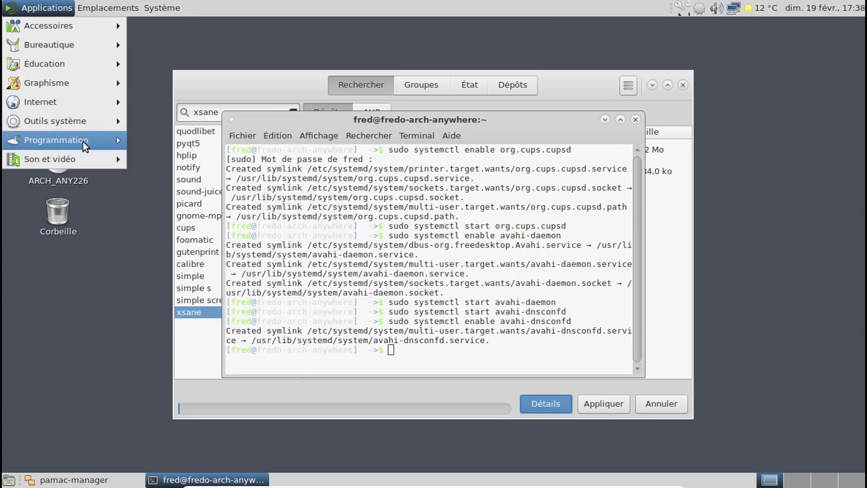
left_click(207, 195)
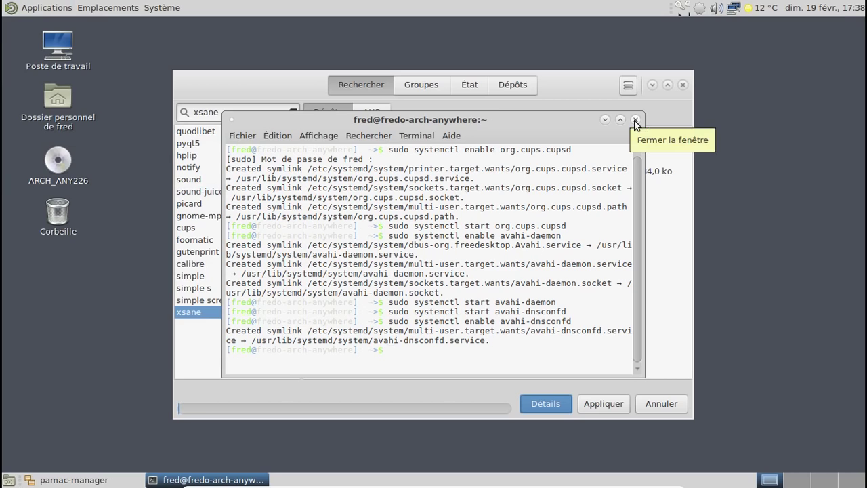
left_click(576, 80)
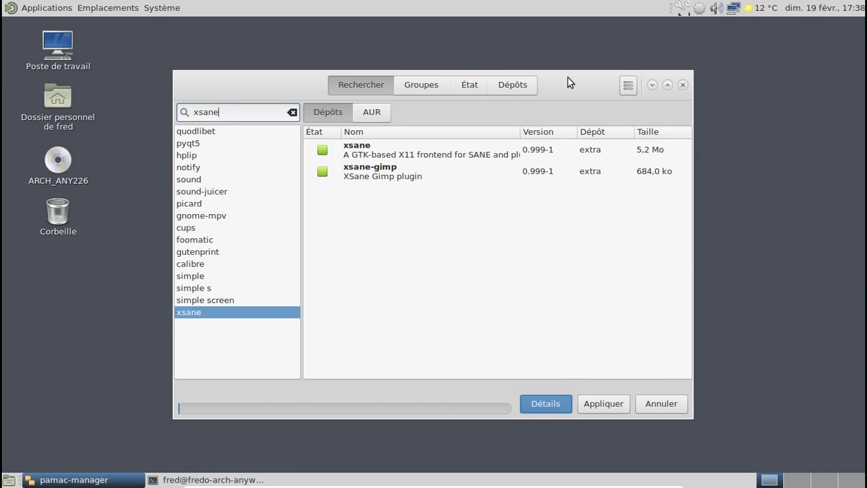
left_click(58, 8)
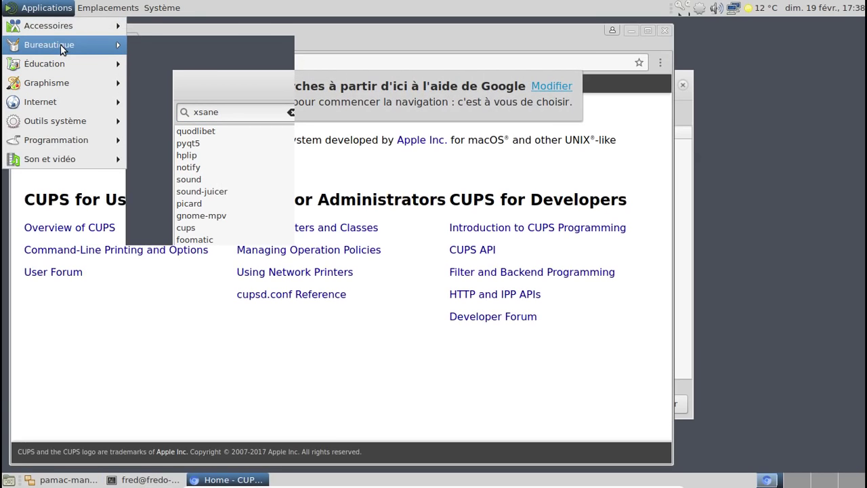
mouse_move(62, 49)
key("Escape")
key("Escape")
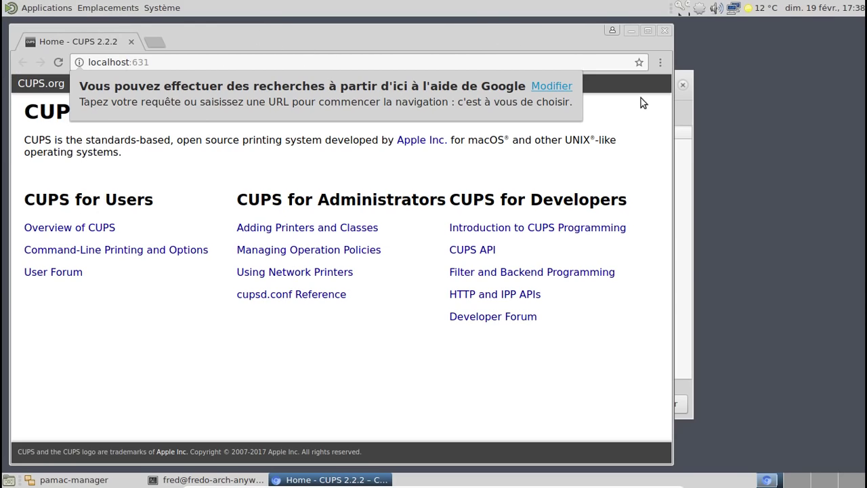
left_click(667, 30)
left_click(57, 8)
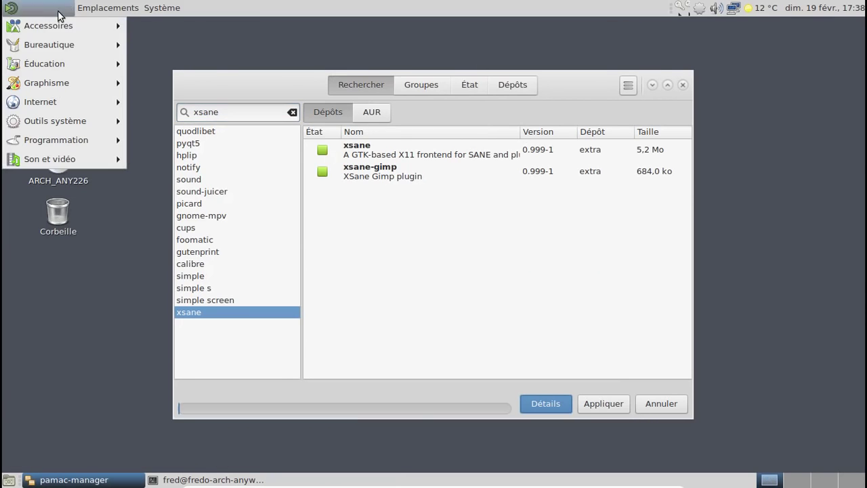
Step: Launch Transmission, accept its file-sharing disclaimer, and close it
mouse_move(58, 85)
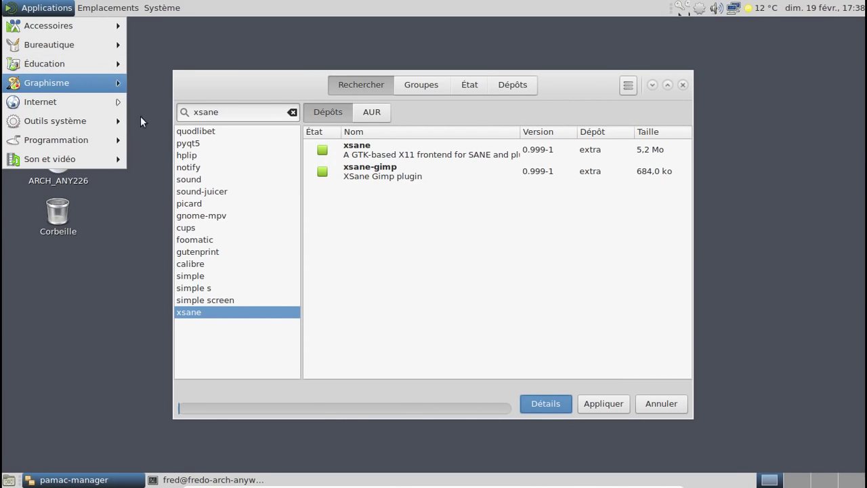
mouse_move(79, 161)
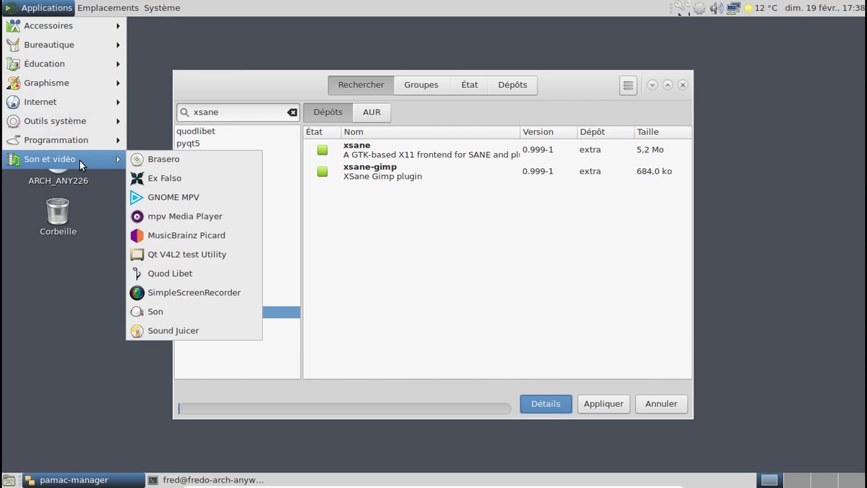
mouse_move(73, 121)
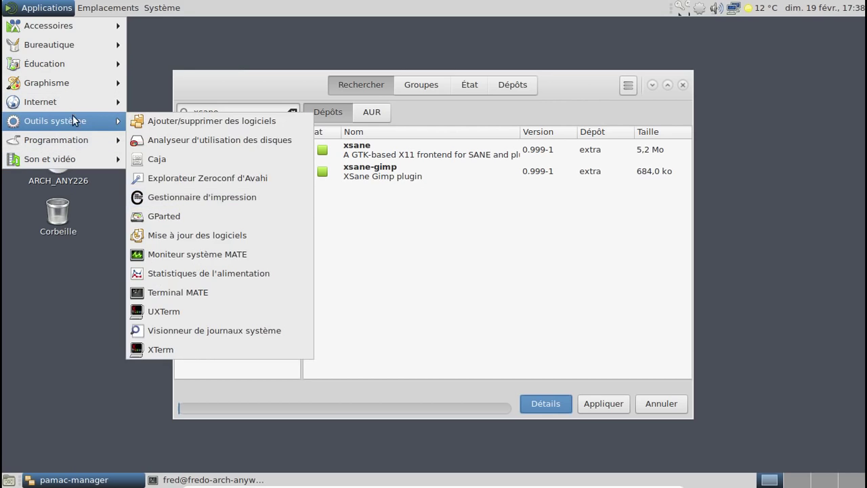
mouse_move(72, 101)
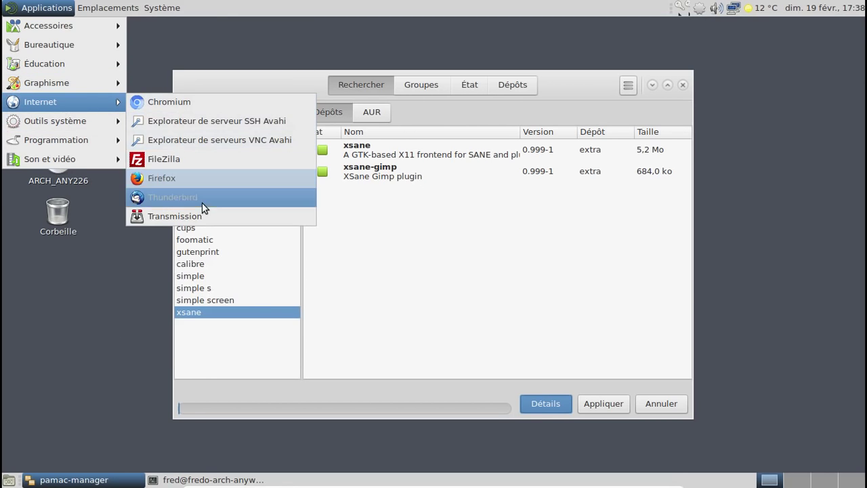
left_click(197, 214)
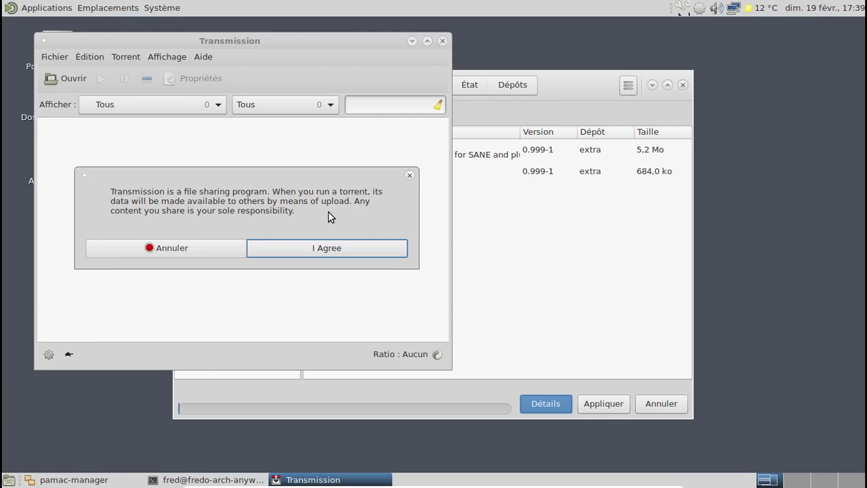
left_click(321, 247)
left_click(441, 41)
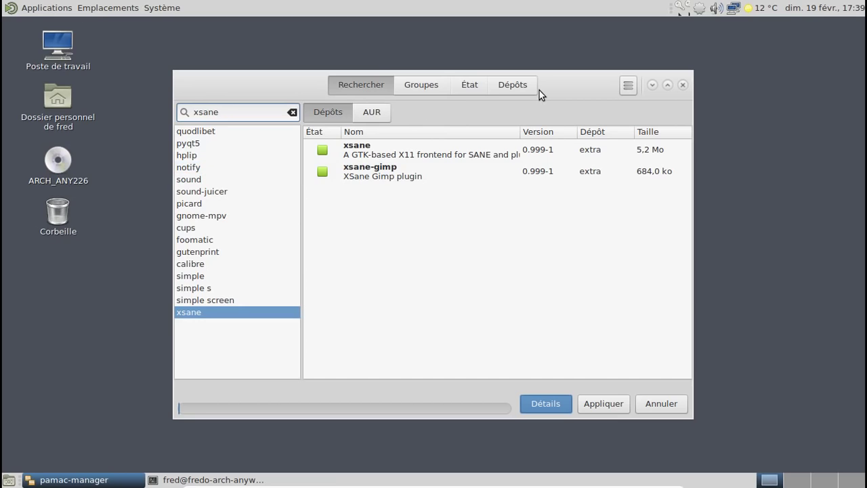
Step: Attach the HP DeskJet USB device to the virtual machine, then close Pamac and the terminal
mouse_move(383, 486)
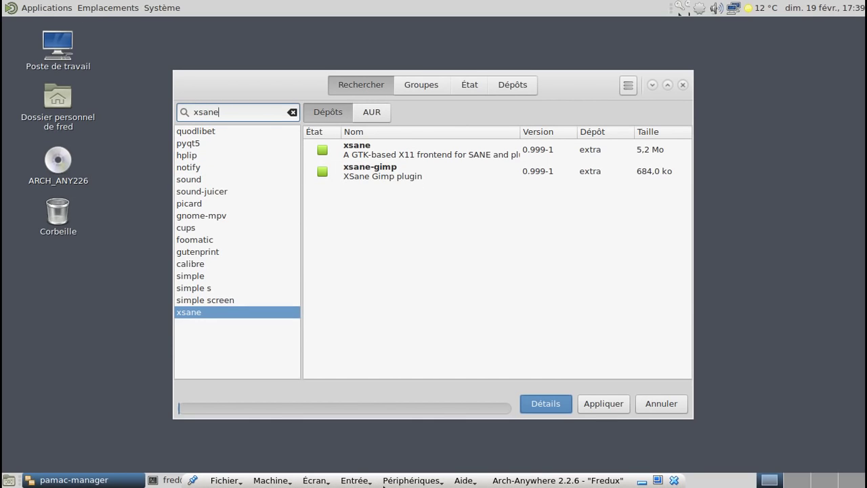
left_click(437, 481)
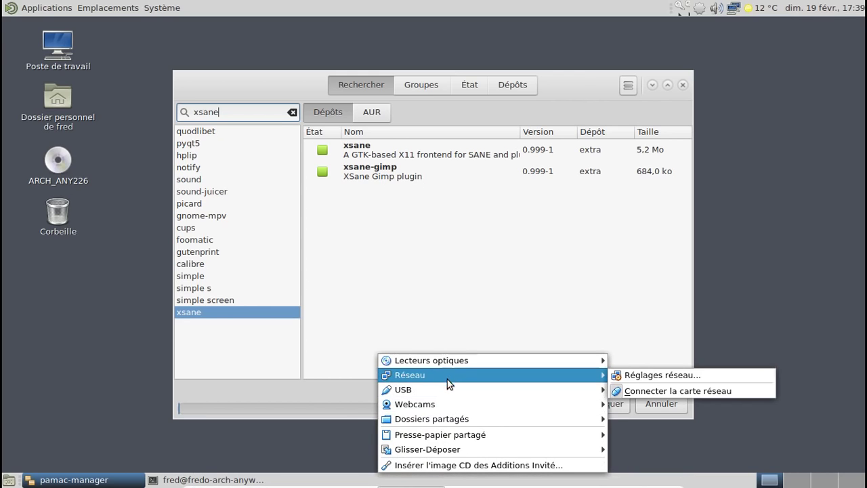
mouse_move(445, 388)
left_click(670, 463)
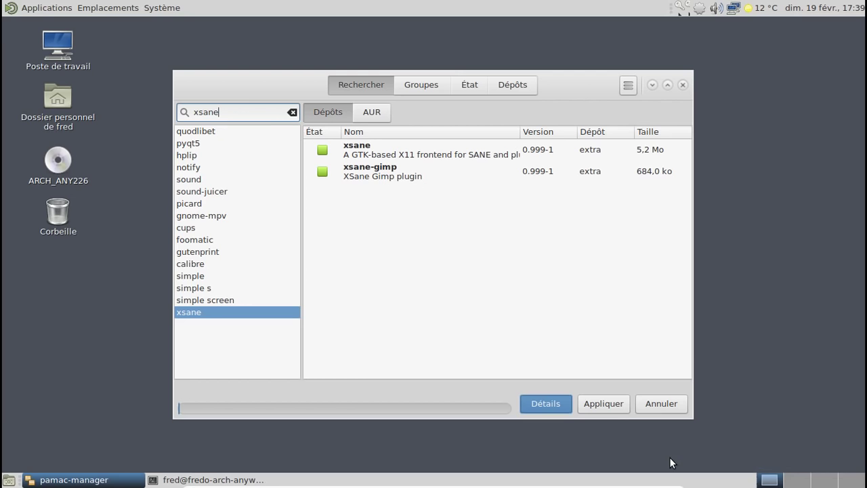
left_click(684, 84)
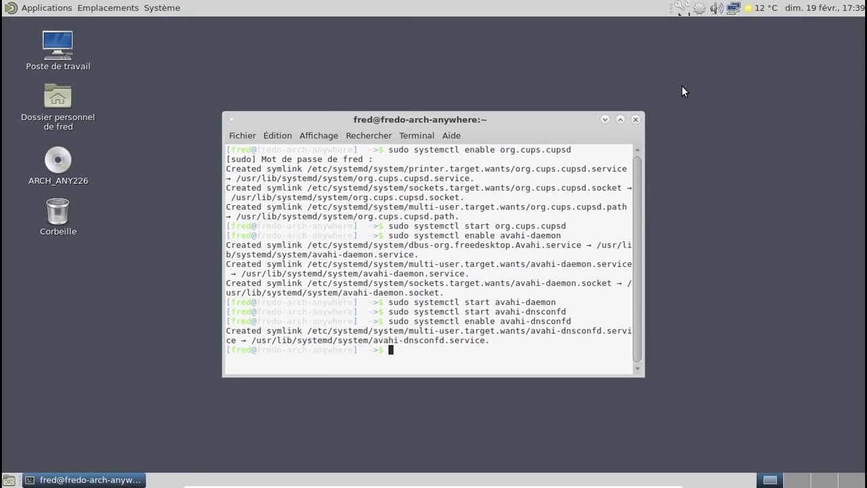
left_click(636, 120)
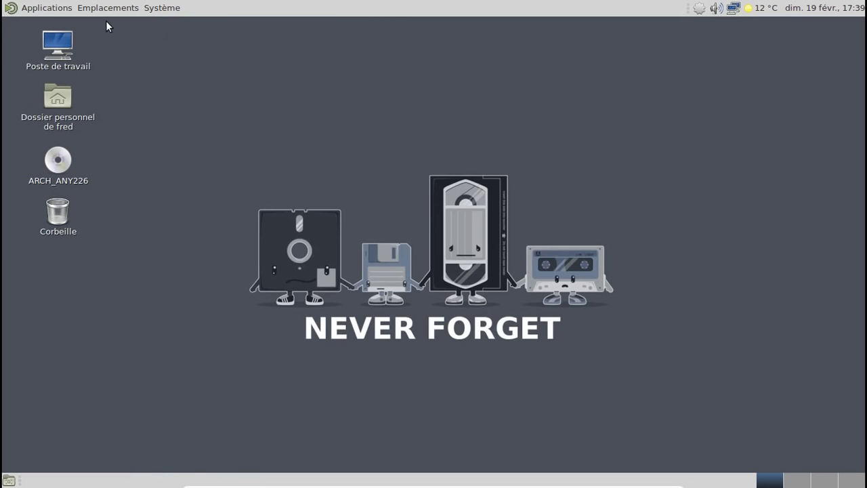
Step: Launch HP Device Manager from Applications > Accessoires
left_click(34, 9)
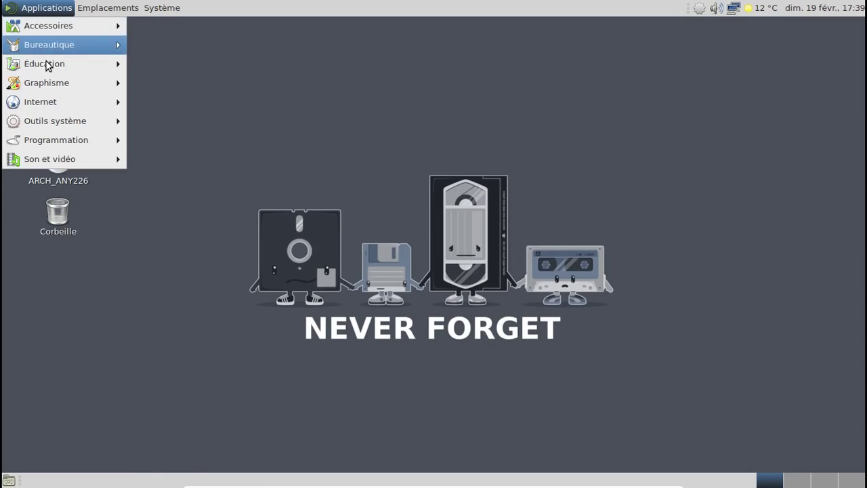
mouse_move(57, 48)
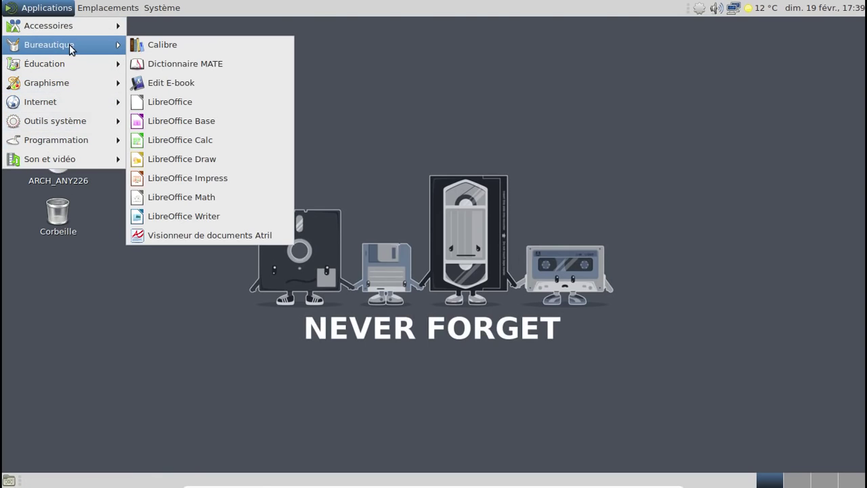
mouse_move(60, 29)
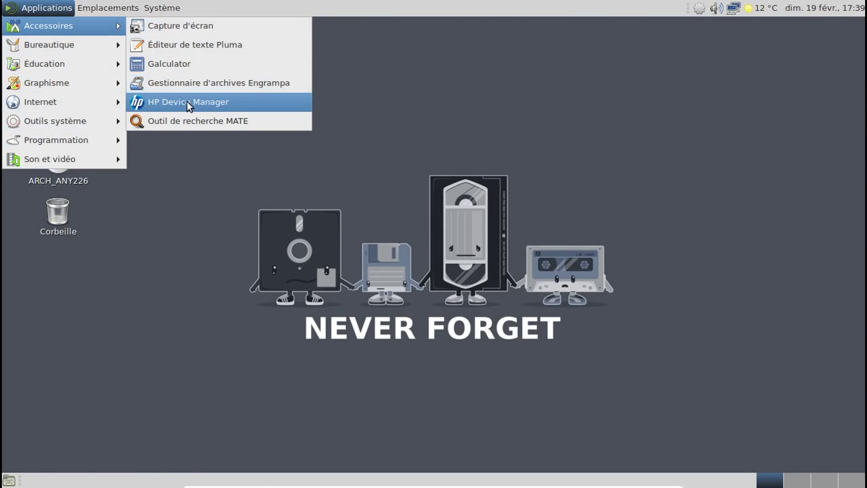
left_click(187, 101)
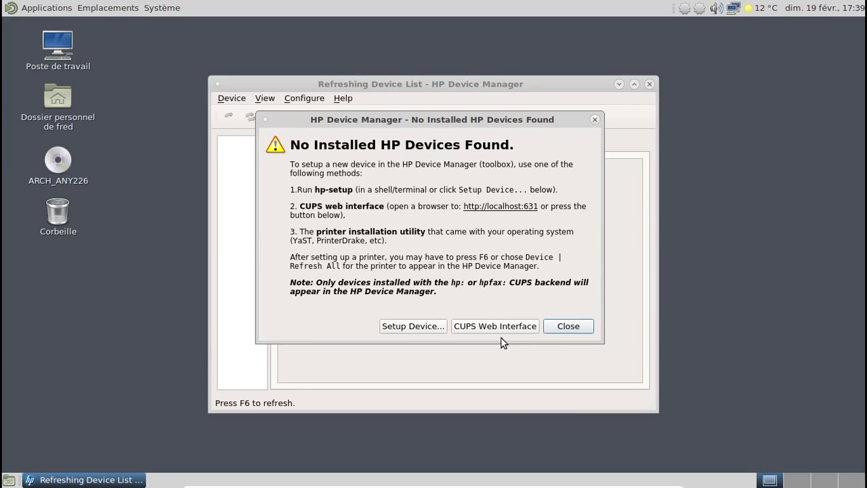
Step: Start a new device setup over USB so the HP Deskjet 2130 Series is detected
left_click(425, 331)
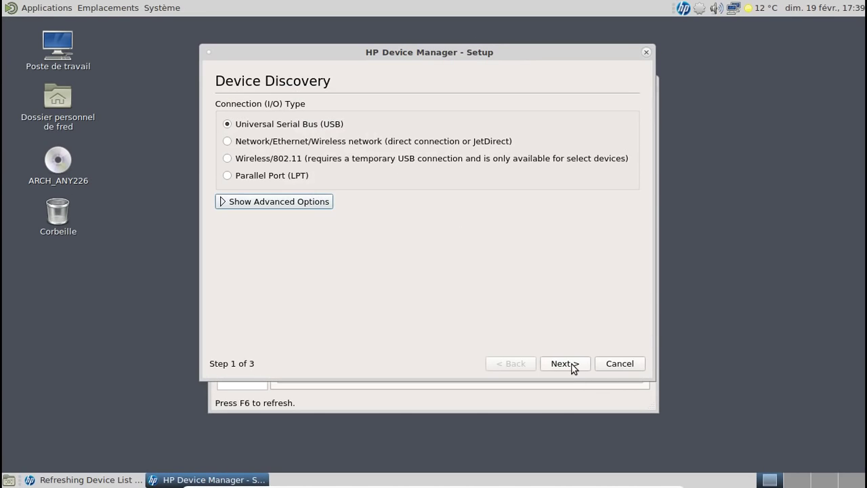
left_click(565, 364)
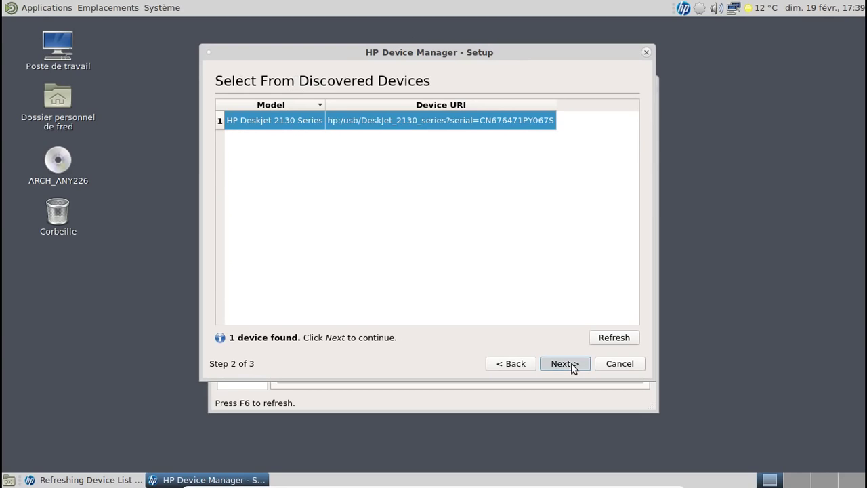
left_click(572, 366)
left_click(120, 480)
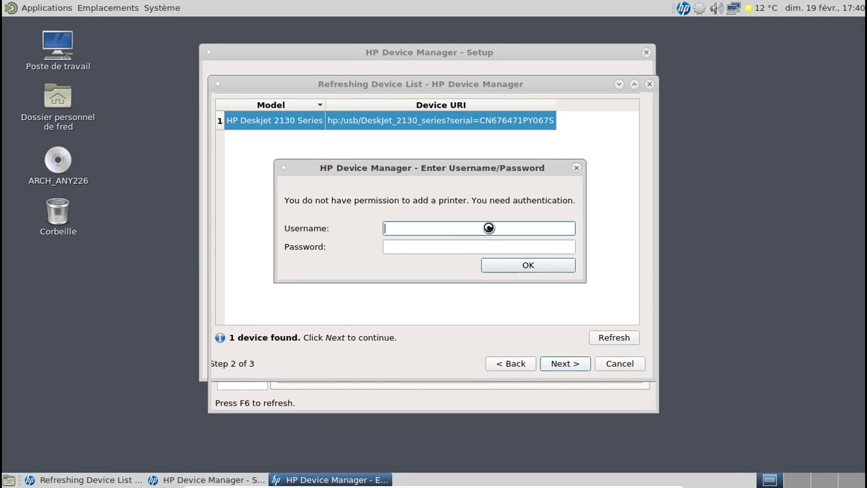
Step: Add the Deskjet 2130 by entering the administrator username and password
key("Tab")
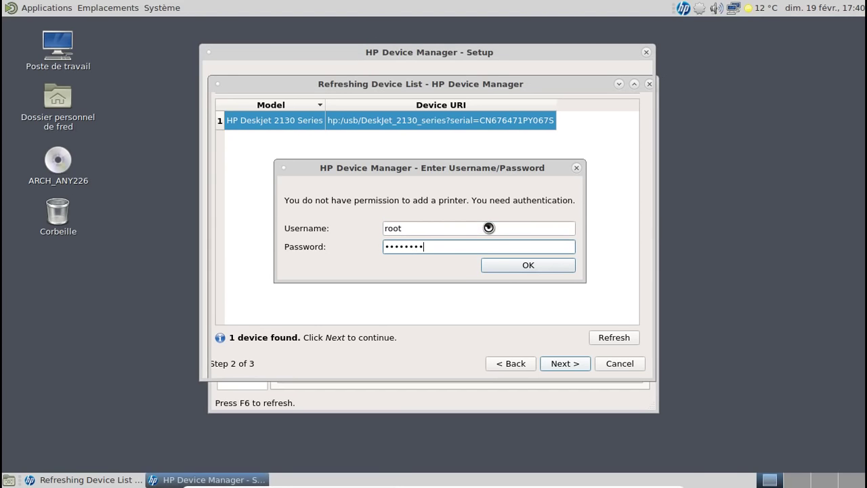
left_click(515, 260)
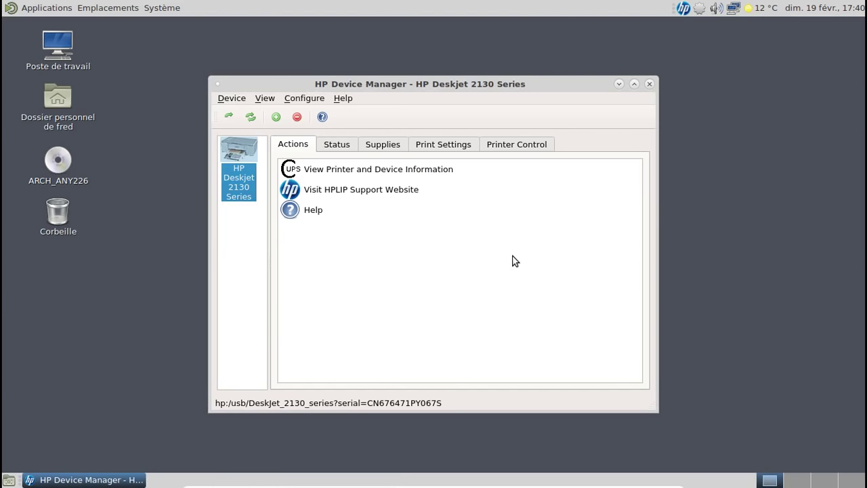
Step: Review the Print Settings, Status and Supplies tabs, then close HP Device Manager
left_click(422, 145)
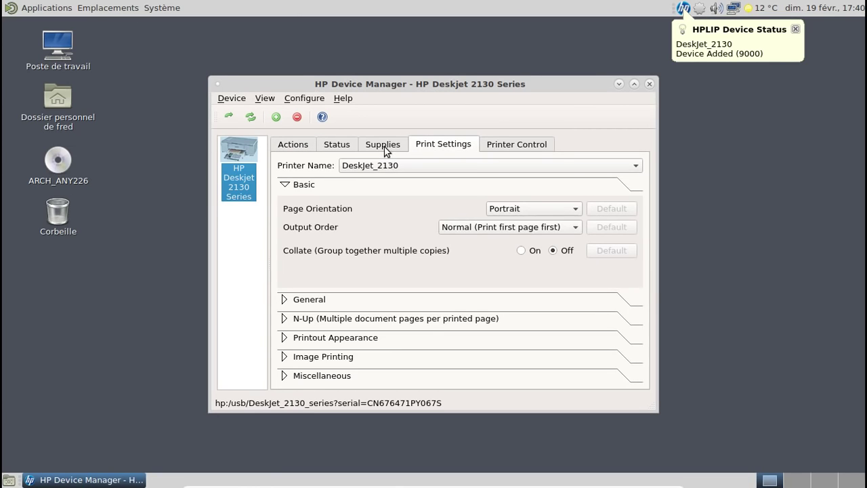
left_click(384, 149)
left_click(417, 149)
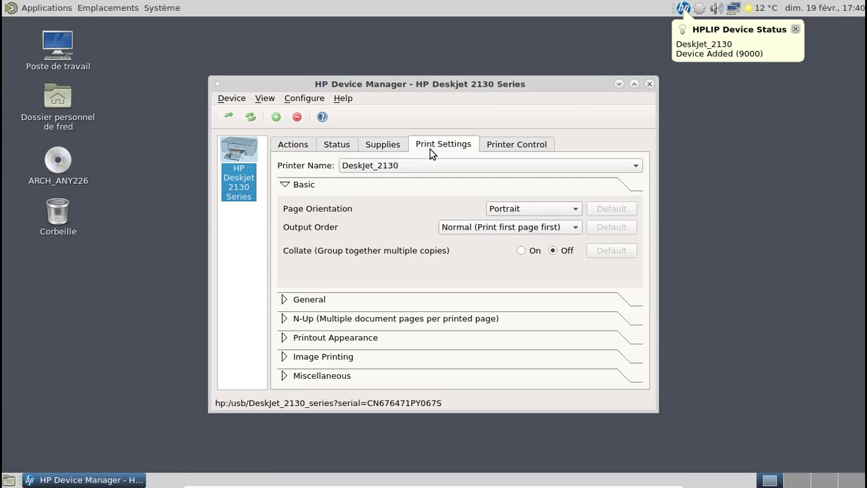
left_click(346, 148)
left_click(378, 150)
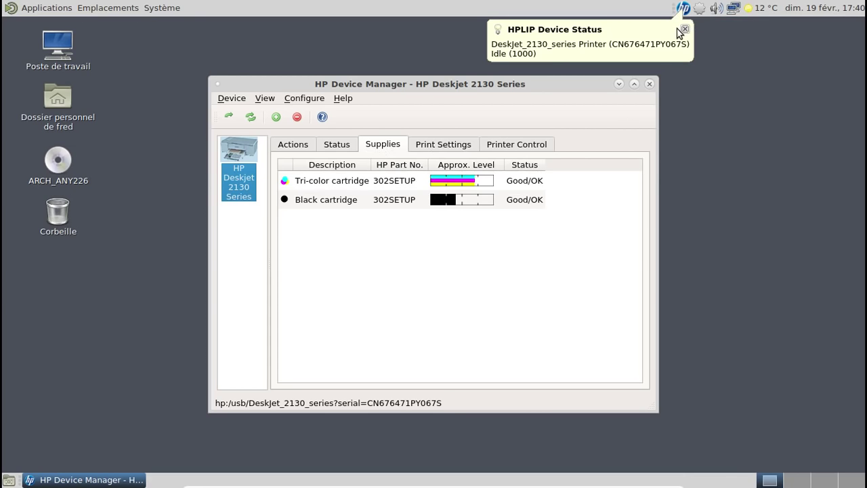
left_click(684, 30)
left_click(648, 83)
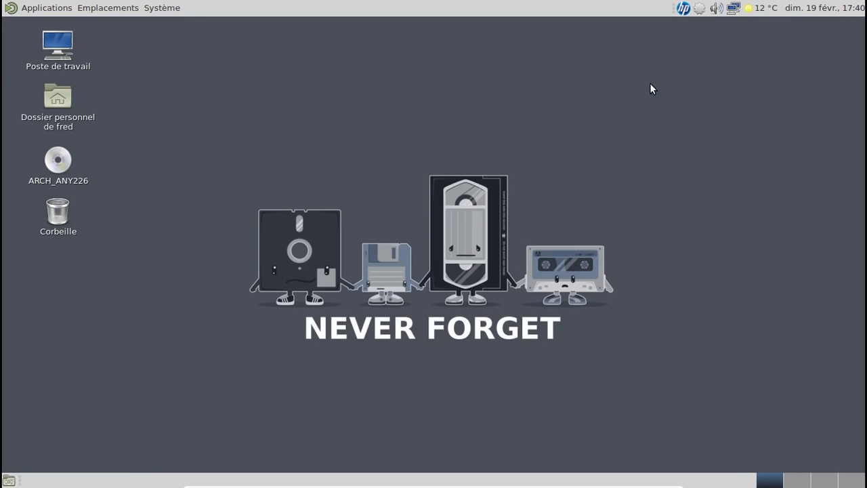
Step: Launch XSane - Scanning from Applications > Graphisme and accept its licence
left_click(61, 8)
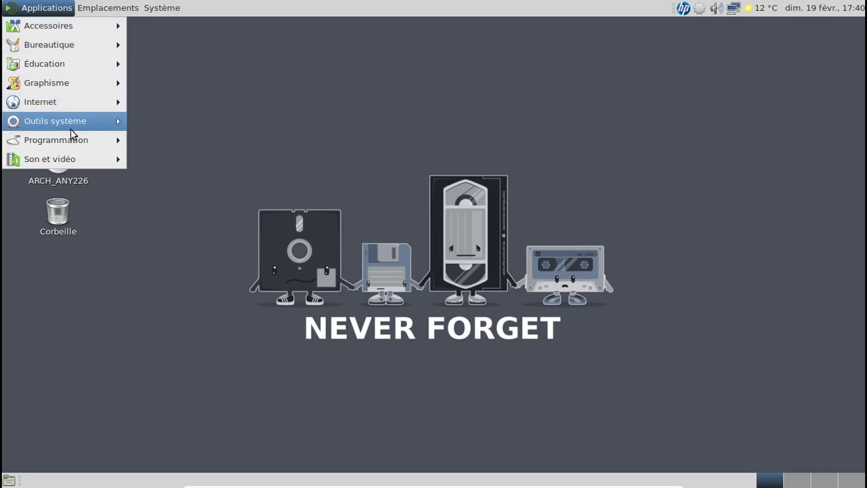
mouse_move(73, 134)
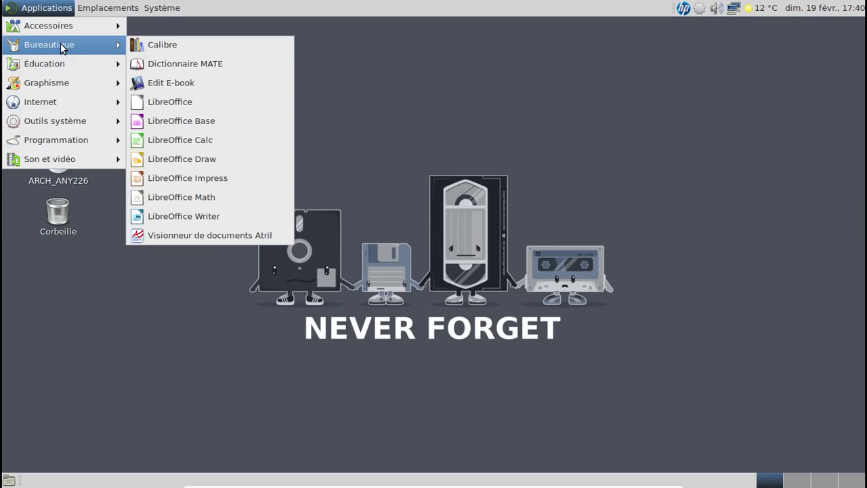
mouse_move(71, 102)
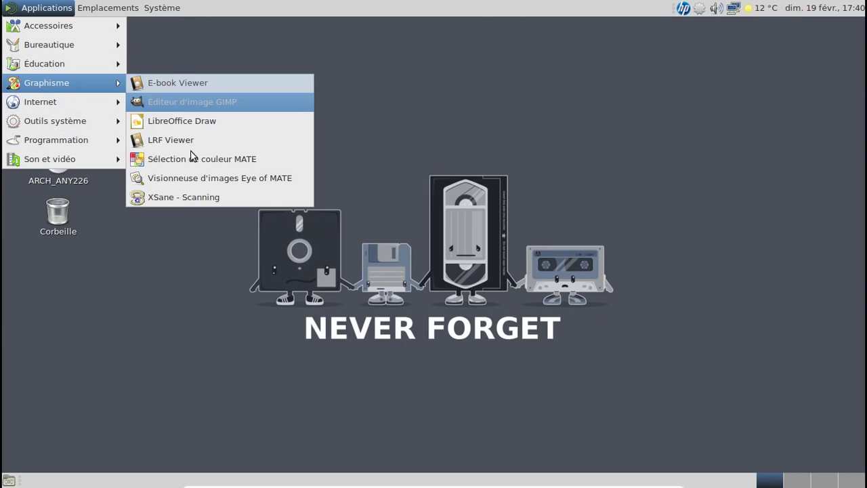
left_click(185, 196)
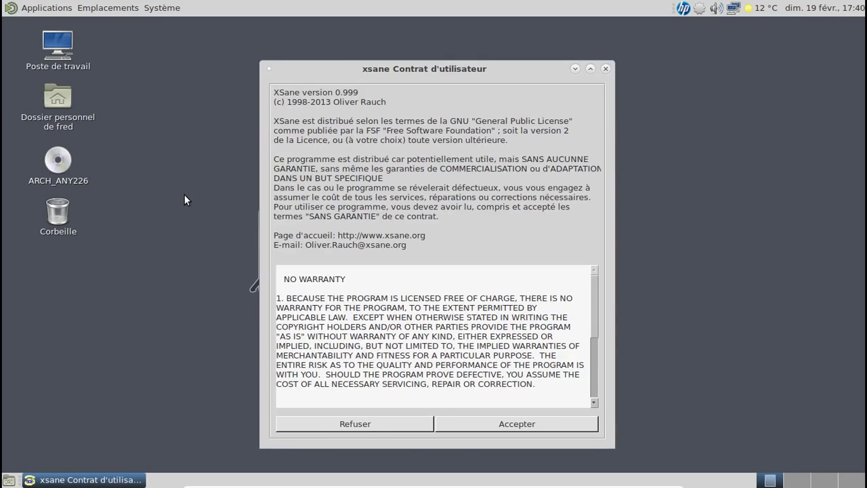
left_click(477, 427)
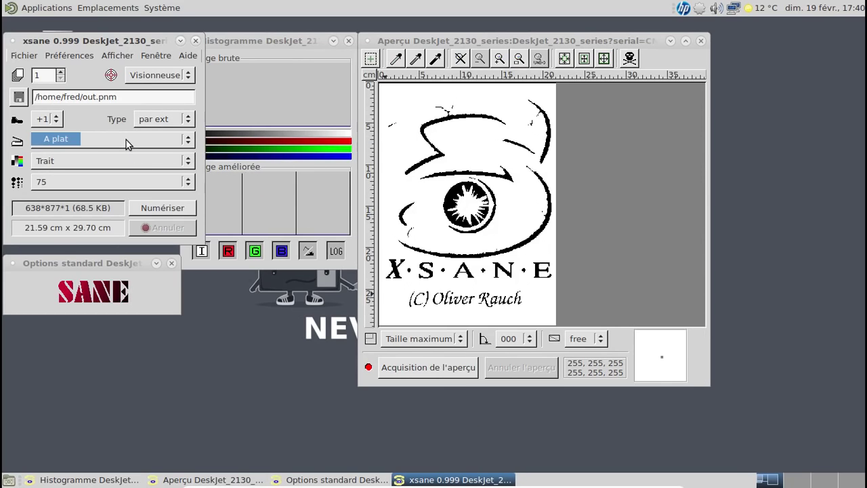
Step: Change the XSane scan mode from Trait to Couleur
left_click(120, 161)
left_click(81, 185)
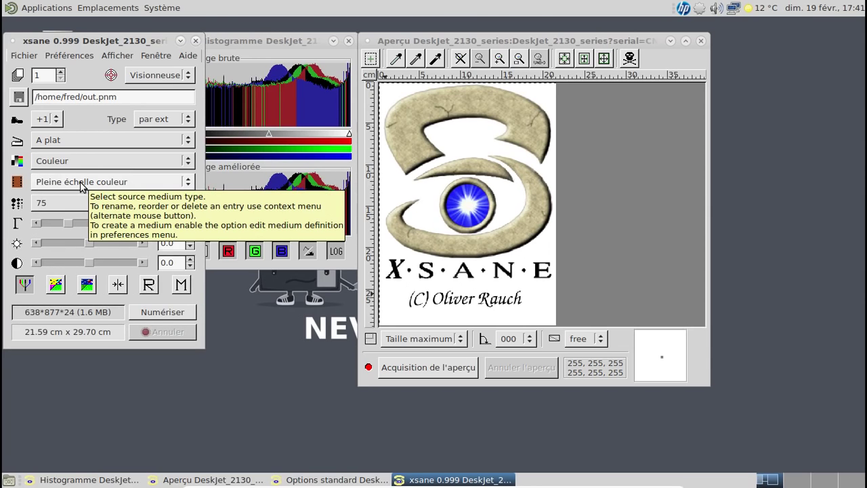
key("Control_R+f")
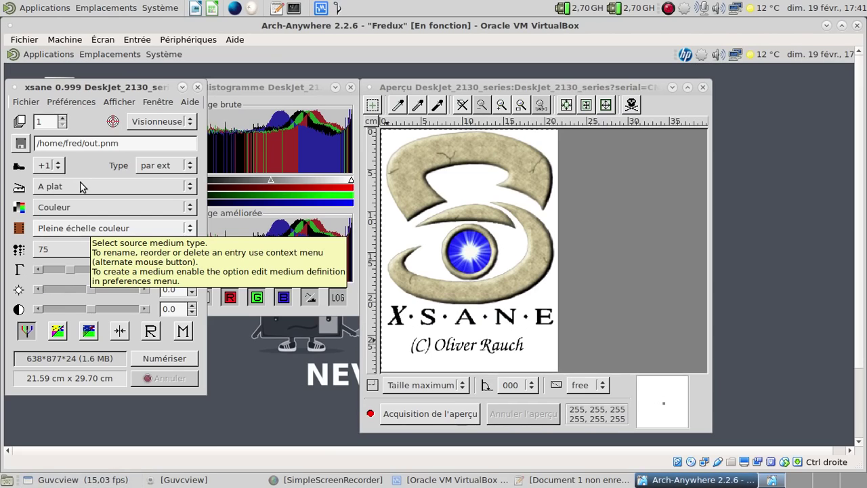
Step: Acquire a colour preview of the scanner bed
left_click(181, 480)
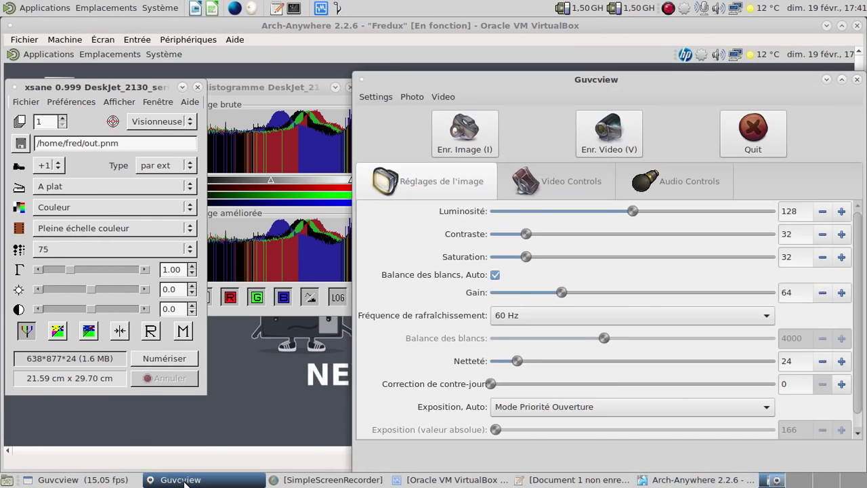
left_click(182, 480)
left_click(87, 478)
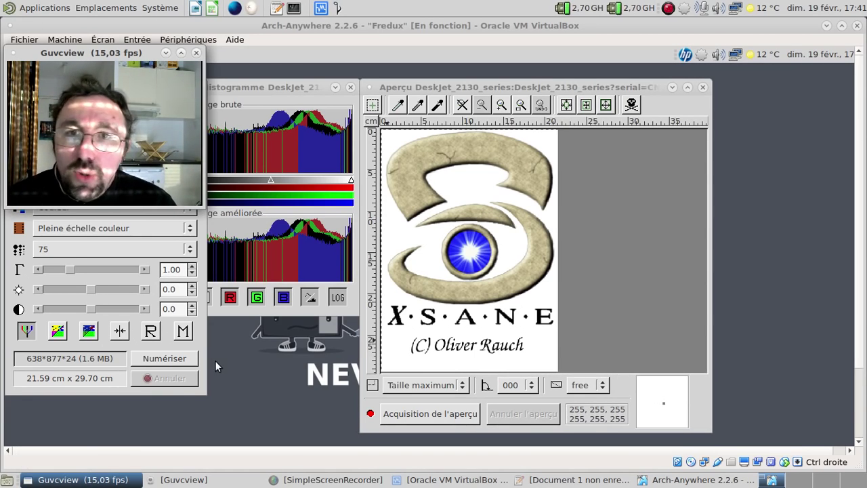
left_click(402, 27)
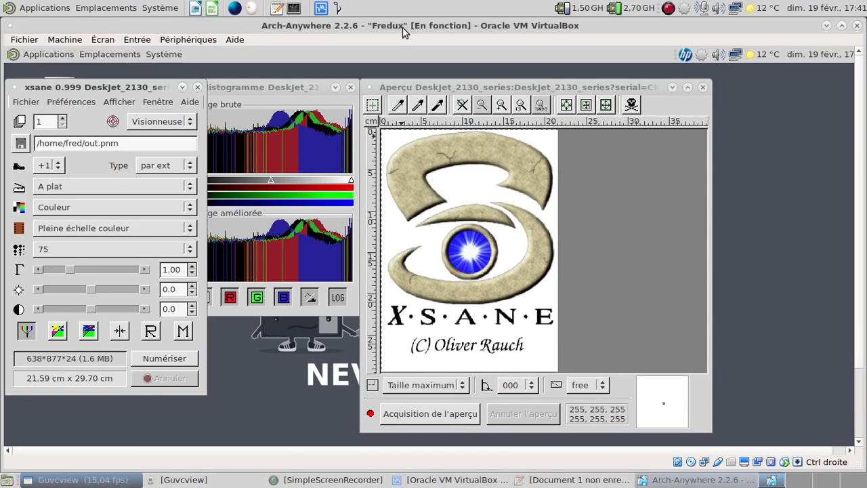
key("Control_R+f")
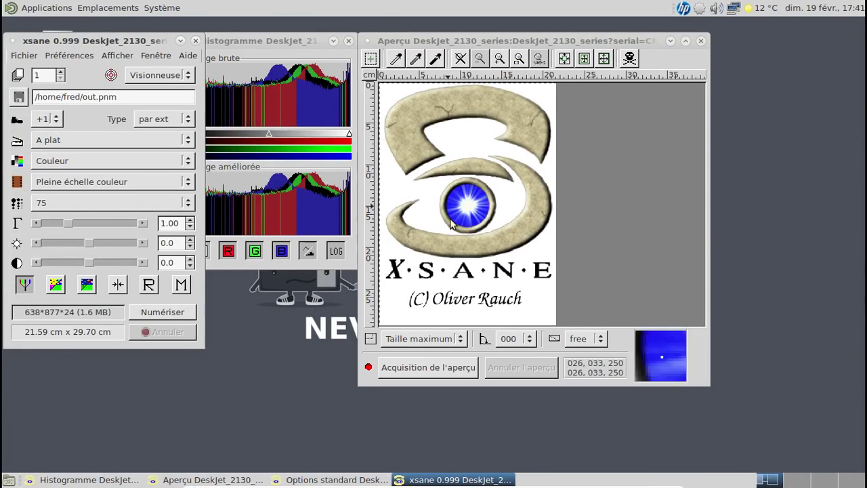
left_click(435, 369)
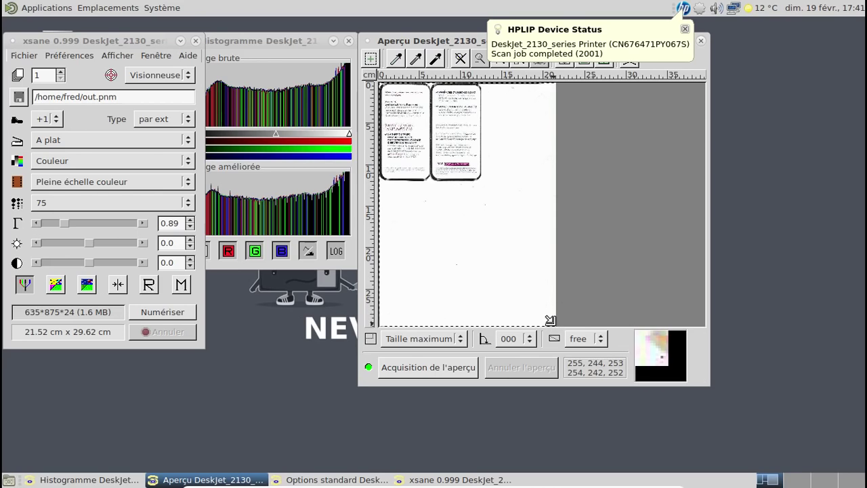
Step: Crop the scan area to the two leaflets, set 300 dpi, and scan them
left_click_drag(551, 320, 481, 181)
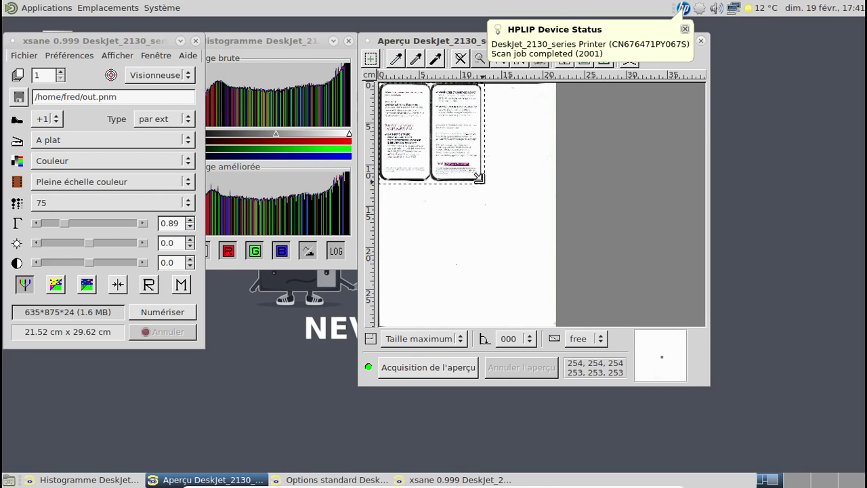
left_click(135, 203)
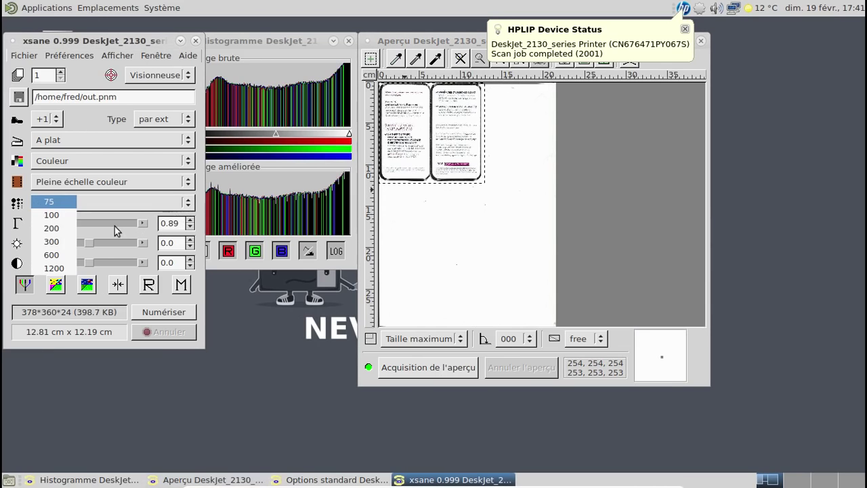
left_click(51, 242)
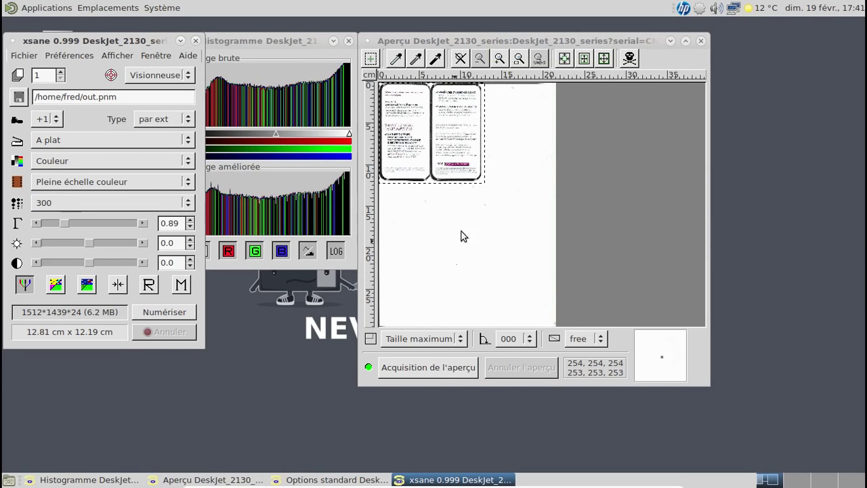
left_click(178, 312)
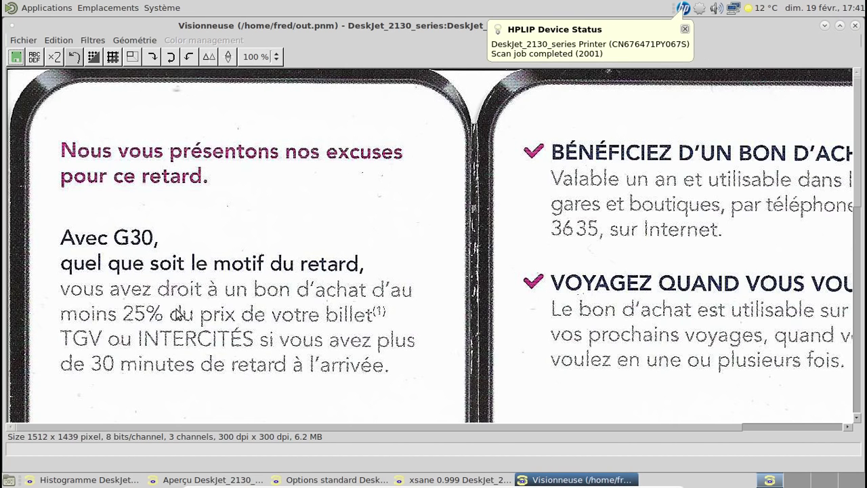
Step: Zoom the scan viewer to 35 %, then to 50 %
left_click(275, 57)
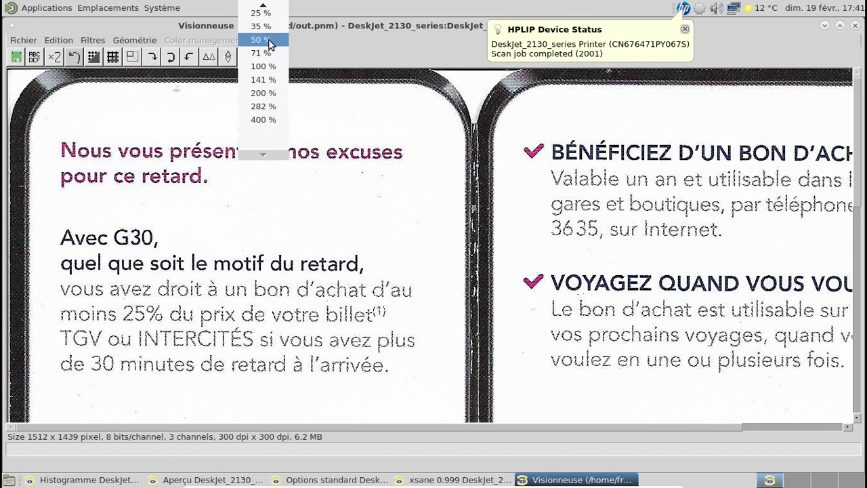
left_click(267, 28)
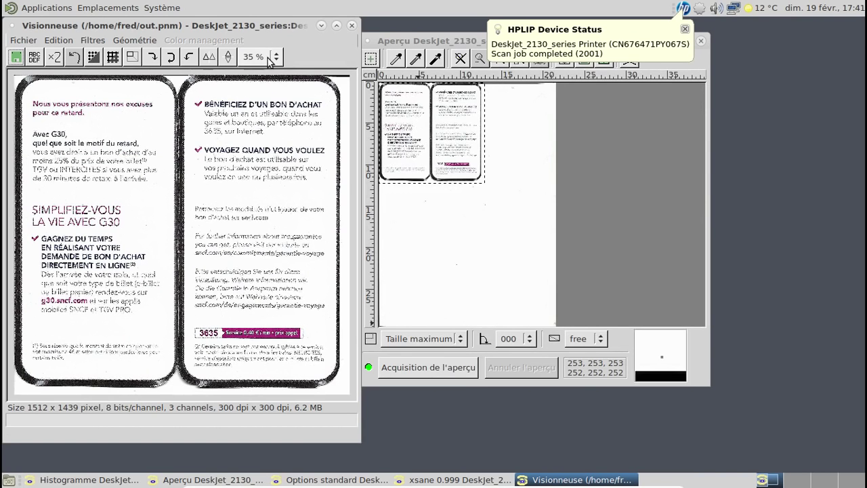
left_click(271, 60)
left_click(266, 70)
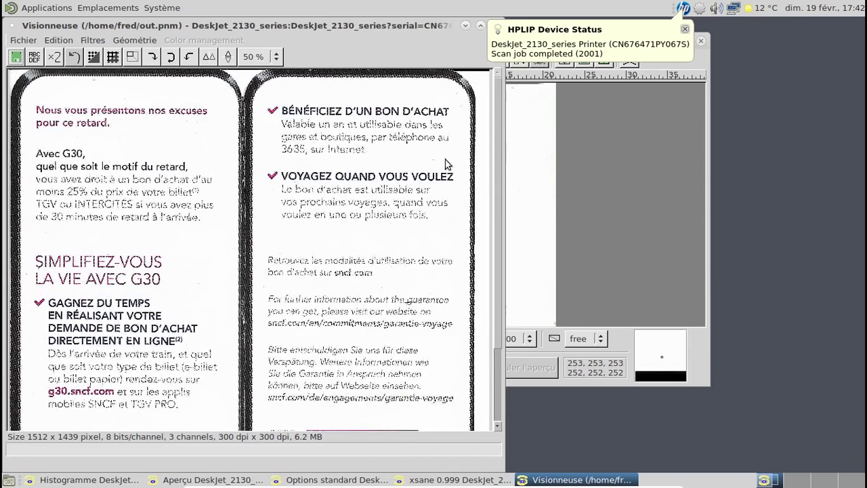
left_click_drag(495, 102, 489, 55)
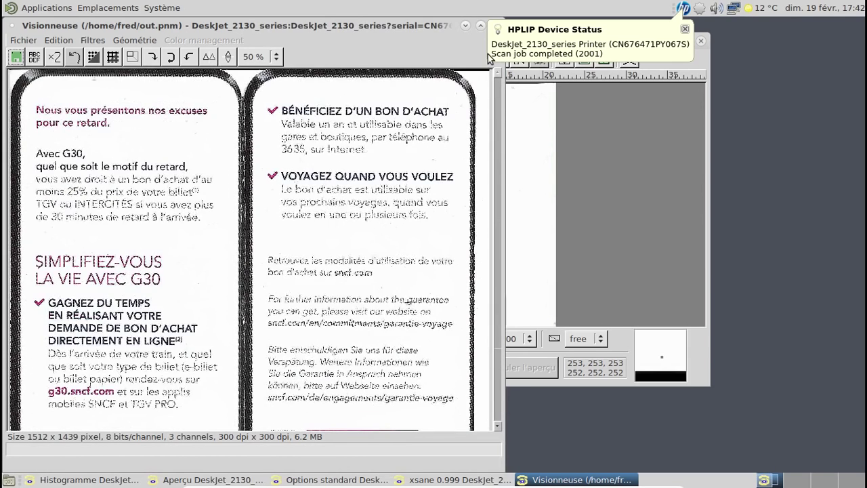
Step: Close the Visionneuse window, choosing Abandonner l'image for the unsaved scan
left_click(676, 36)
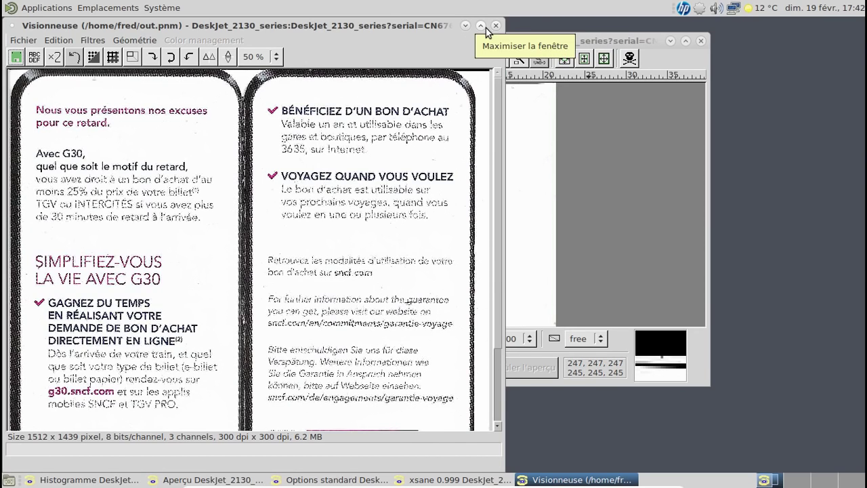
left_click(496, 25)
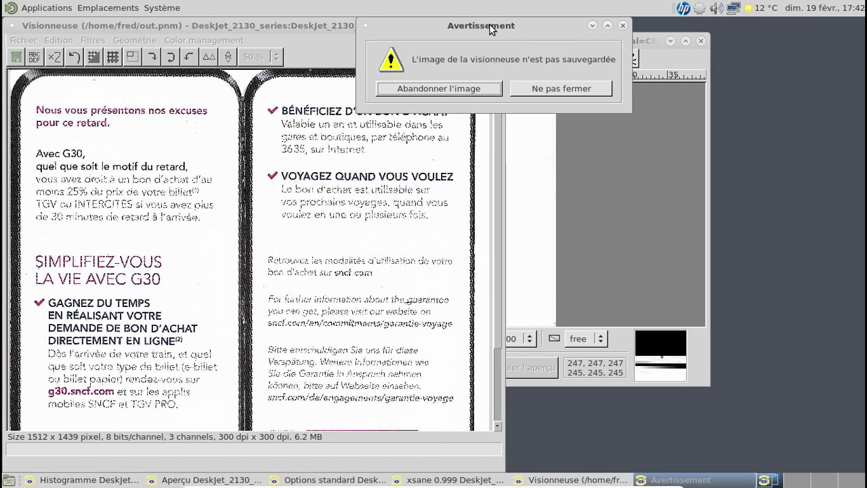
left_click(460, 90)
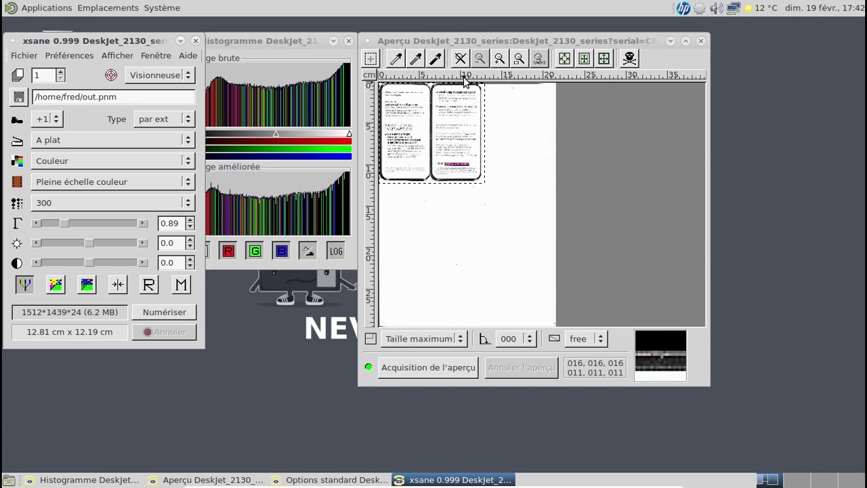
Step: Acquire a fresh preview showing the Apathia flyer
key("ctrl+f")
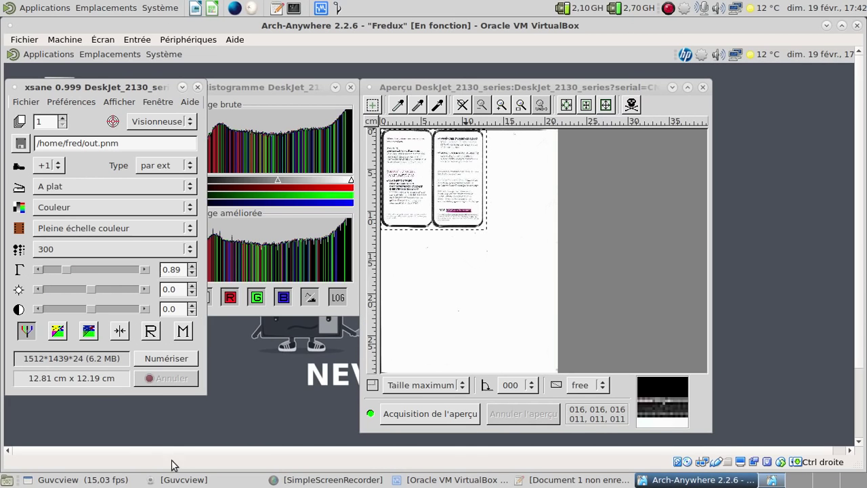
left_click(81, 479)
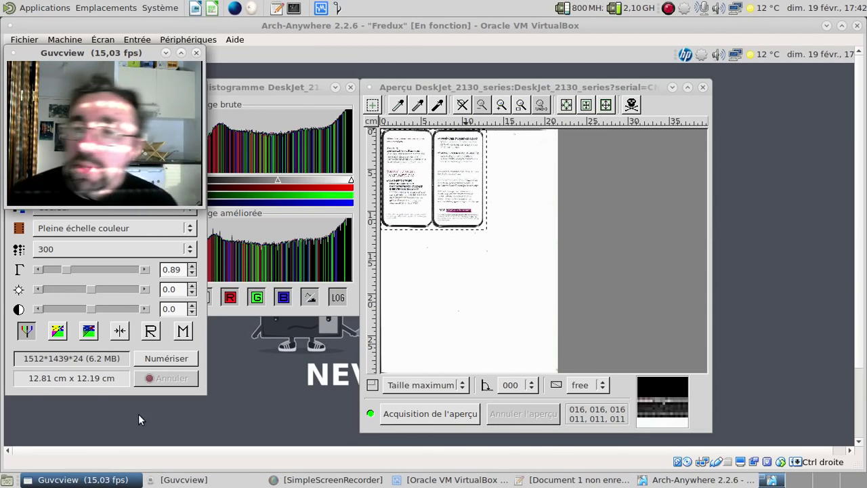
left_click(428, 413)
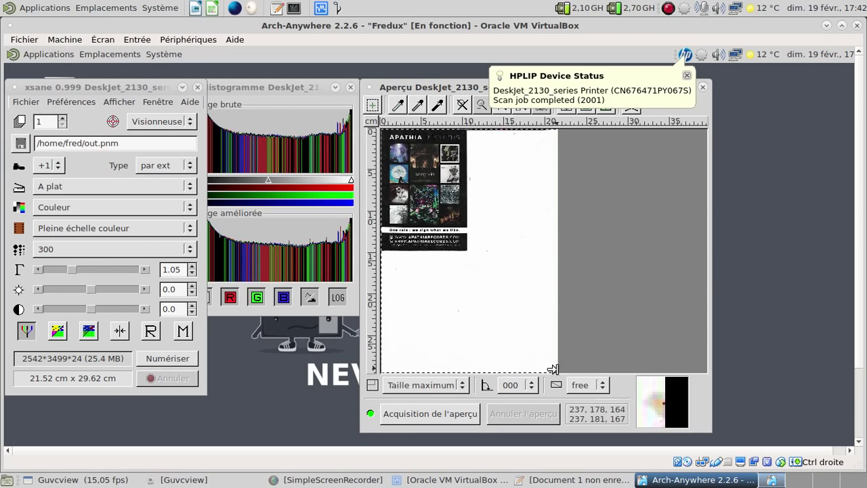
Step: Fit the scan area to 10.64 x 15.05 cm around the flyer and scan it
left_click_drag(552, 366, 463, 249)
left_click(167, 358)
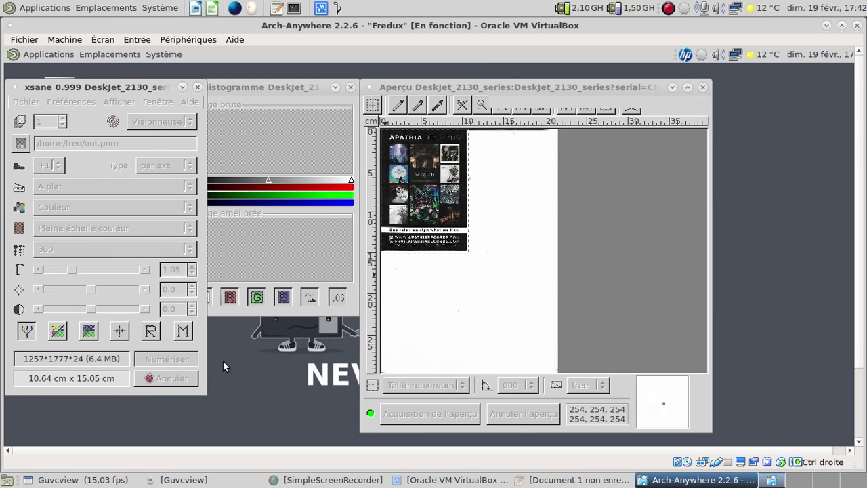
left_click(68, 57)
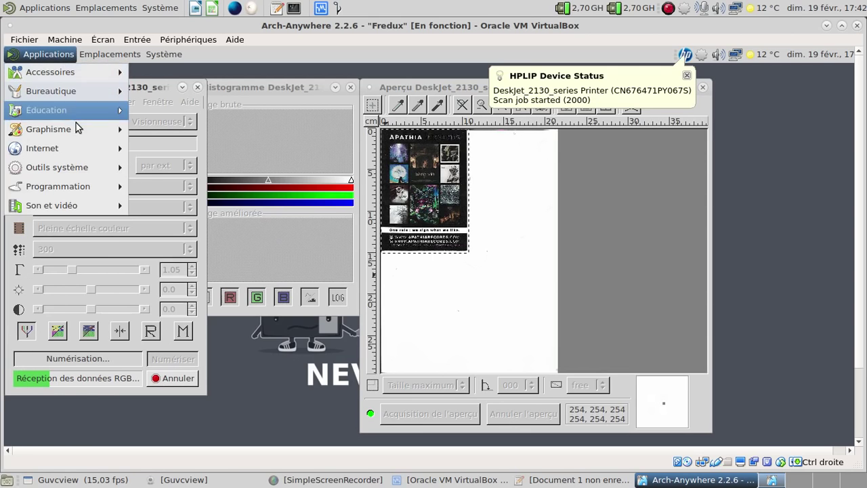
Step: Launch GIMP from Applications > Graphisme
mouse_move(79, 129)
left_click(199, 149)
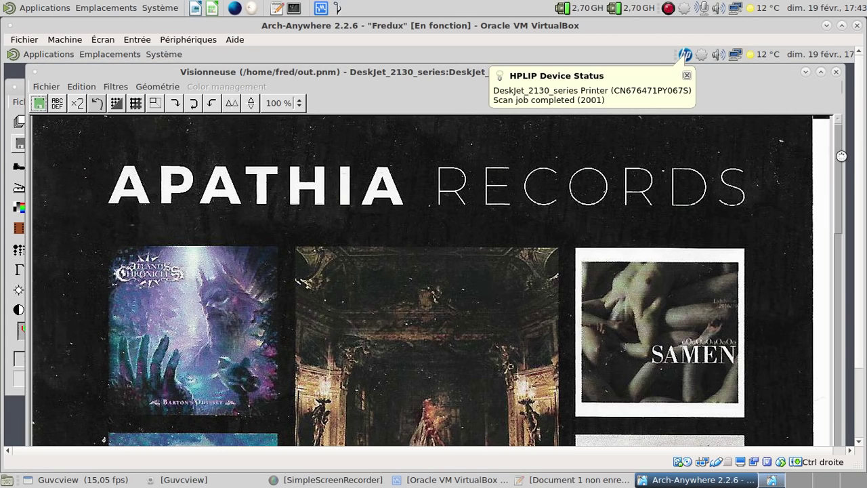
left_click_drag(840, 154, 837, 119)
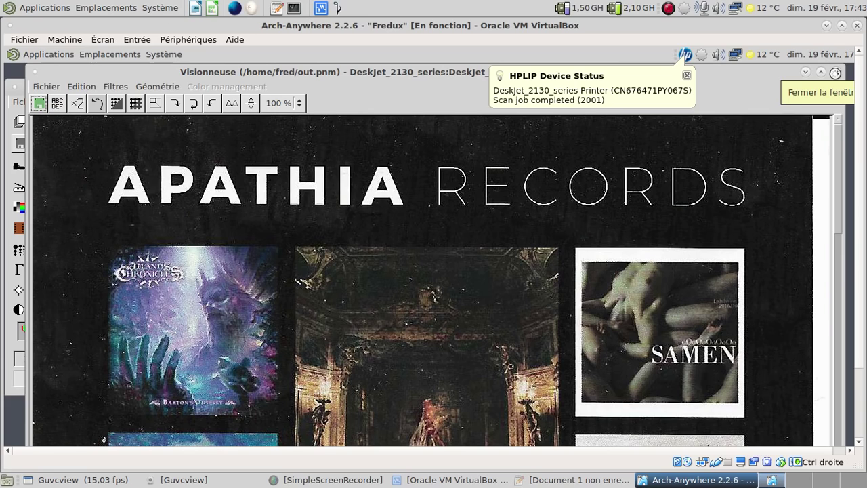
Step: Close the viewer discarding the flyer scan, then close XSane
left_click(835, 72)
left_click(696, 136)
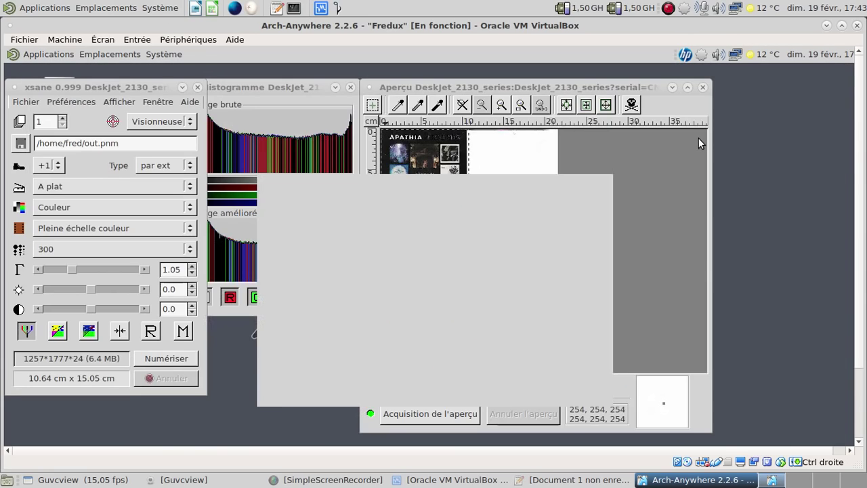
left_click(196, 87)
key("Control_R+f")
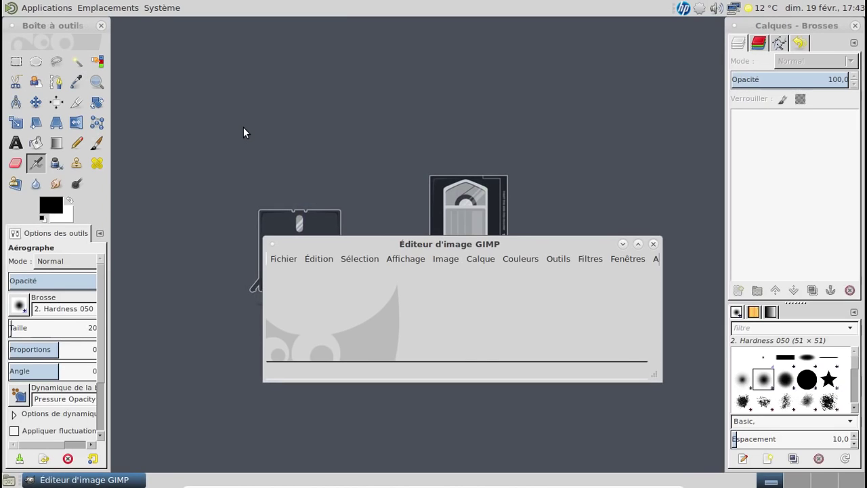
Step: Turn on Fenêtres > Mode fenêtre unique and show the Fichier > Créer submenu
left_click(639, 259)
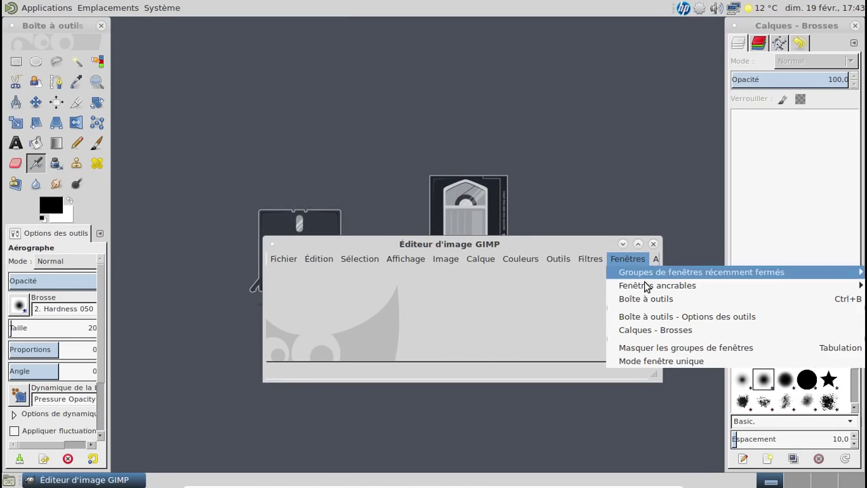
left_click(670, 364)
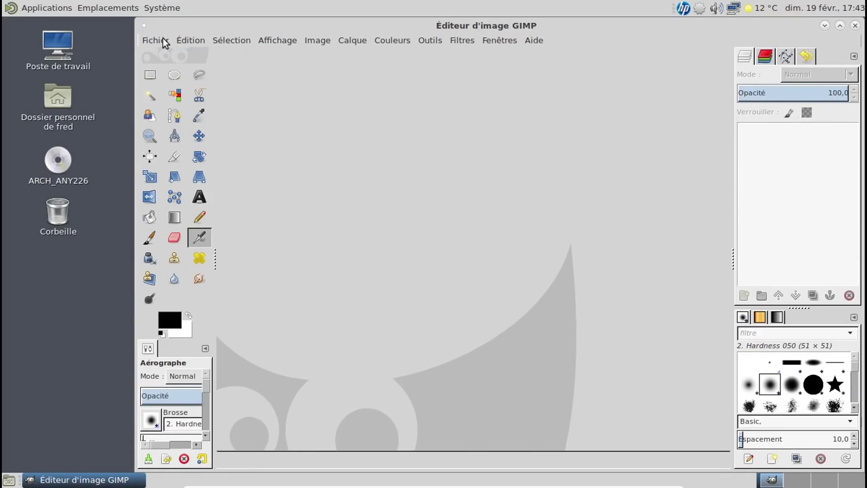
left_click(160, 41)
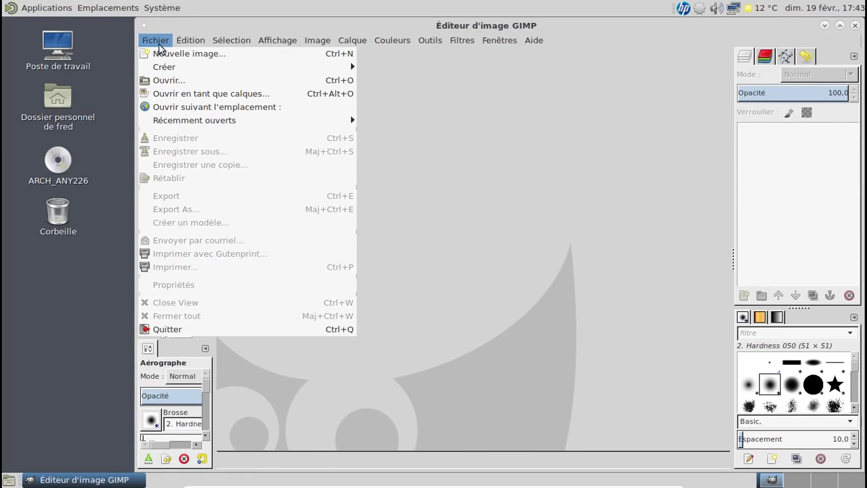
mouse_move(226, 65)
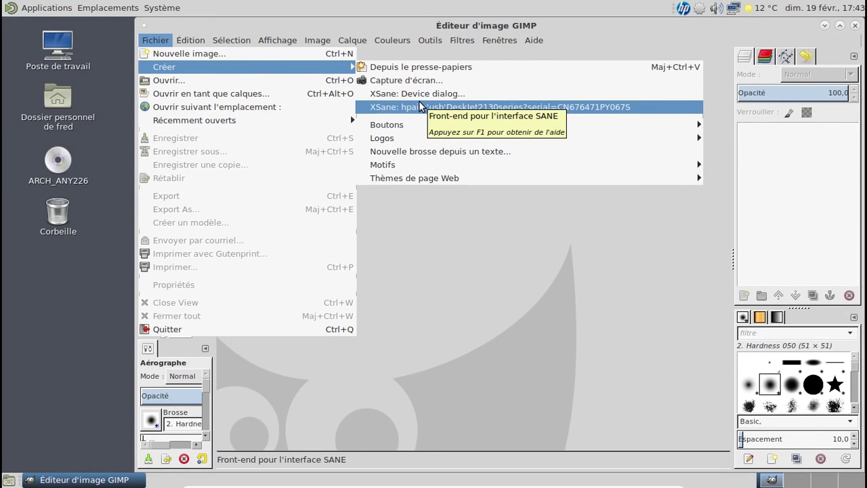
Step: Open XSane hpaio from GIMP and set the scan resolution to 200 dpi
left_click(419, 106)
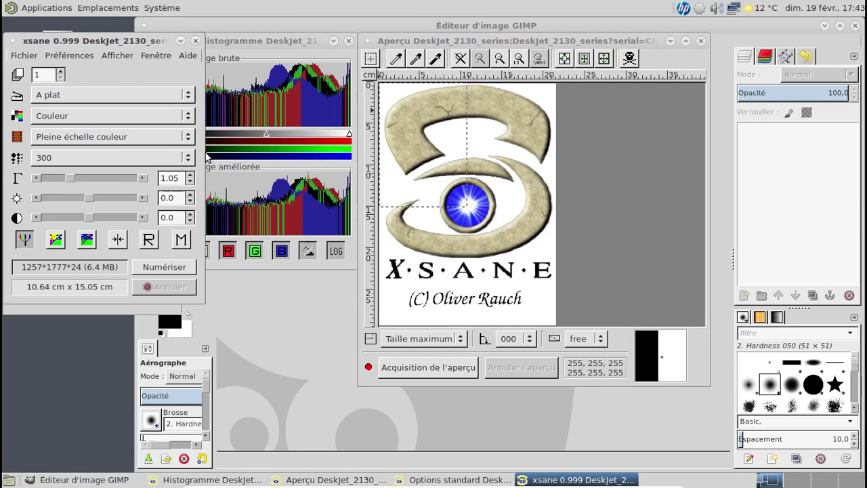
left_click(135, 158)
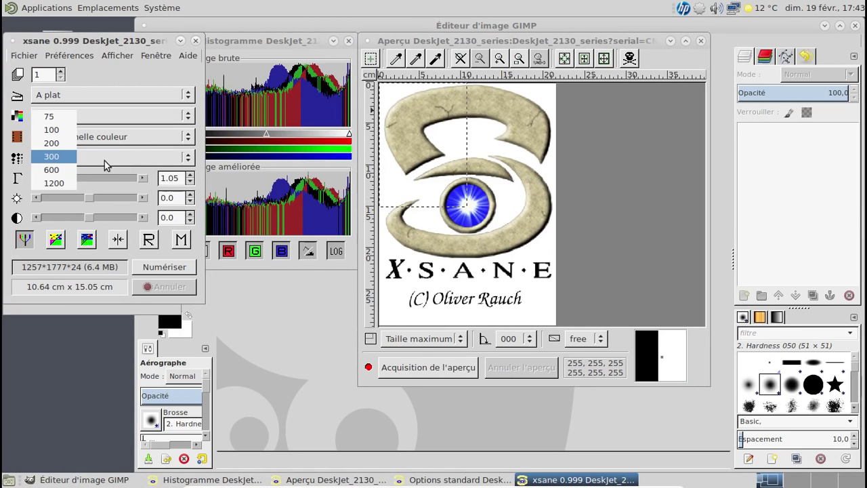
left_click(59, 144)
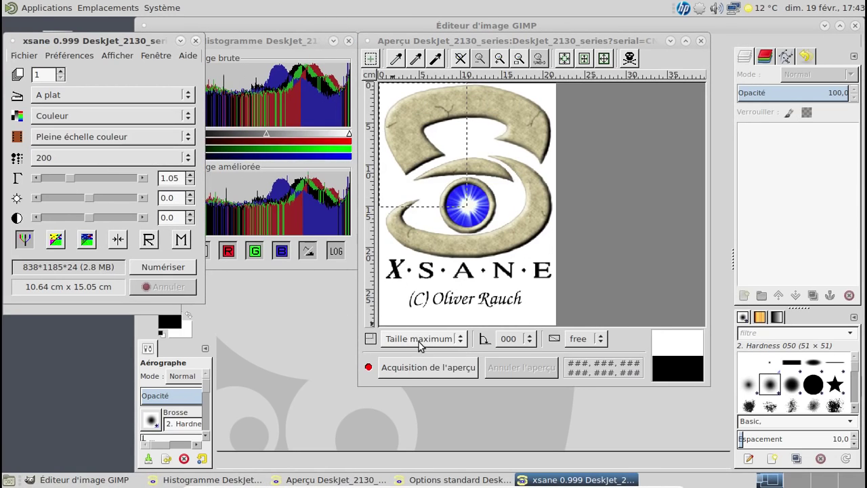
Step: Preview the bed, fit the scan area around the flyer, and scan it into GIMP
left_click(427, 368)
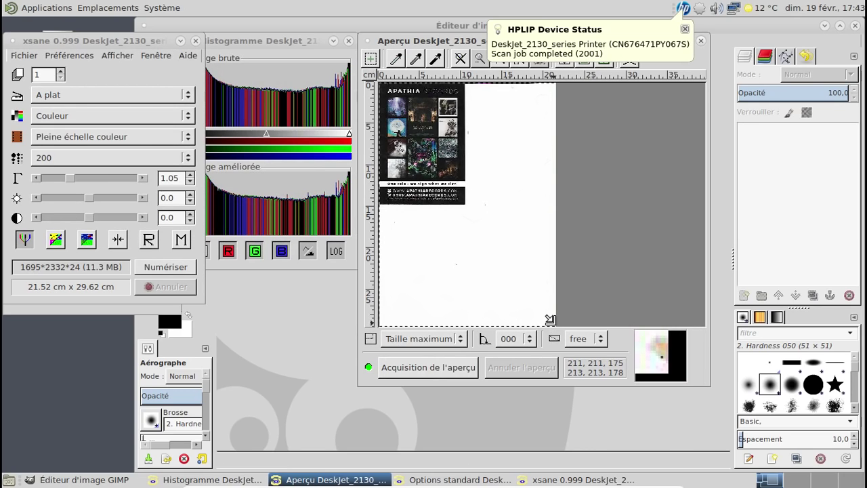
left_click_drag(550, 320, 379, 84)
left_click_drag(546, 312, 463, 202)
left_click(143, 270)
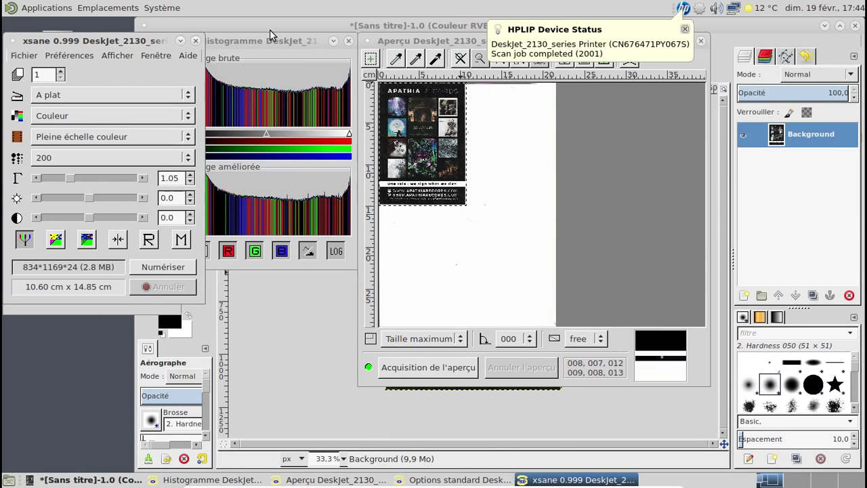
Step: Close XSane, view the scanned Apathia flyer at 100 %, and quit GIMP discarding the scan
left_click(195, 42)
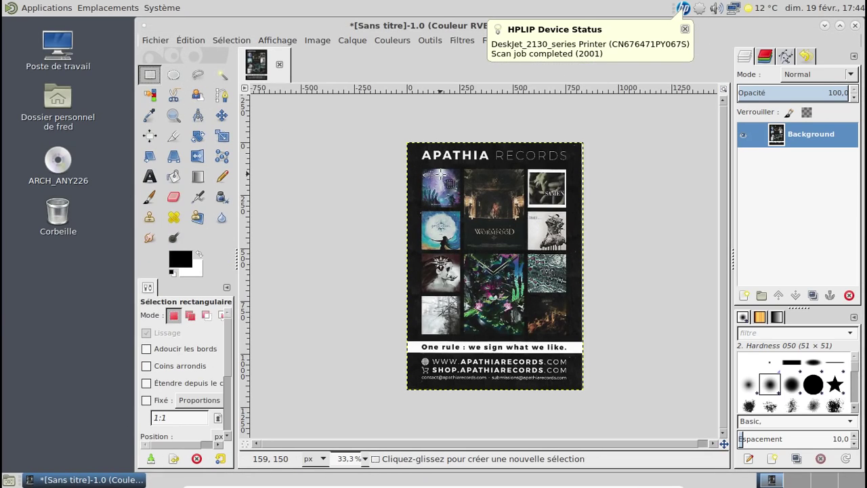
left_click(364, 458)
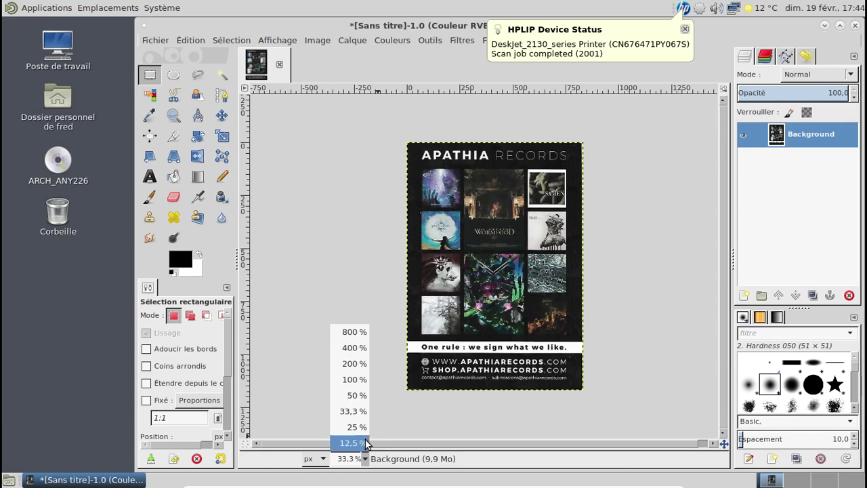
left_click(354, 379)
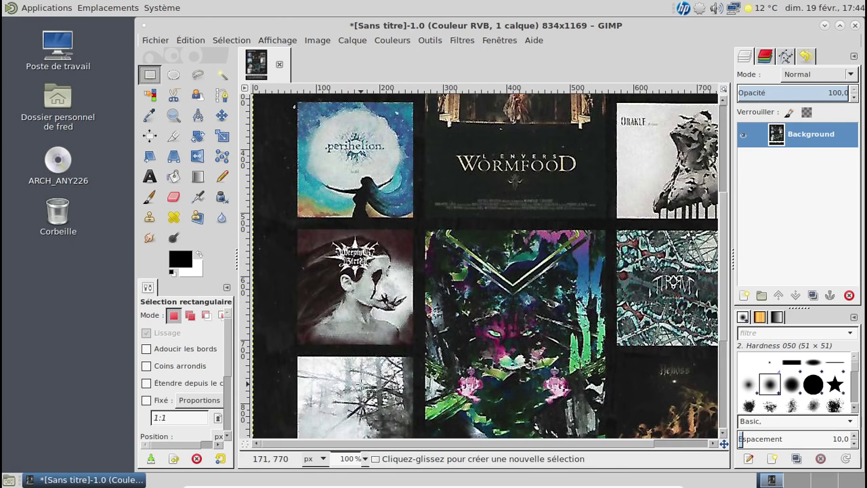
left_click(854, 25)
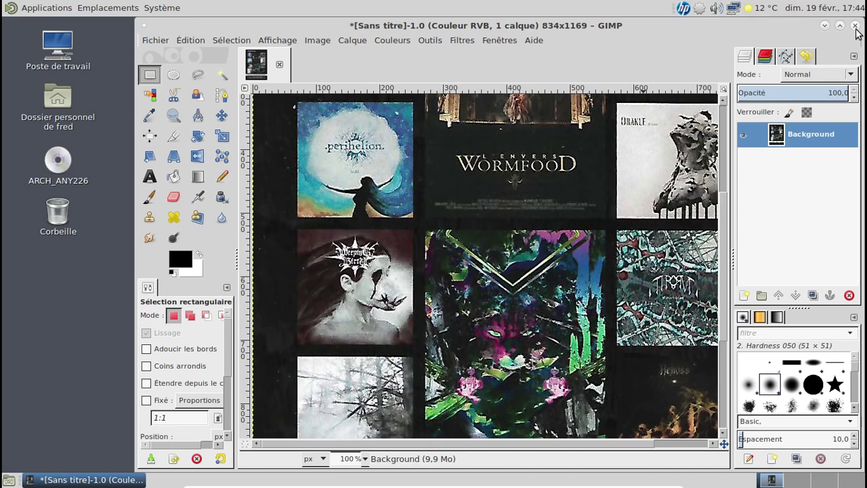
left_click(542, 322)
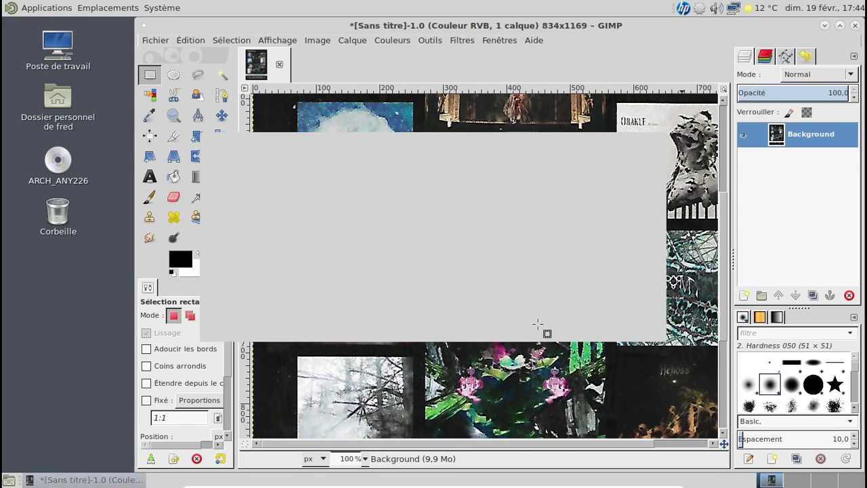
Step: Empty the recent documents list from the Places menu
left_click(90, 8)
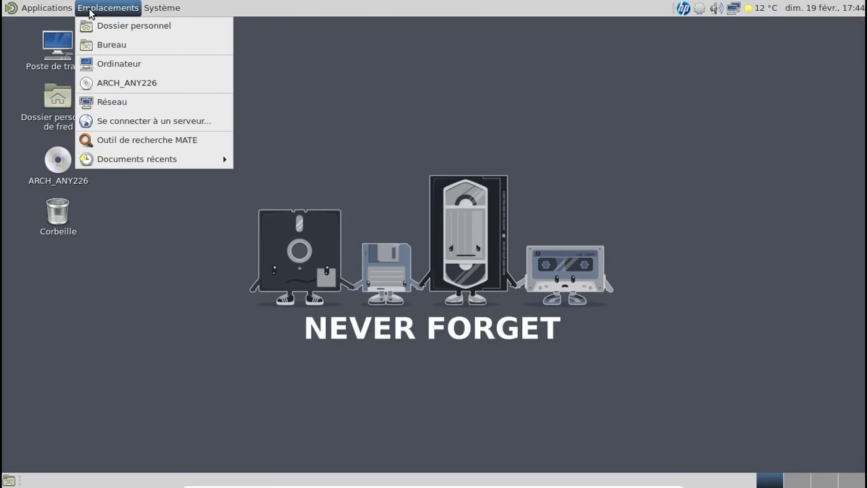
mouse_move(209, 163)
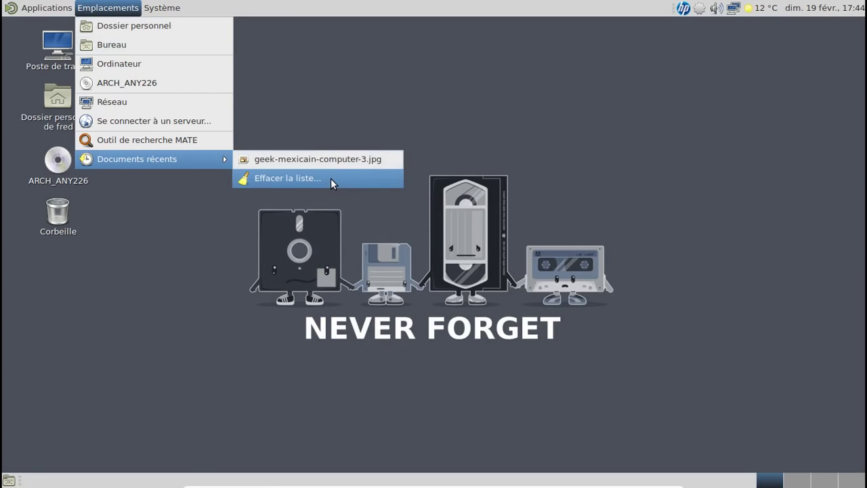
left_click(331, 178)
left_click(537, 286)
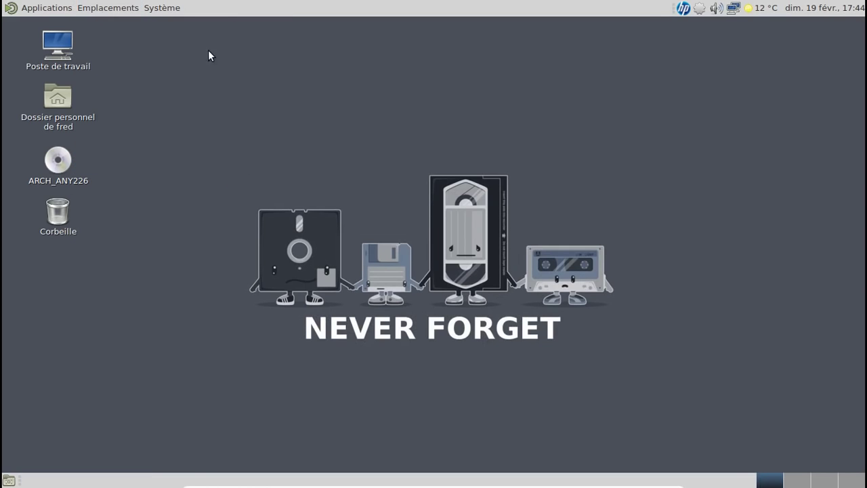
Step: Browse the Applications menu categories, then close it without launching anything
left_click(65, 10)
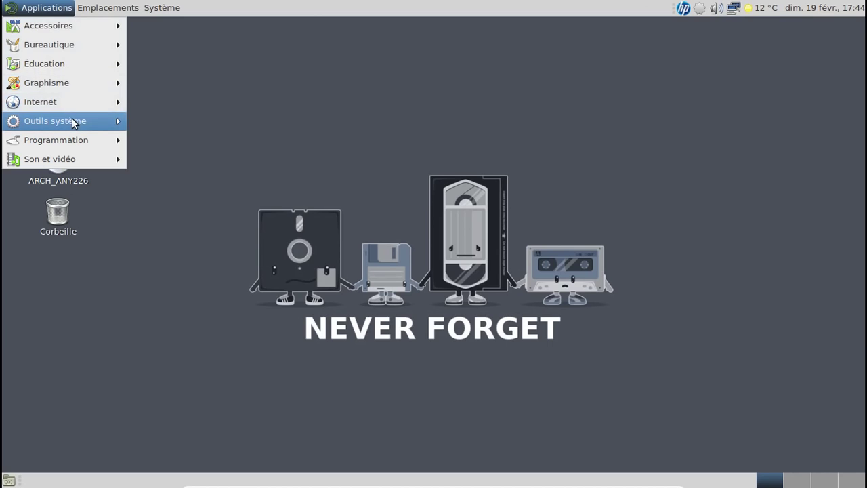
mouse_move(94, 122)
mouse_move(75, 158)
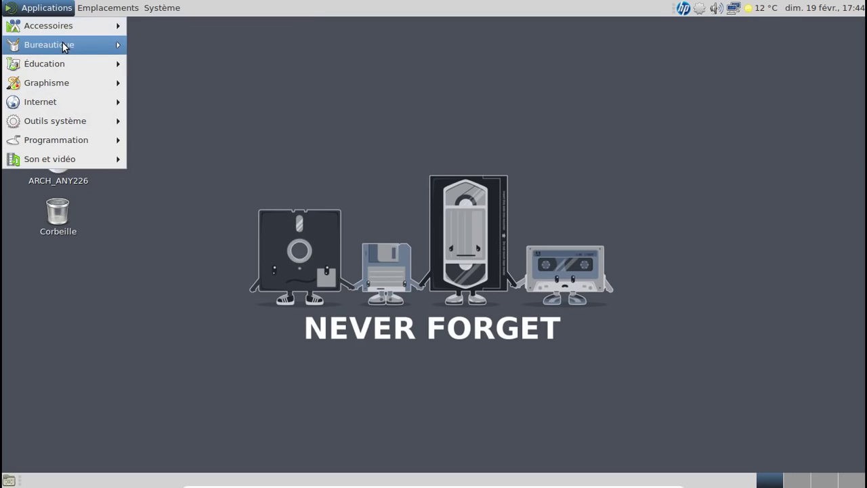
mouse_move(62, 43)
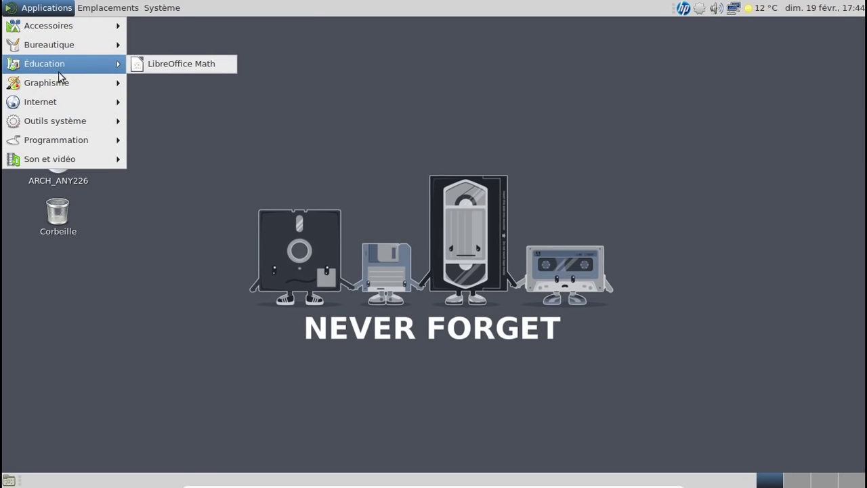
mouse_move(61, 85)
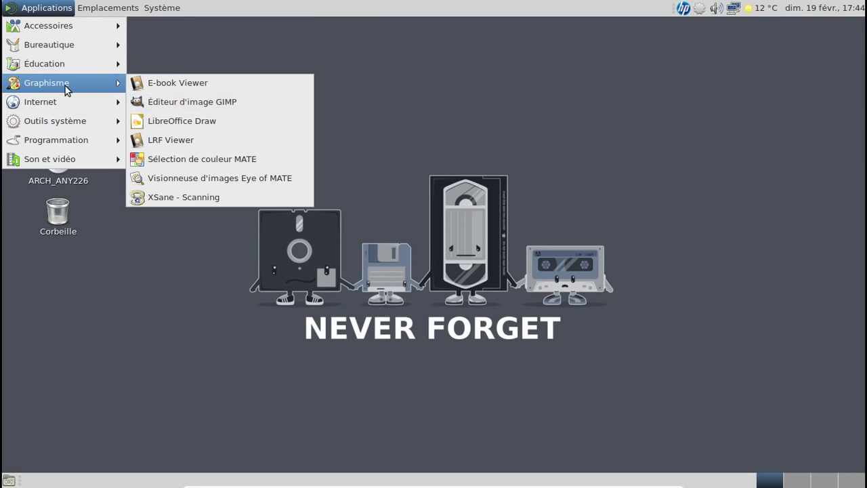
mouse_move(68, 101)
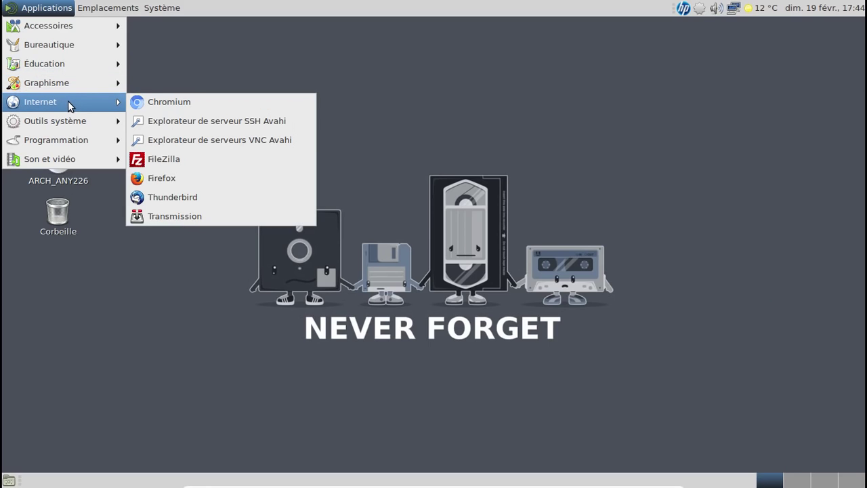
mouse_move(66, 122)
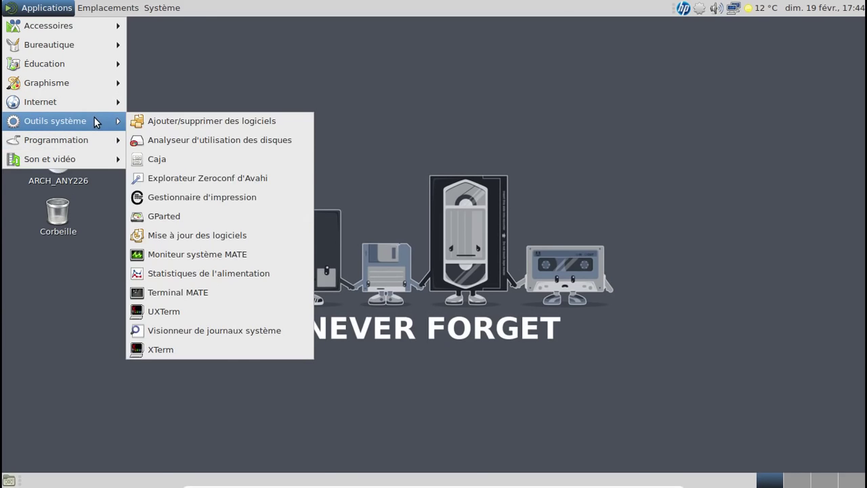
left_click(473, 163)
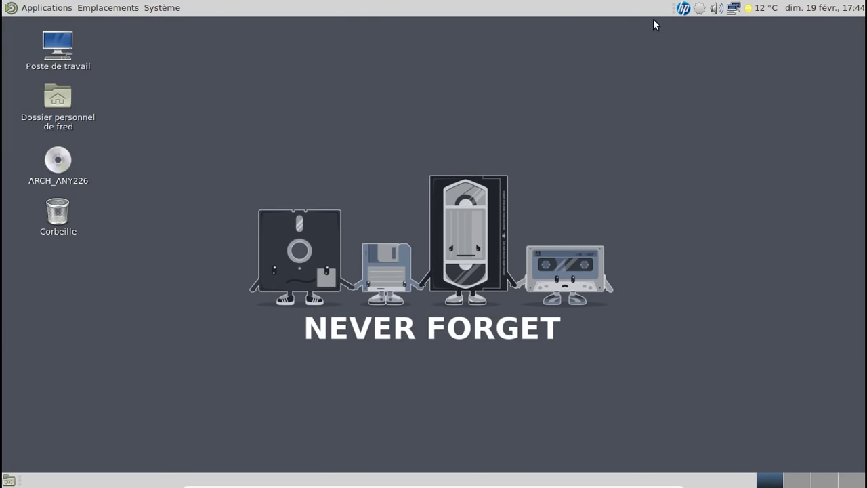
Step: Check in the tray's update manager that the system is already up to date, then close it
right_click(703, 11)
left_click(711, 24)
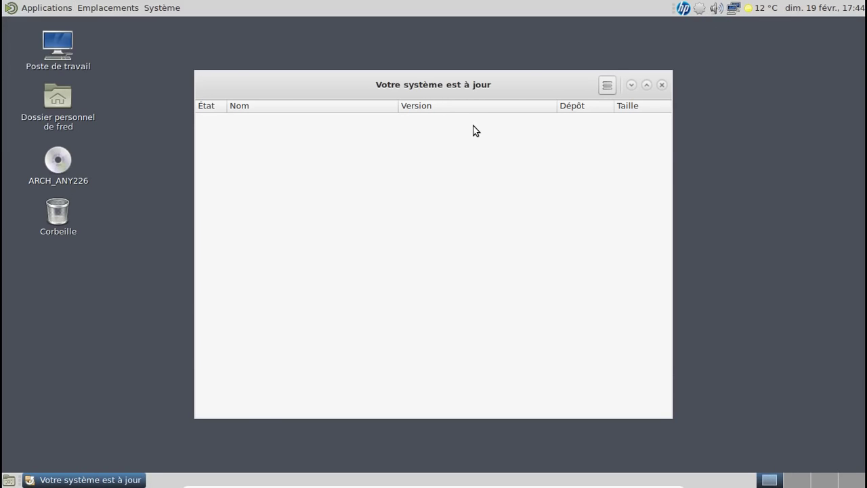
left_click(661, 85)
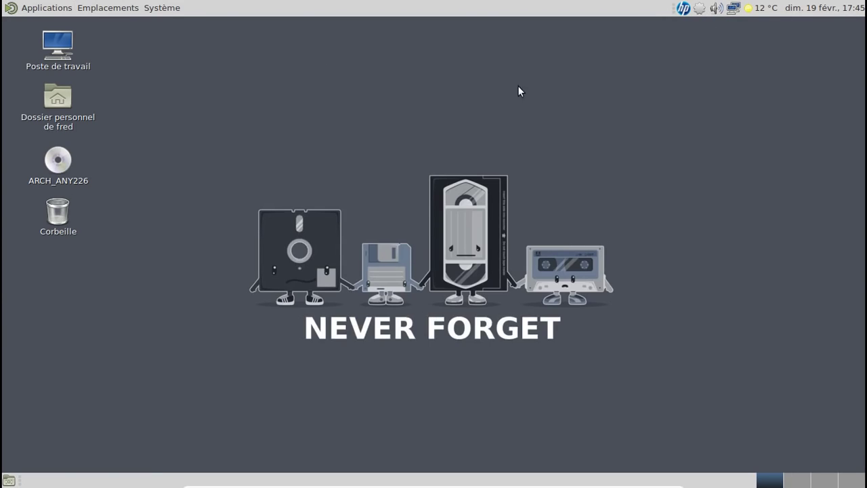
left_click(40, 8)
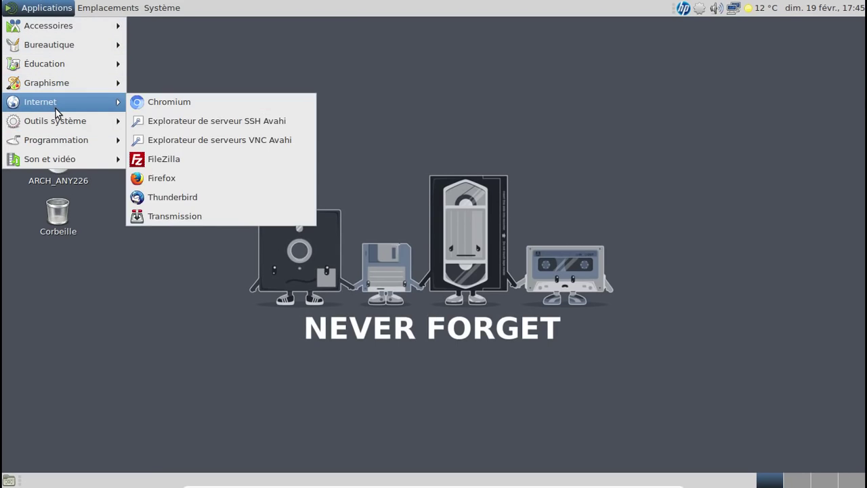
Step: Launch MATE Terminal and run sudo nano /etc/pacman.conf, authorising with the sudo password
mouse_move(65, 130)
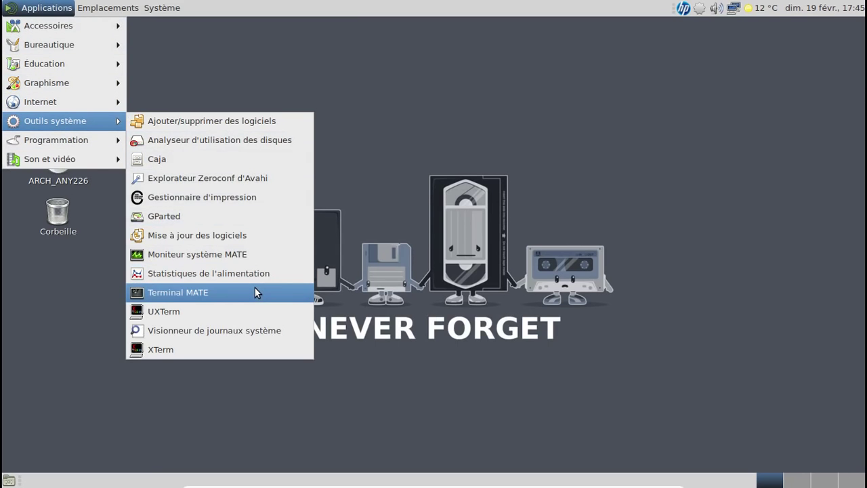
left_click(255, 287)
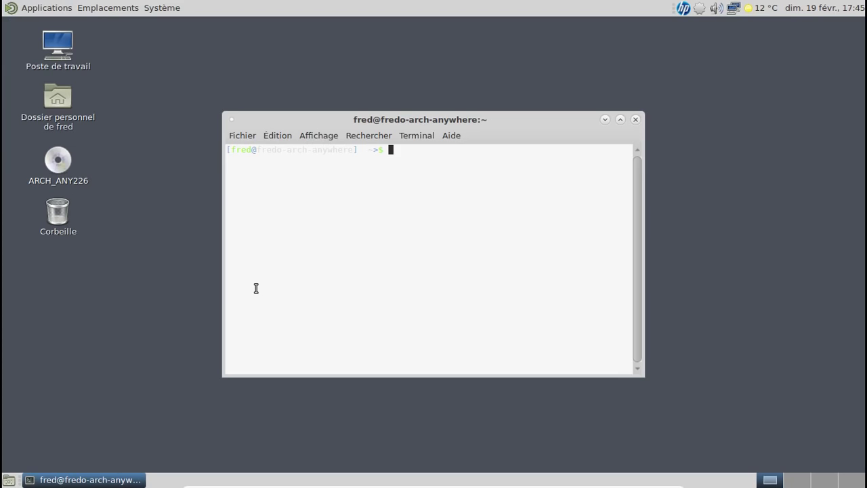
type("sudo nano ")
type("/etc/poacma")
key("BackSpace")
key("BackSpace")
key("BackSpace")
key("BackSpace")
key("BackSpace")
type("acma")
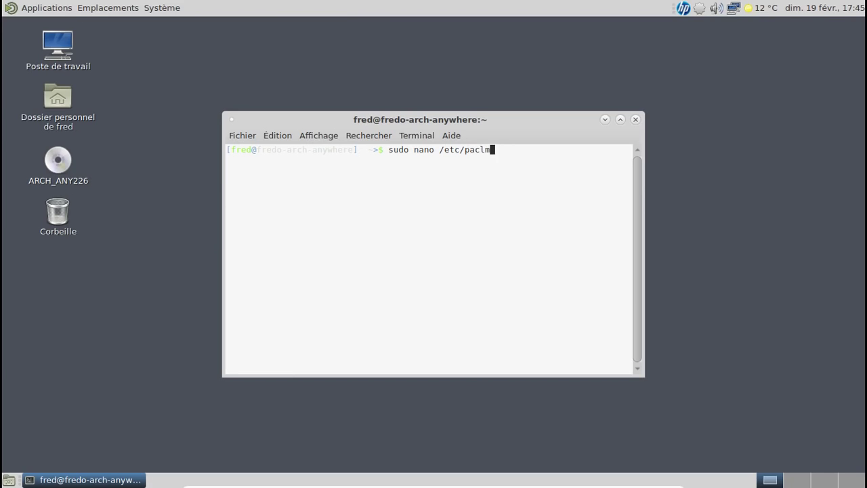
key("BackSpace")
key("BackSpace")
type("ml")
key("BackSpace")
type("an.conf")
key("Return")
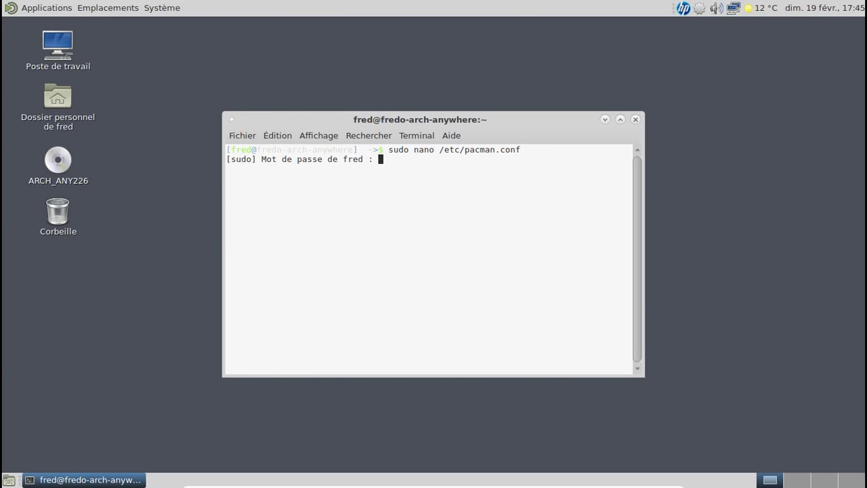
key("Return")
Step: Uncomment [testing], [community-testing] and their Include lines, save pacman.conf, and close the terminal
key("Page_Down")
key("Page_Down")
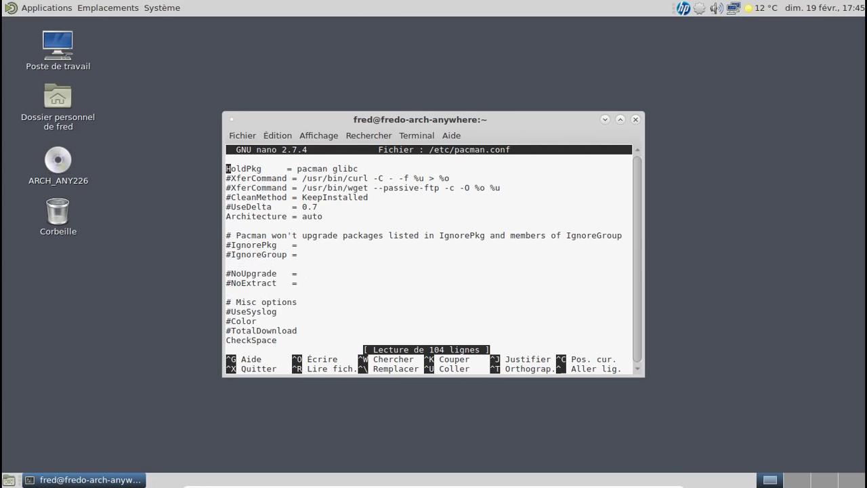
key("Page_Down")
key("Page_Down")
key("Down")
key("Down")
key("Down")
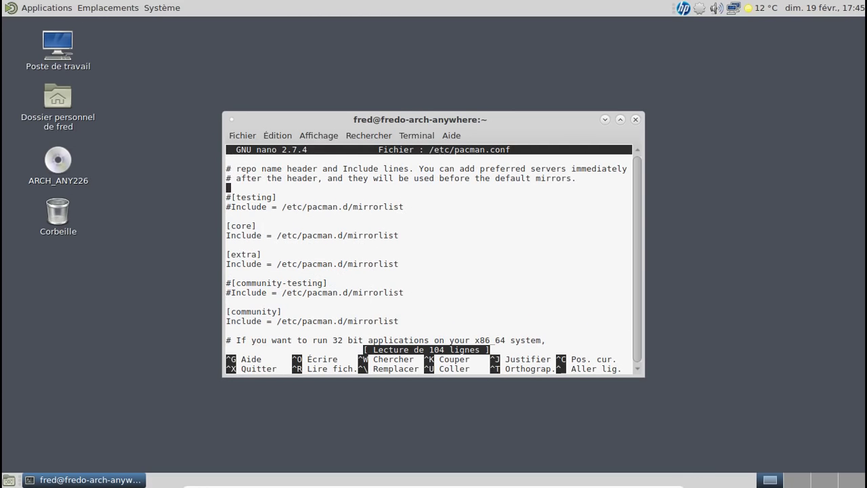
key("Delete")
key("Down")
key("Delete")
key("Down")
key("Down")
key("Down")
key("Down")
key("Down")
key("Down")
key("Down")
key("Down")
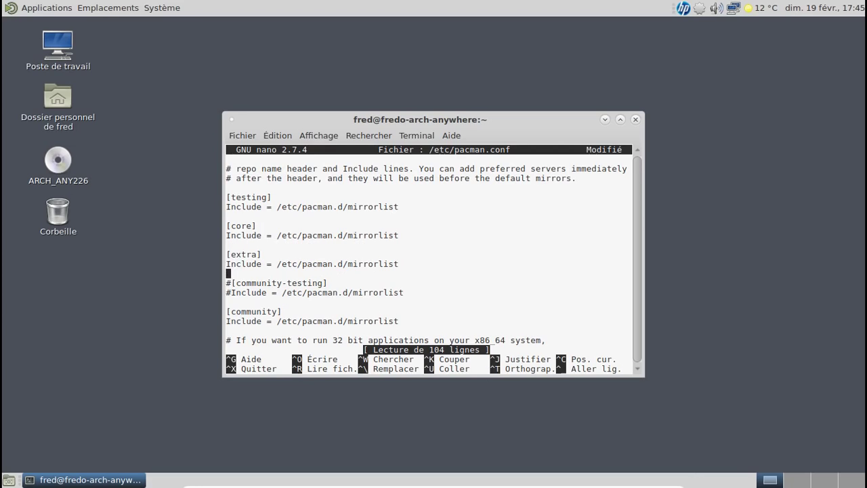
key("Delete")
key("Down")
key("Delete")
key("ctrl+x")
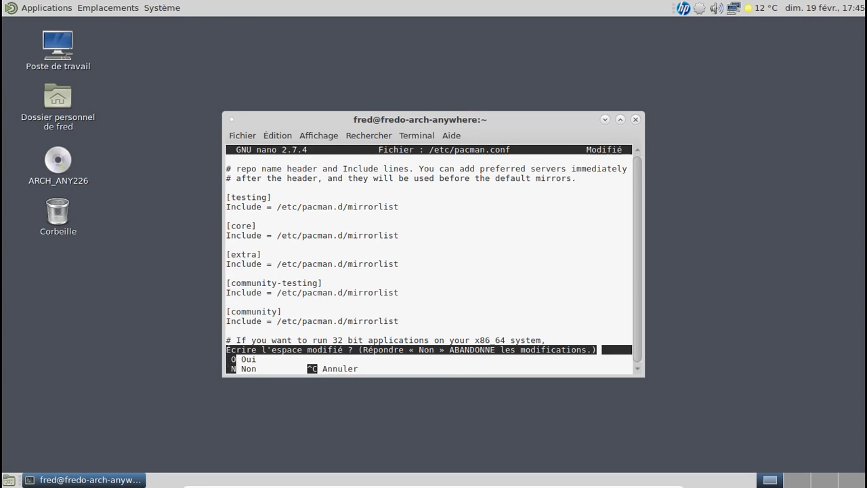
key("o")
key("Return")
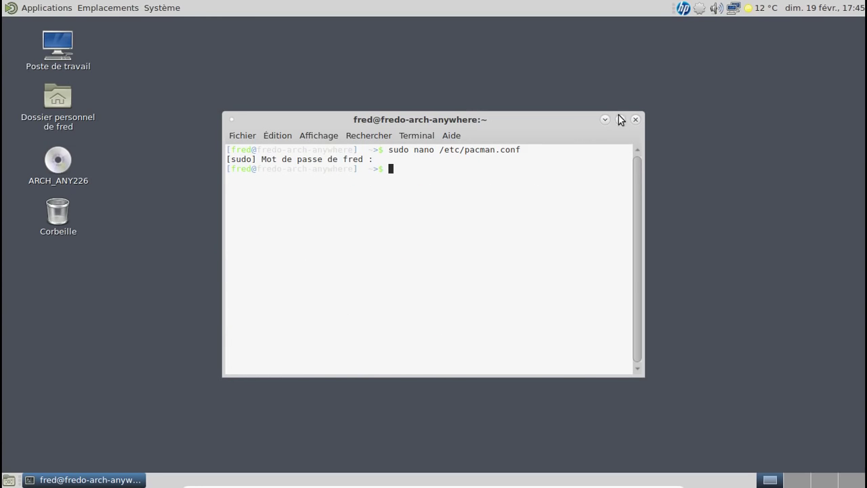
left_click(635, 119)
Step: Refresh the package databases in the update manager, listing 12 updates (122,1 Mo), and start the upgrade
left_click(700, 9)
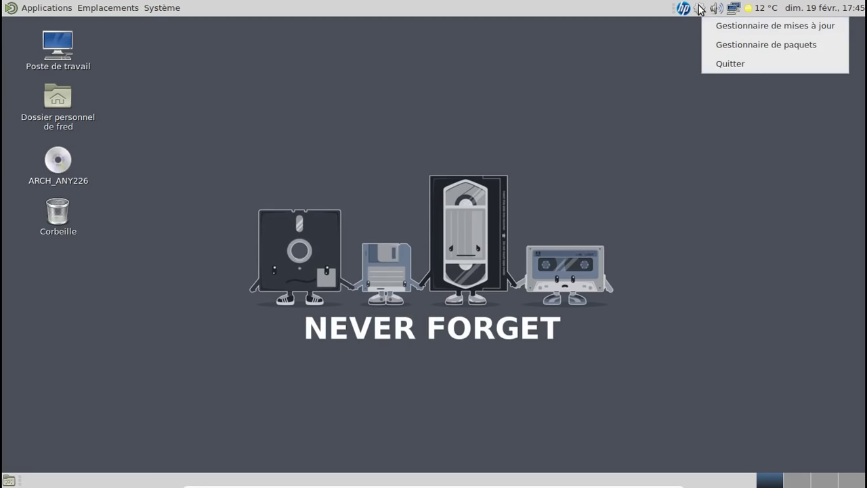
left_click(733, 31)
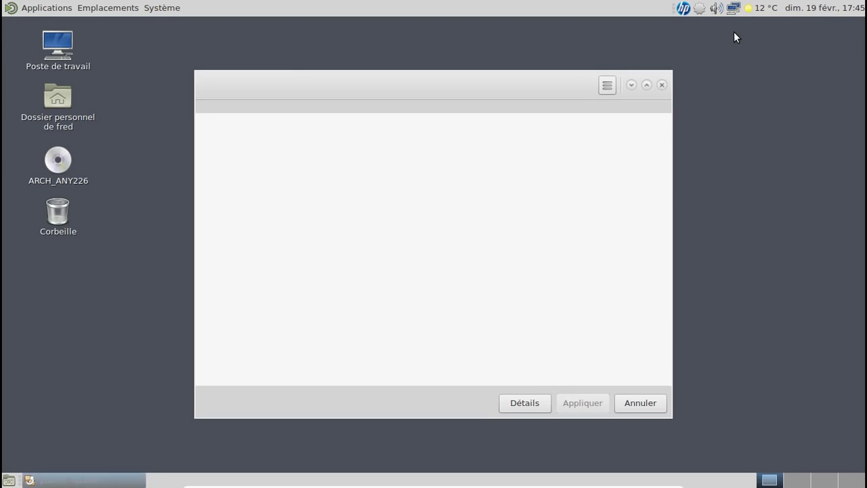
left_click(607, 86)
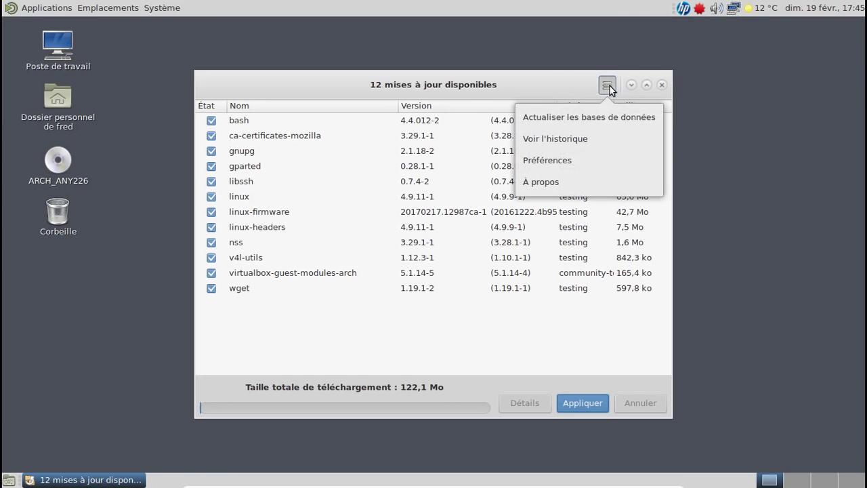
left_click(589, 116)
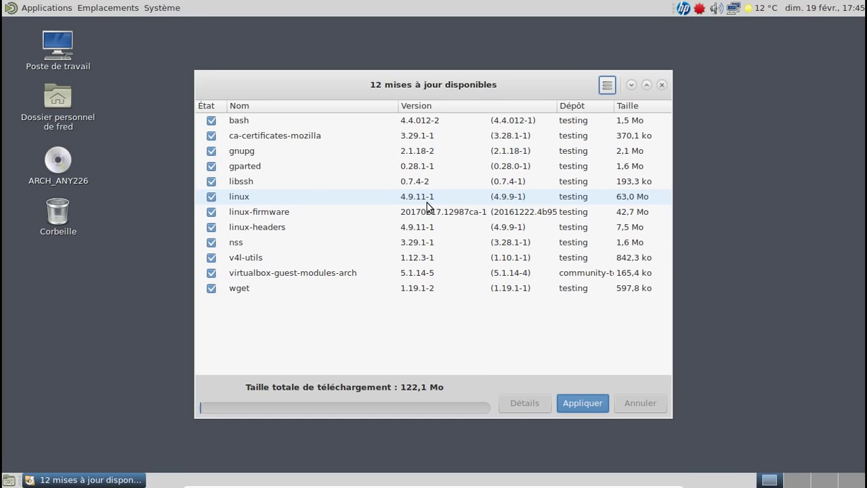
left_click(574, 399)
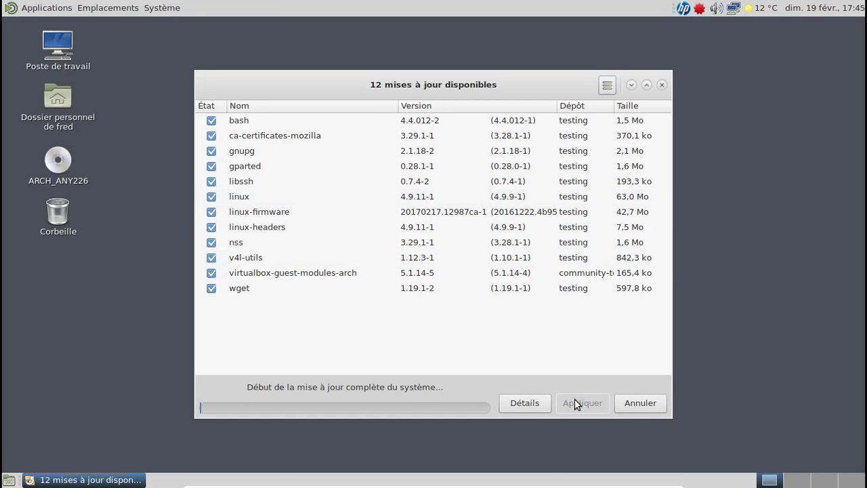
Step: Authorise the 12-package upgrade with the account password and show the detailed update log
type("**********")
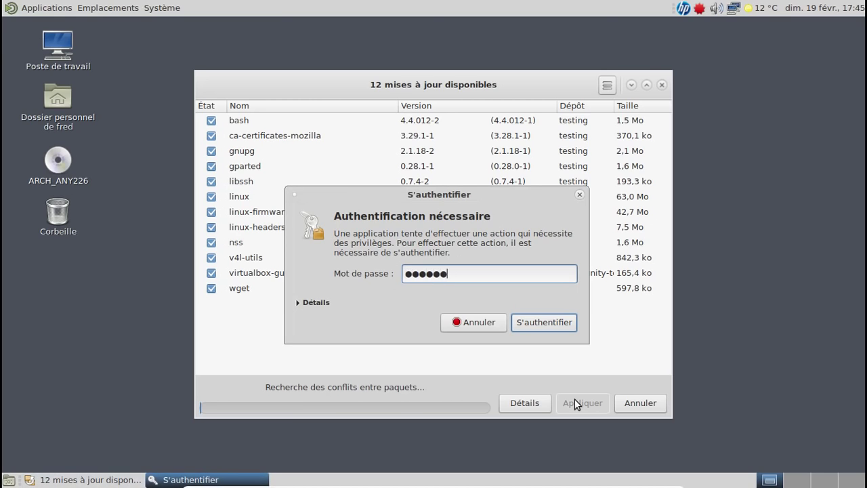
key("Return")
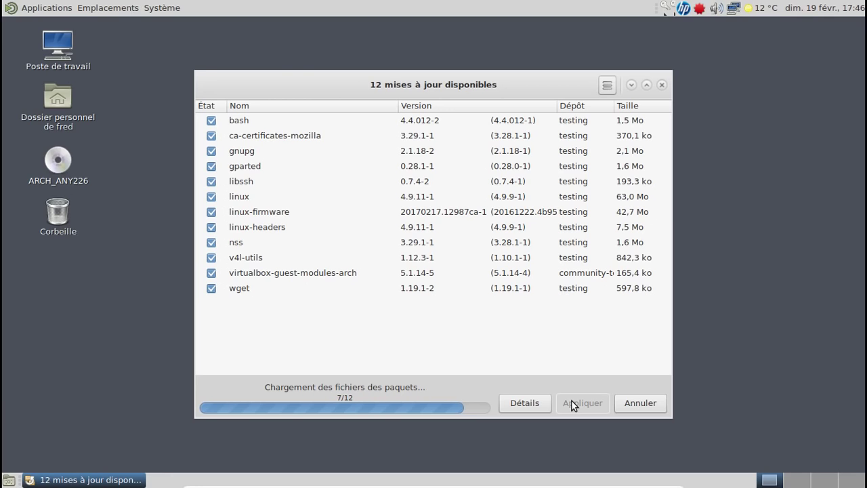
left_click(528, 403)
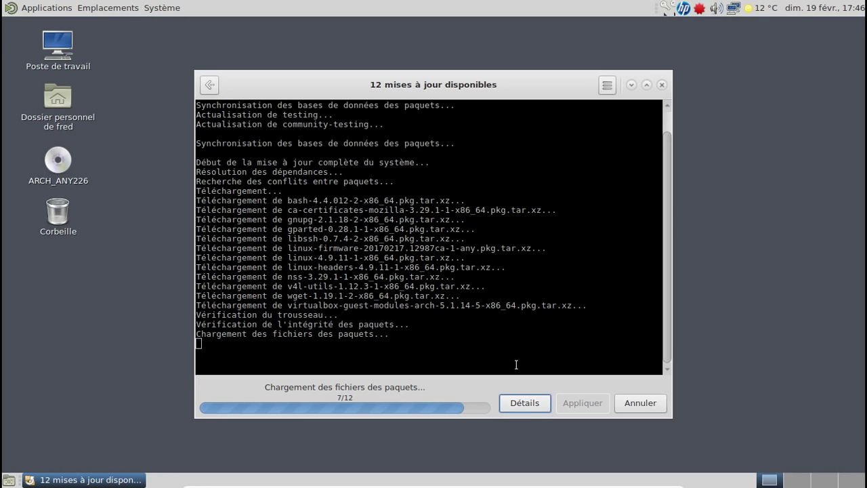